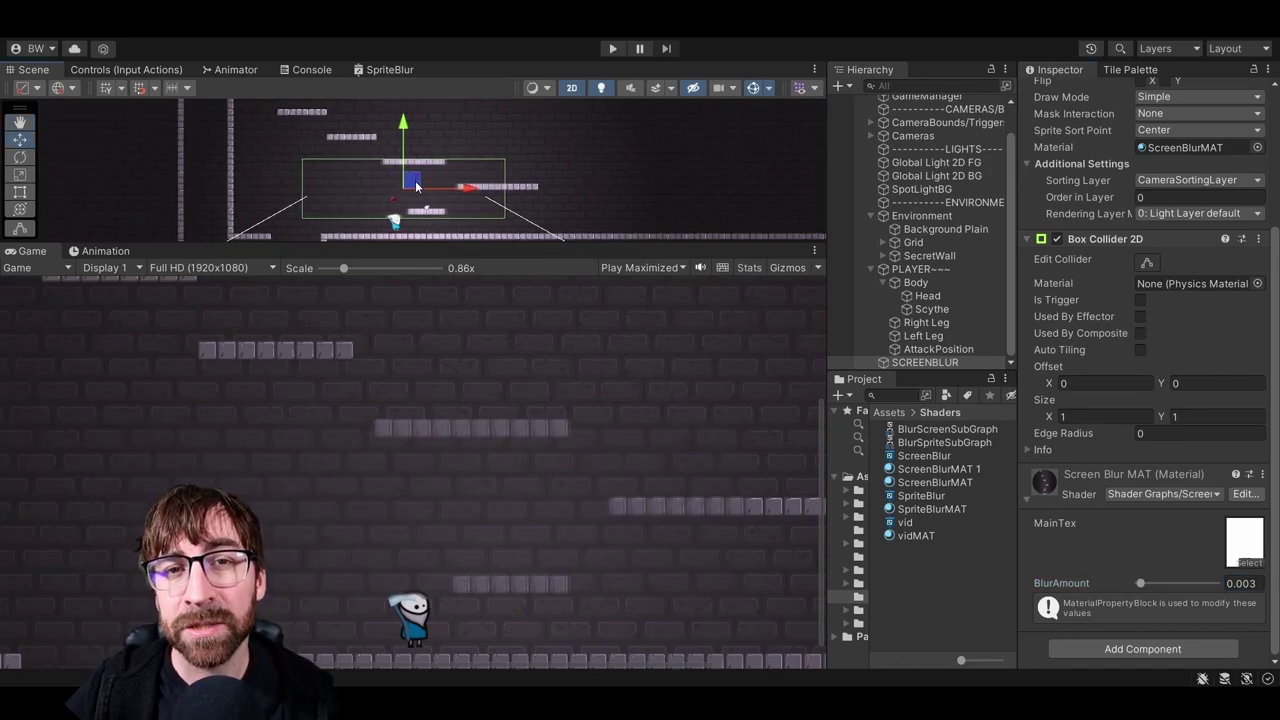
- Reposition the SCREENBLUR square in the scene and set its scale to X 160.6 and Y 42.1
{"action": "mouse_move", "coordinate": [414, 185]}
{"action": "left_mouse_down"}
{"action": "mouse_move", "coordinate": [390, 183]}
{"action": "mouse_move", "coordinate": [393, 212]}
{"action": "mouse_move", "coordinate": [393, 195]}
{"action": "mouse_move", "coordinate": [378, 218]}
{"action": "mouse_move", "coordinate": [427, 184]}
{"action": "mouse_move", "coordinate": [428, 213]}
{"action": "mouse_move", "coordinate": [420, 190]}
{"action": "left_mouse_up"}
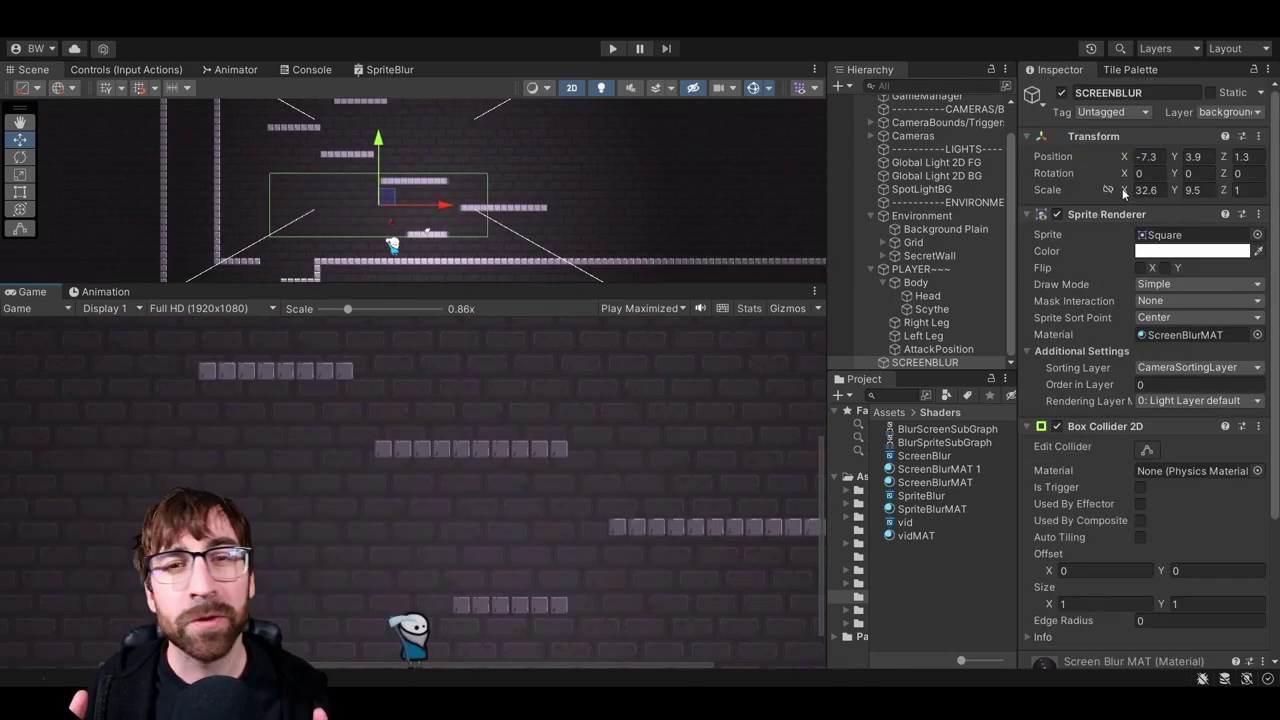
{"action": "left_click_drag", "start_coordinate": [1124, 190], "coordinate": [84, 208]}
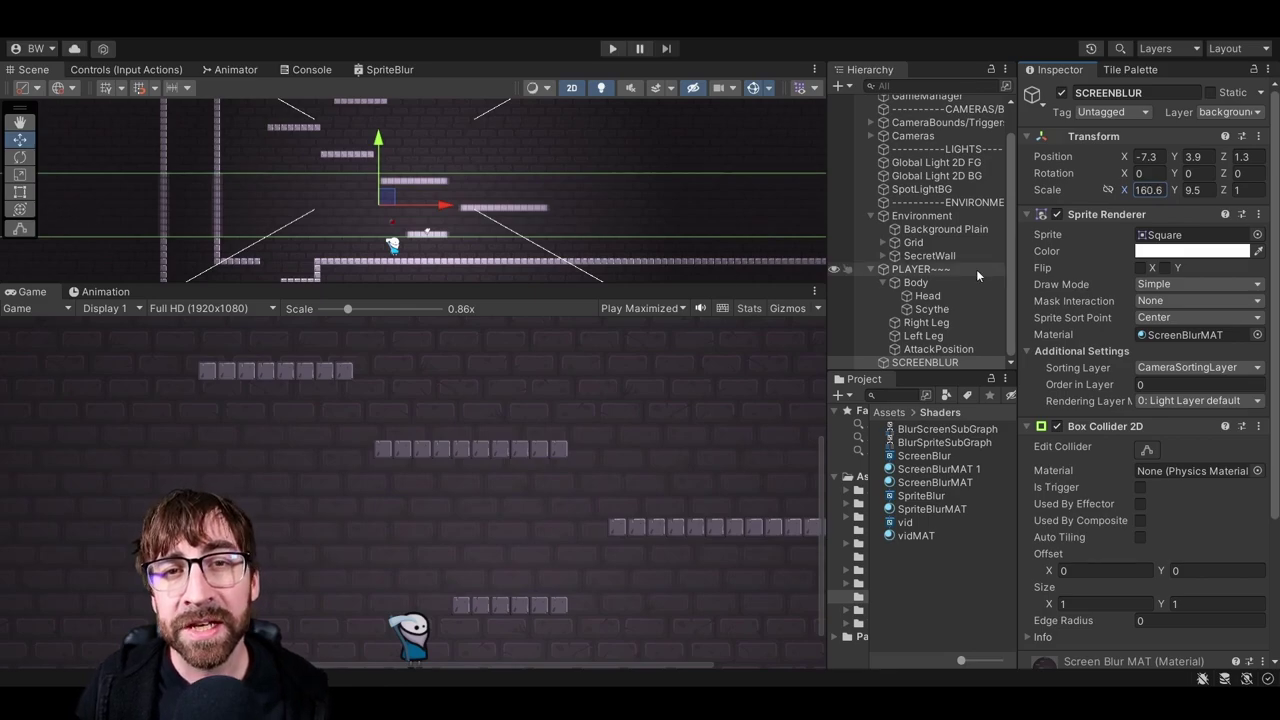
{"action": "left_click_drag", "start_coordinate": [1174, 193], "coordinate": [67, 208]}
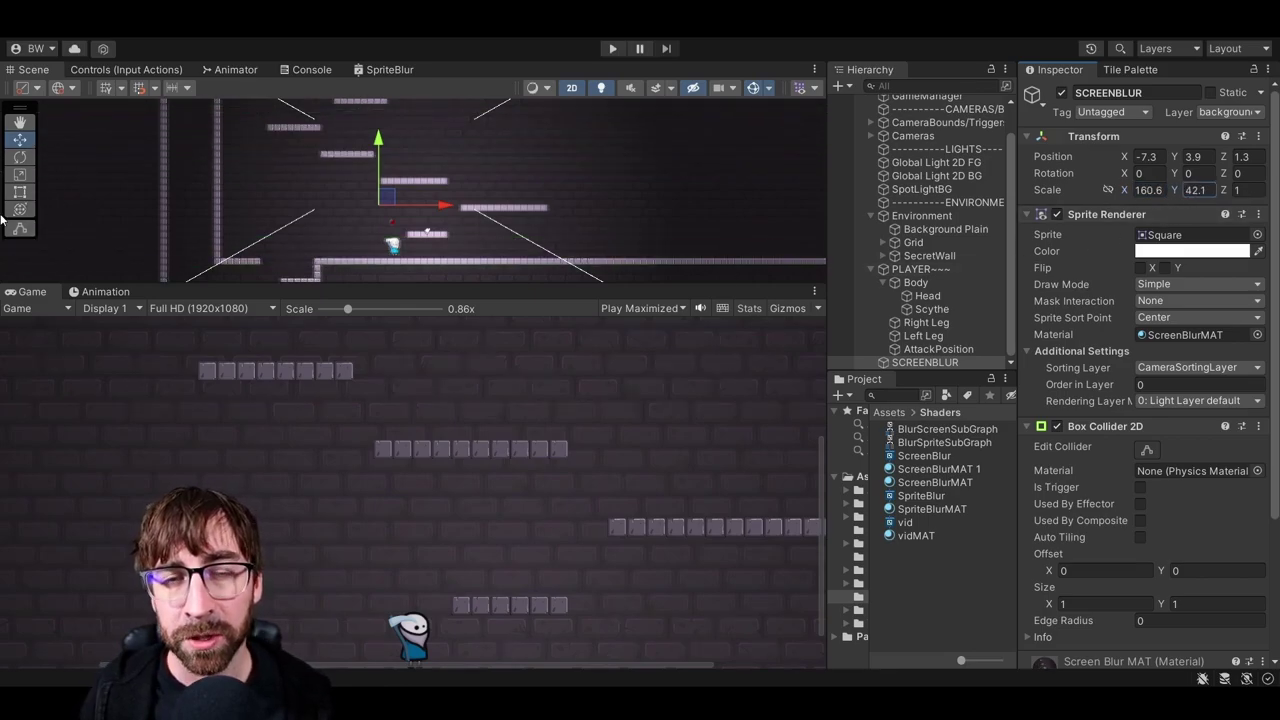
{"action": "scroll", "coordinate": [1077, 526], "scroll_direction": "down", "scroll_amount": 3}
{"action": "scroll", "coordinate": [1077, 526], "scroll_direction": "down", "scroll_amount": 1}
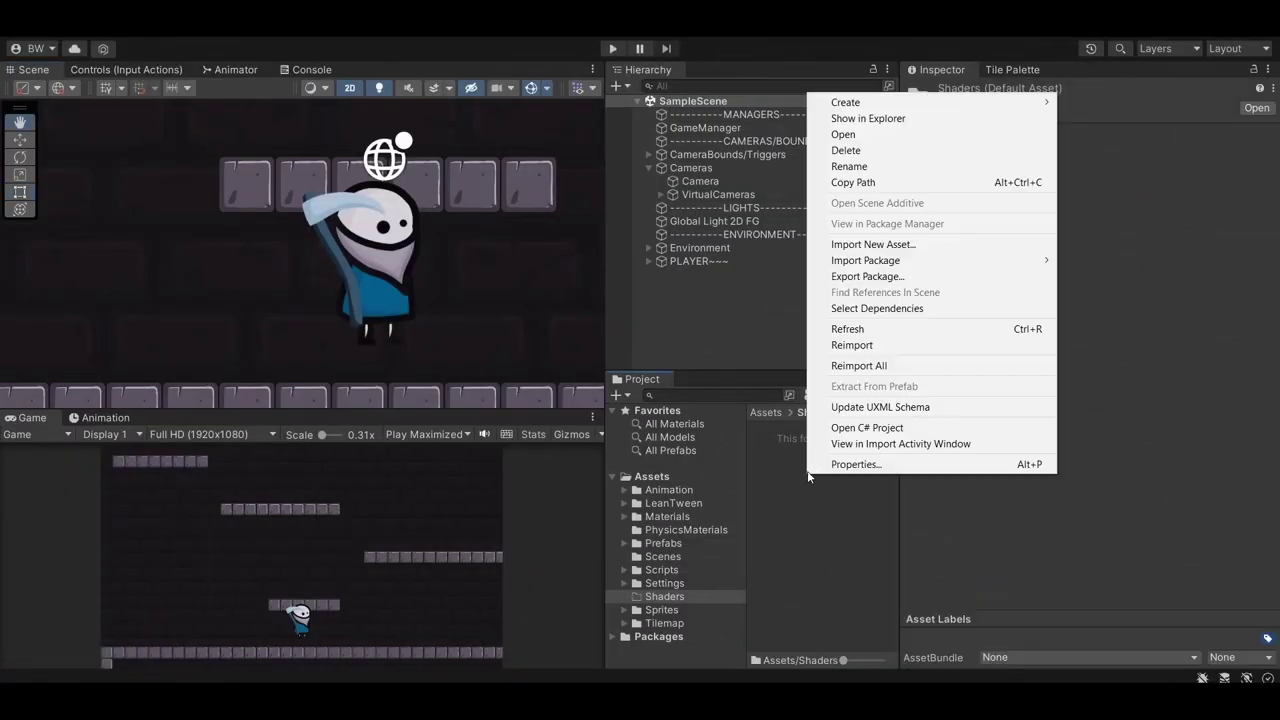
- Create a Sprite Lit Shader Graph named SpriteBlur in the Shaders folder and open it for editing
{"action": "mouse_move", "coordinate": [846, 102]}
{"action": "mouse_move", "coordinate": [1072, 95]}
{"action": "mouse_move", "coordinate": [940, 93]}
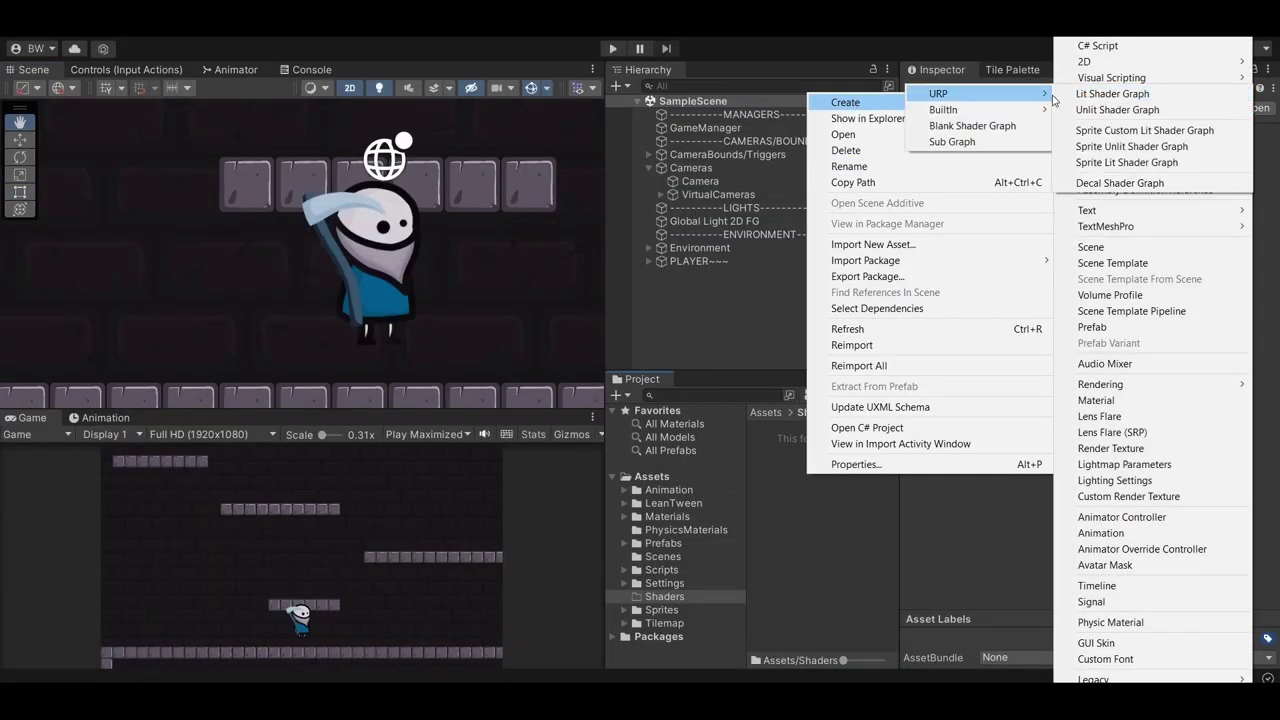
{"action": "left_click", "coordinate": [1104, 163]}
{"action": "type", "text": "SpriteBlur"}
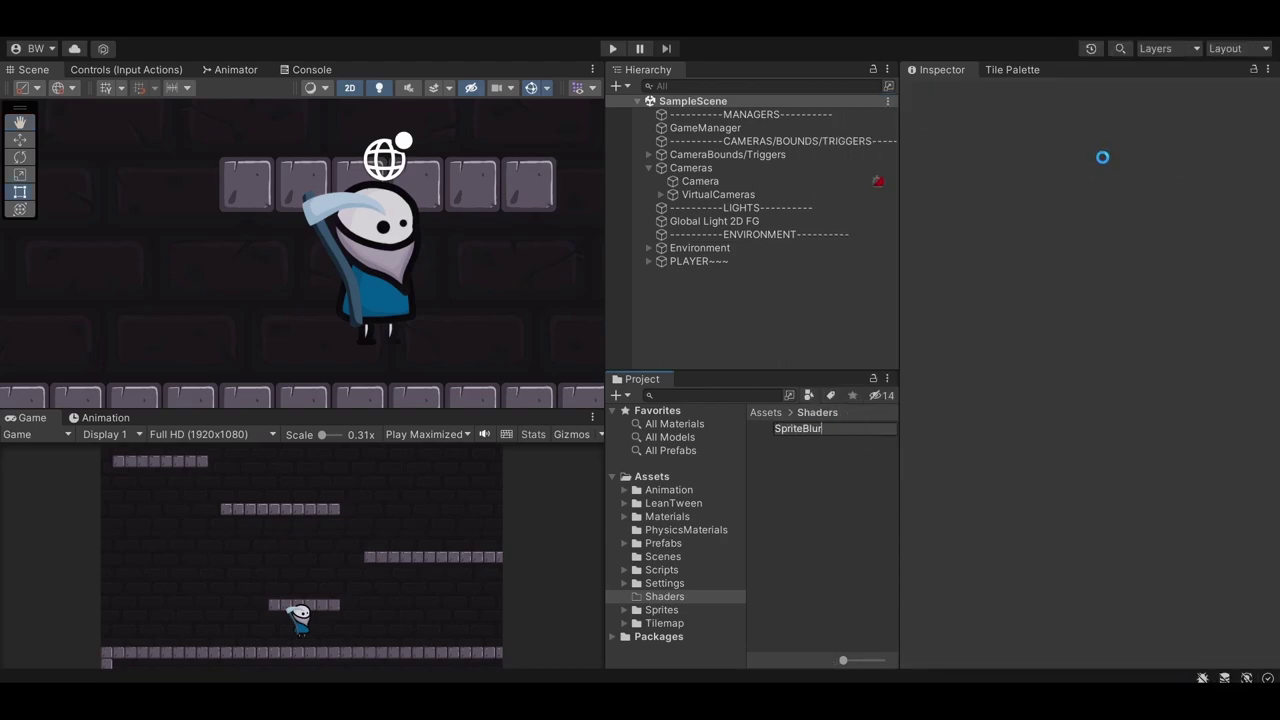
{"action": "key", "text": "Return"}
{"action": "double_click", "coordinate": [783, 428]}
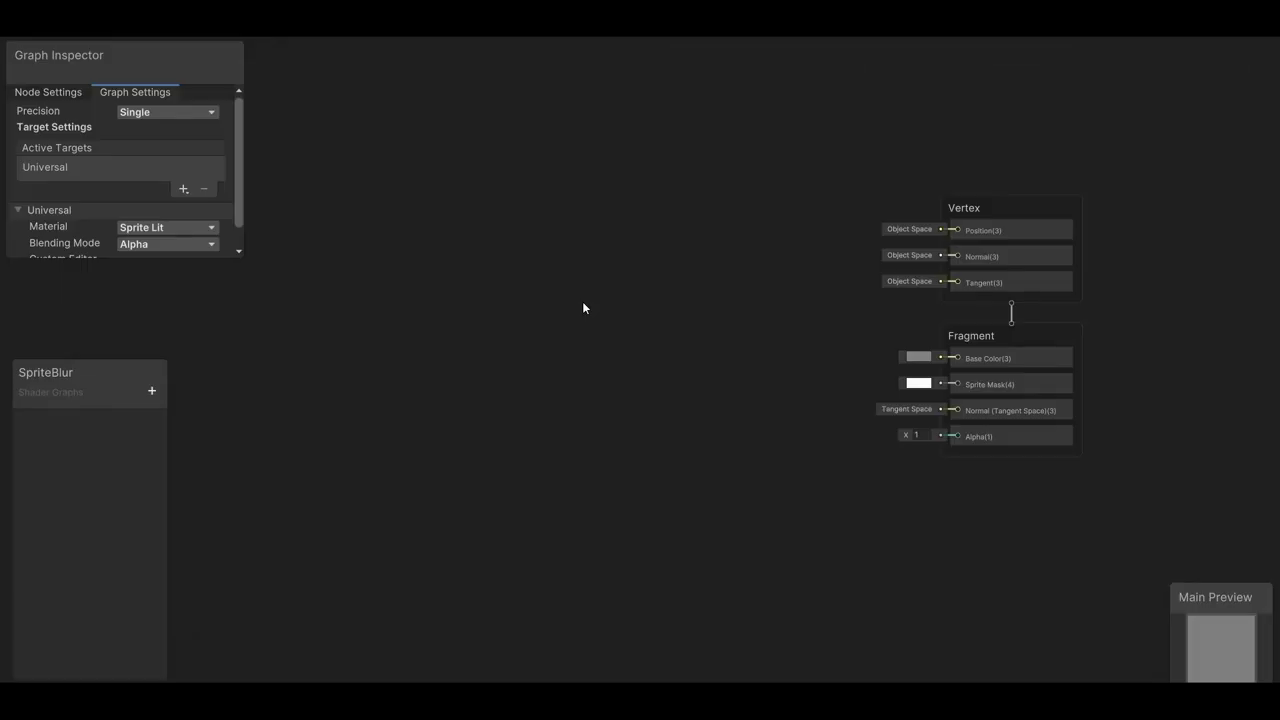
- Add a Texture 2D property named MainTex to the graph's properties and place it as a node
{"action": "left_click", "coordinate": [152, 391]}
{"action": "left_click", "coordinate": [215, 531]}
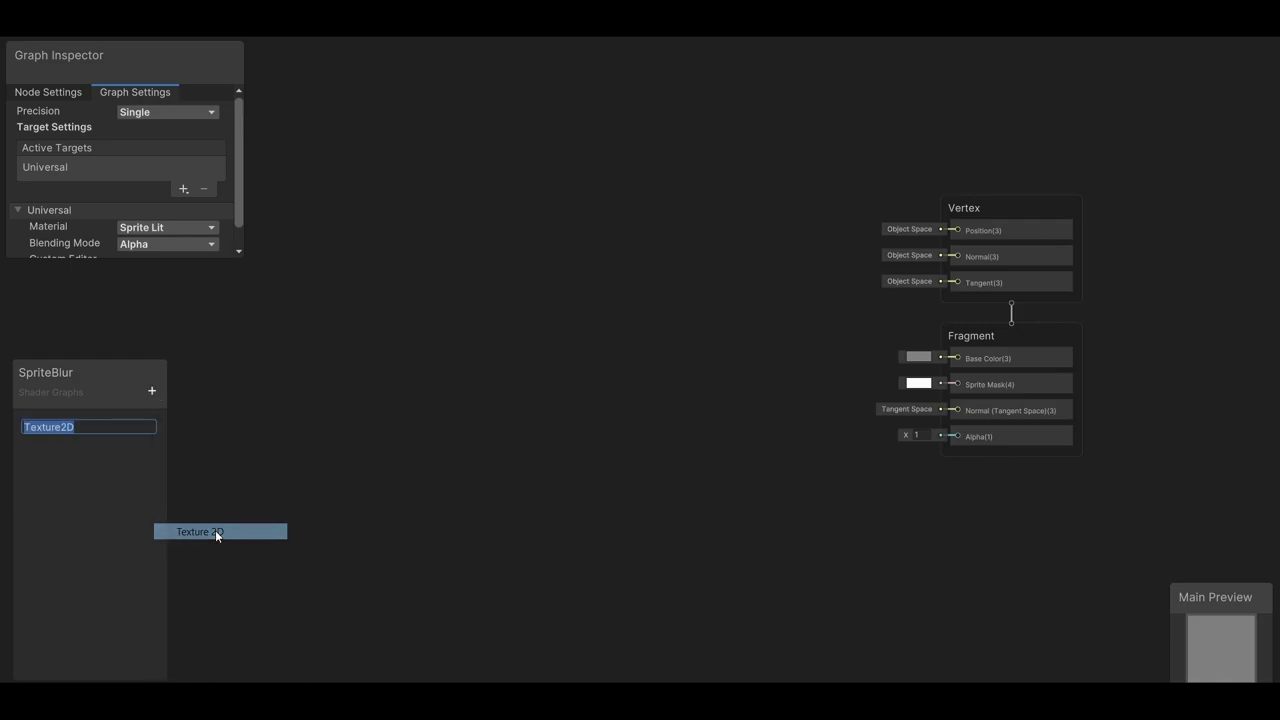
{"action": "type", "text": "MainTex"}
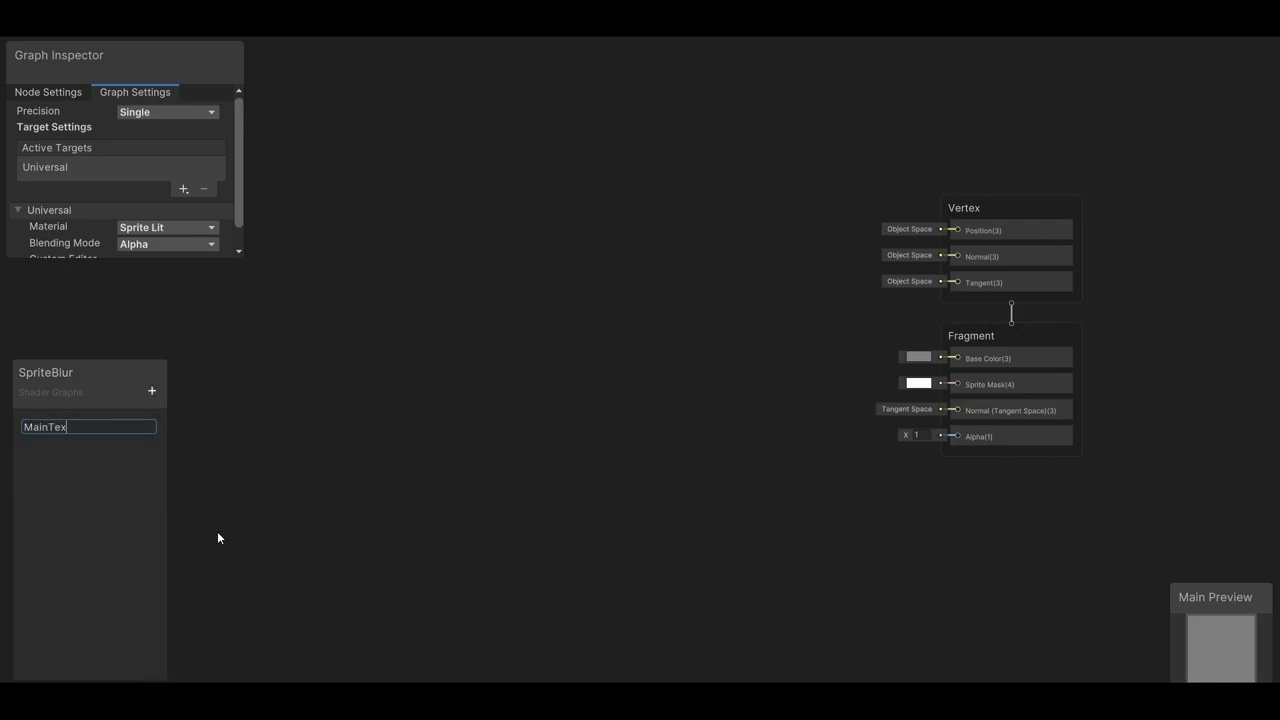
{"action": "key", "text": "Return"}
{"action": "left_click_drag", "start_coordinate": [79, 427], "coordinate": [511, 264]}
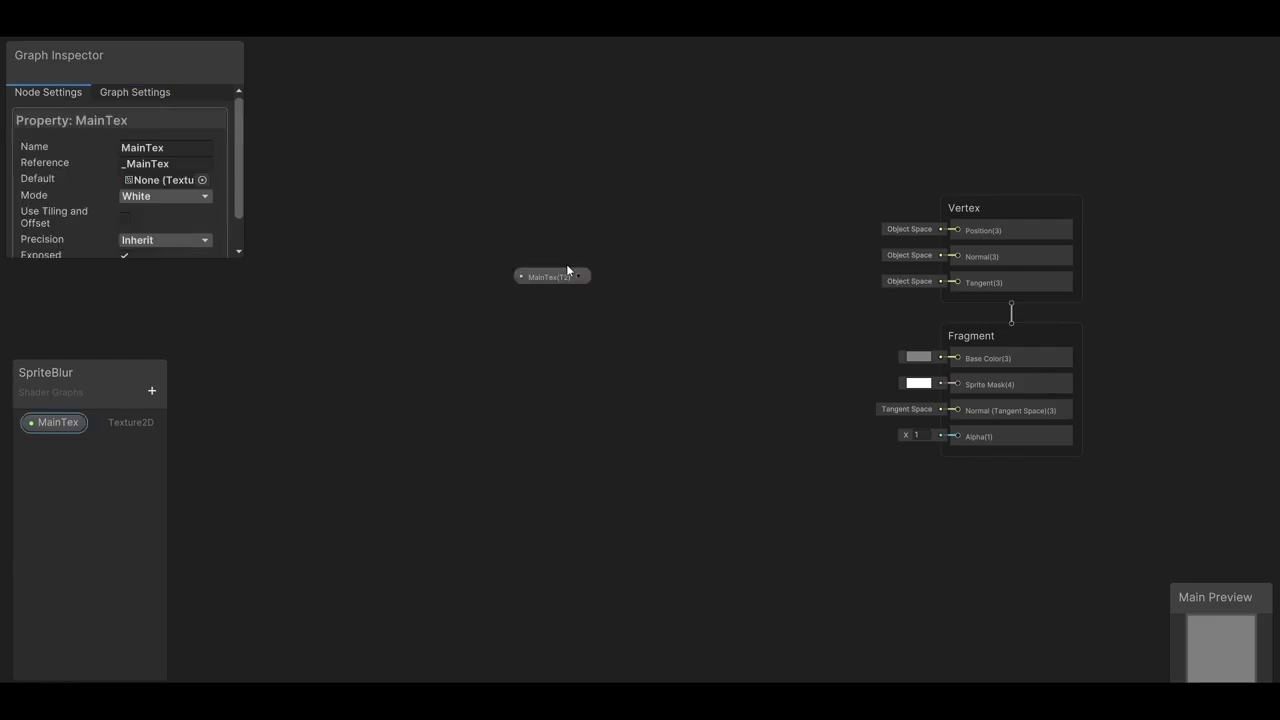
- Feed MainTex into a new Sample Texture 2D node and connect its RGBA to Base Color and its A to Alpha
{"action": "left_click_drag", "start_coordinate": [578, 276], "coordinate": [634, 315]}
{"action": "type", "text": "sample"}
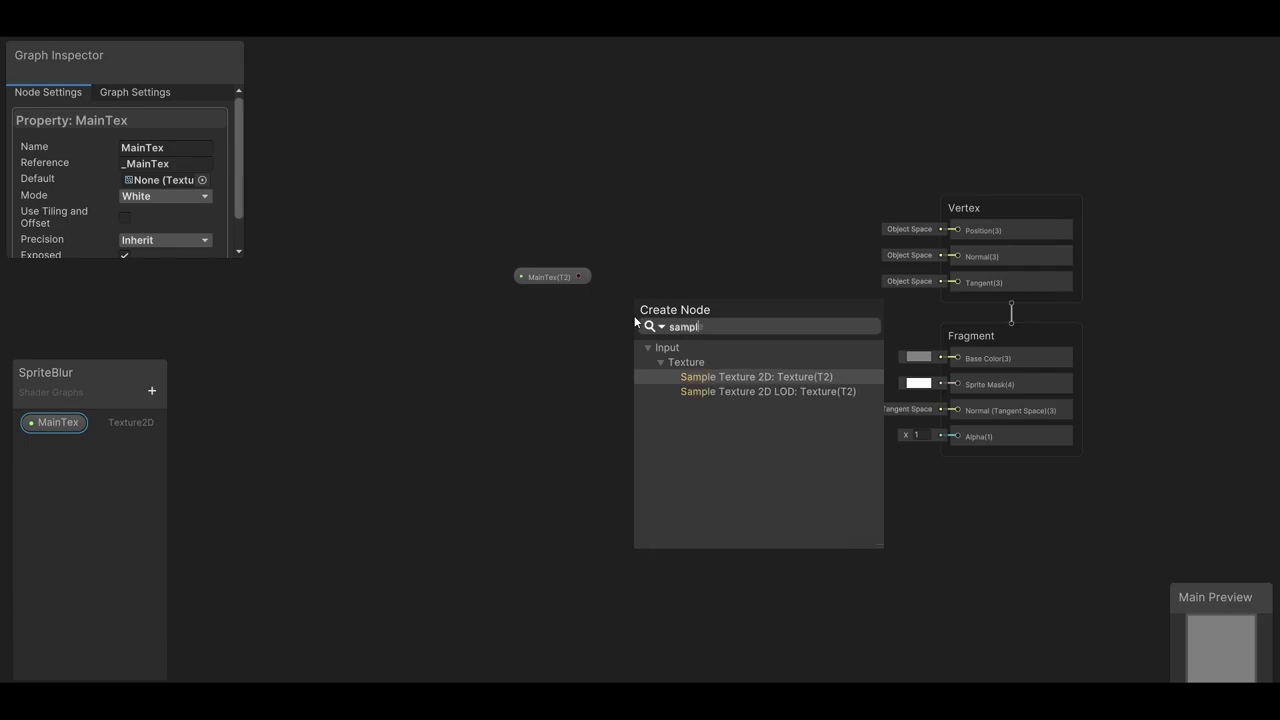
{"action": "key", "text": "Return"}
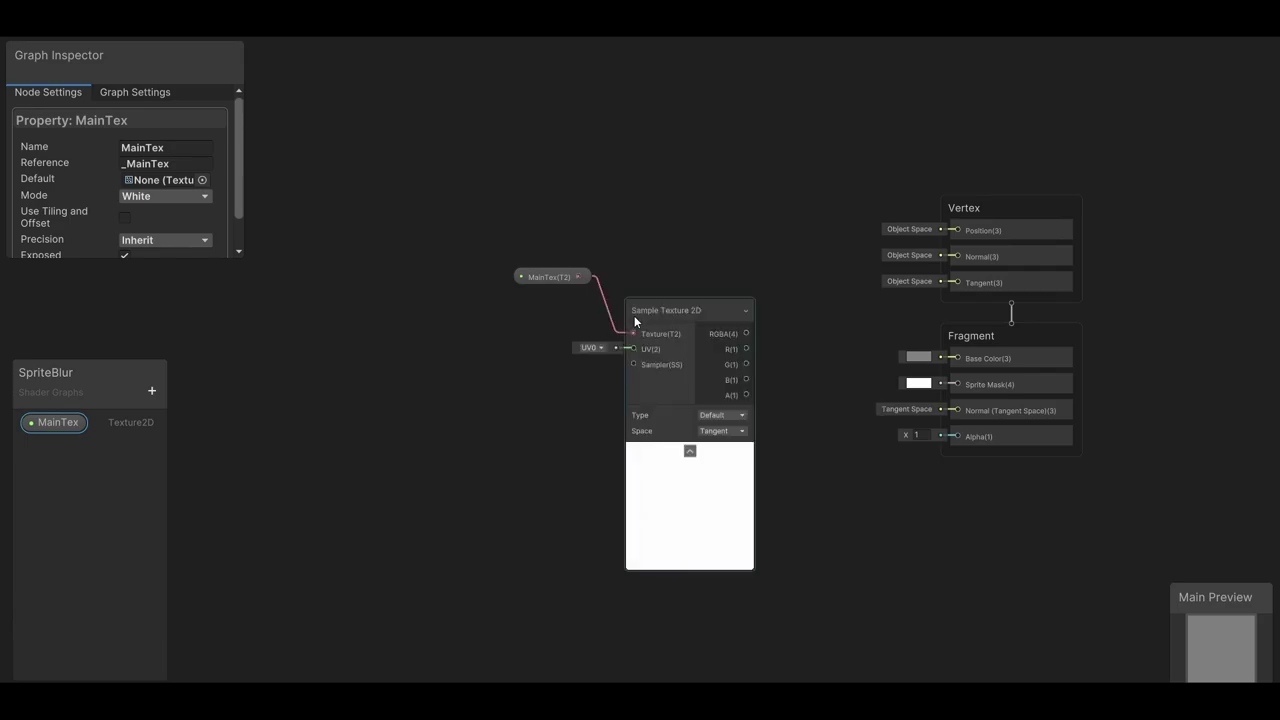
{"action": "left_click_drag", "start_coordinate": [745, 335], "coordinate": [958, 358]}
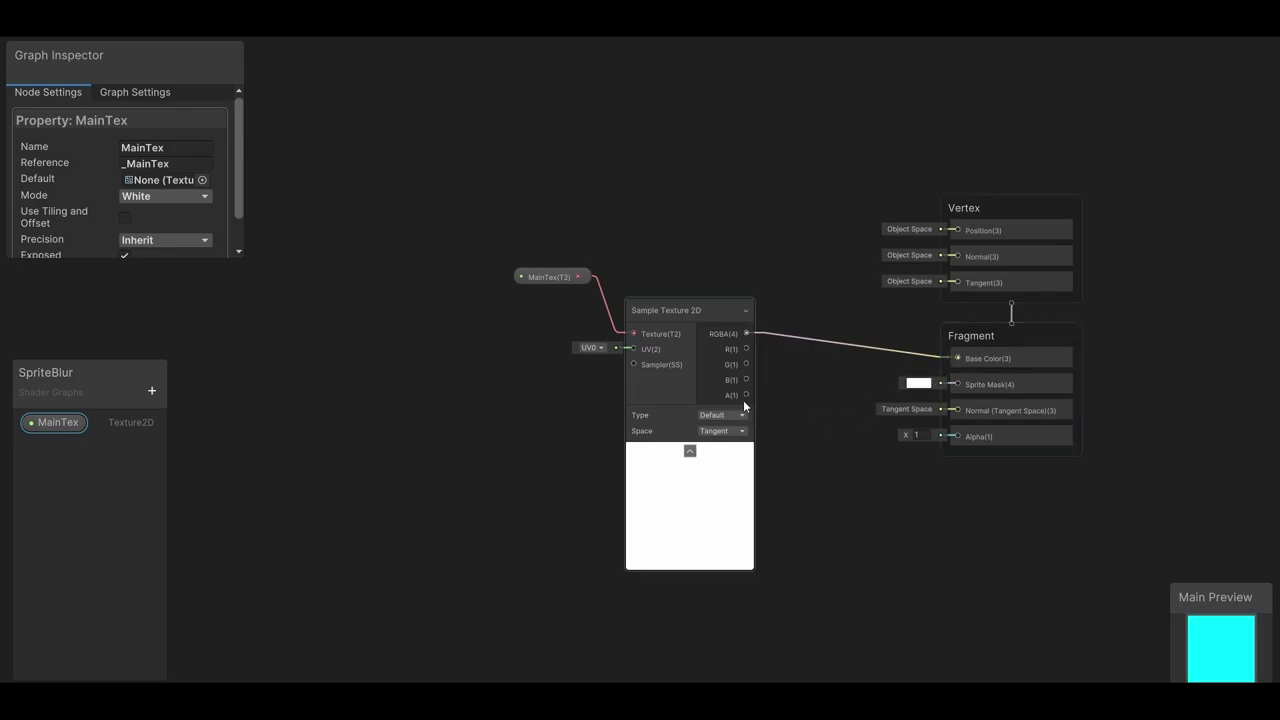
{"action": "left_click_drag", "start_coordinate": [746, 395], "coordinate": [957, 436]}
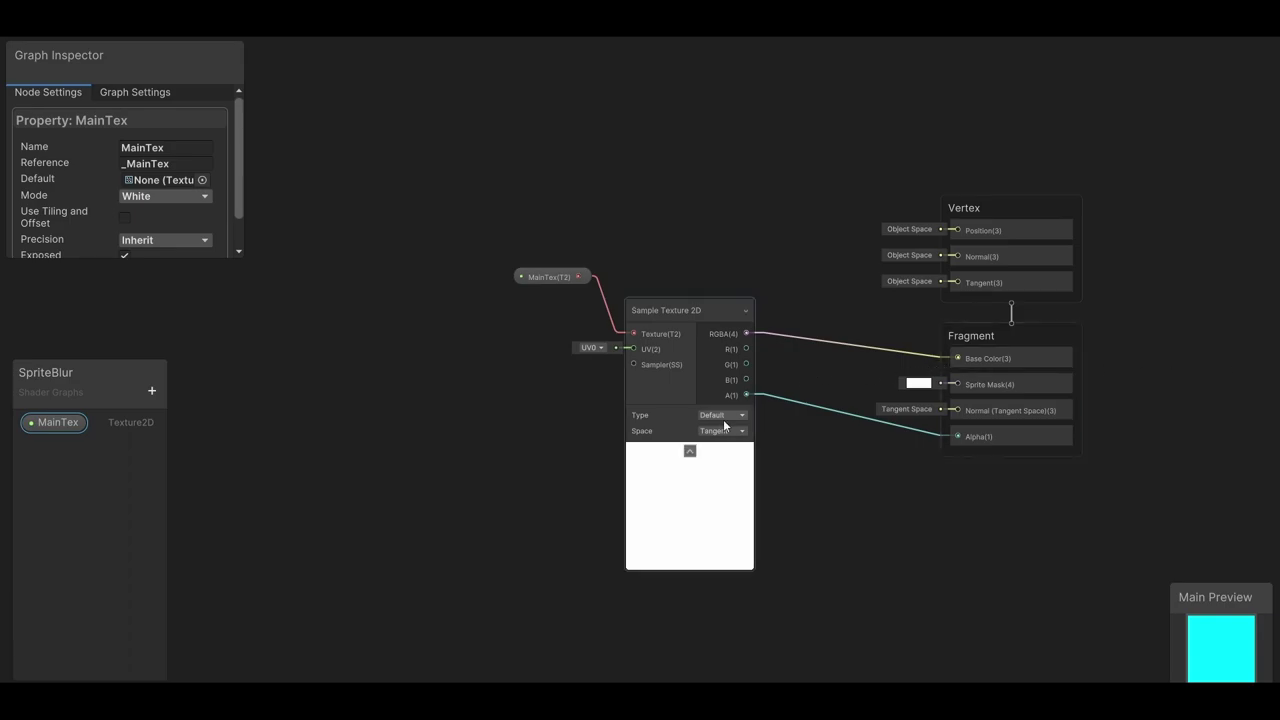
- Add a Tiling And Offset node before the texture sampler and connect its output to the sampler's UV
{"action": "left_click", "coordinate": [528, 455]}
{"action": "key", "text": "space"}
{"action": "type", "text": "til"}
{"action": "key", "text": "Return"}
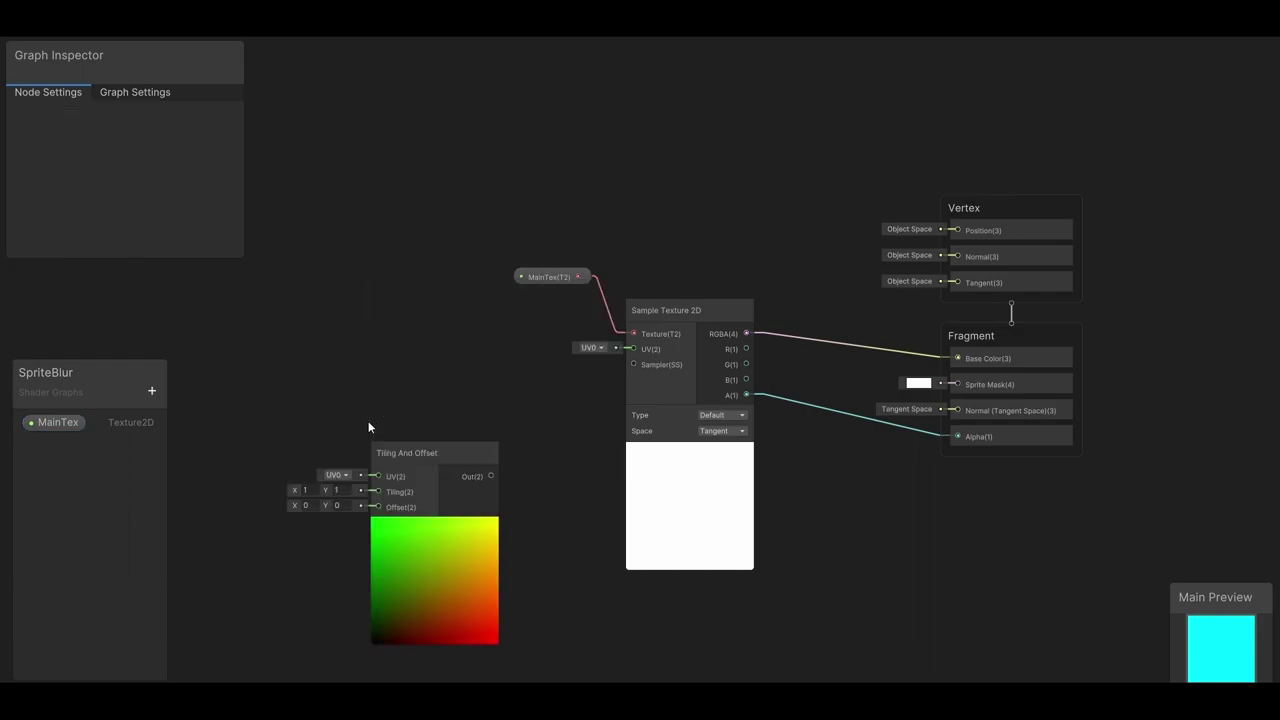
{"action": "left_click_drag", "start_coordinate": [404, 449], "coordinate": [390, 305]}
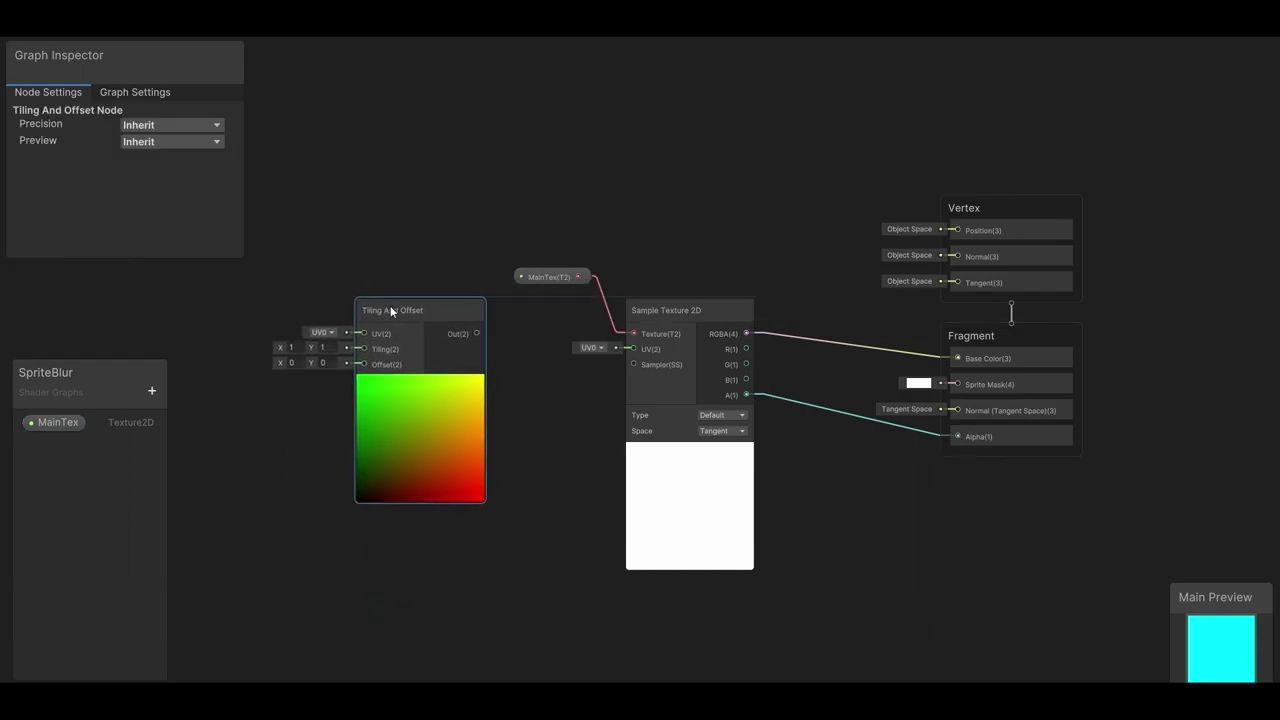
{"action": "left_click_drag", "start_coordinate": [476, 333], "coordinate": [633, 348]}
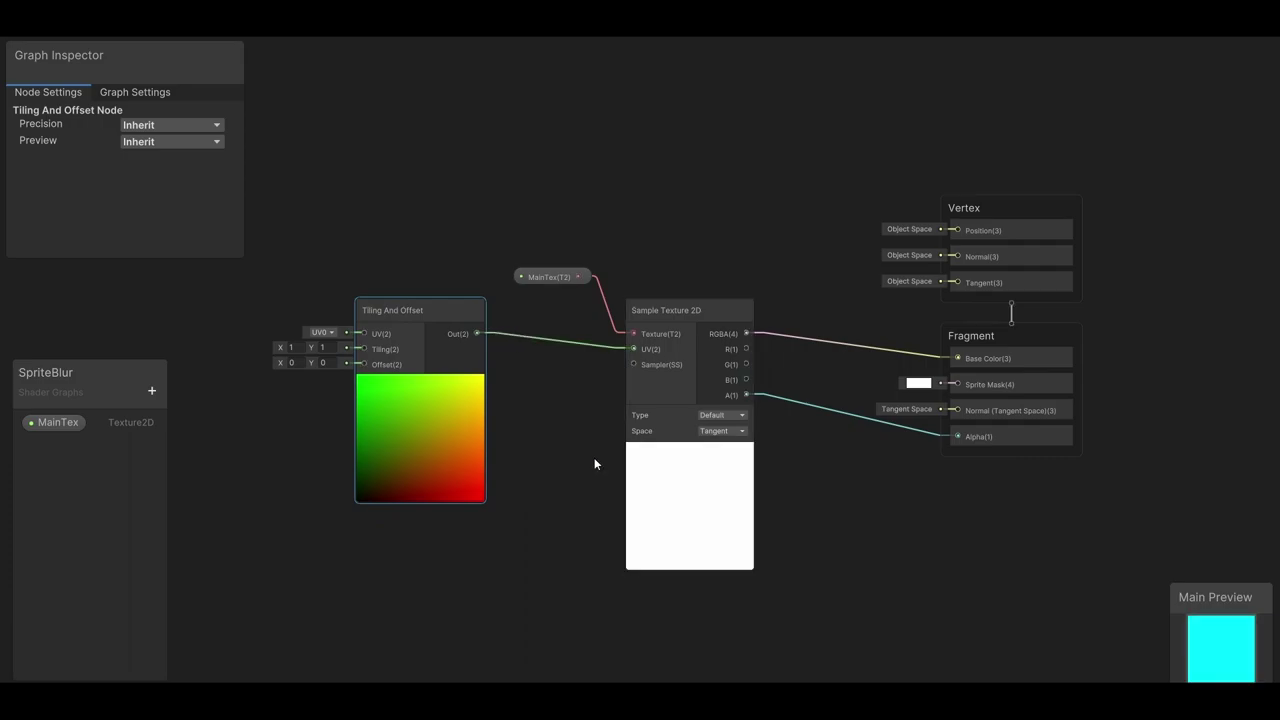
- Add a Vector 2 node connected to the Offset of Tiling And Offset, and collapse the previews of the tiling and sampler nodes
{"action": "key", "text": "space"}
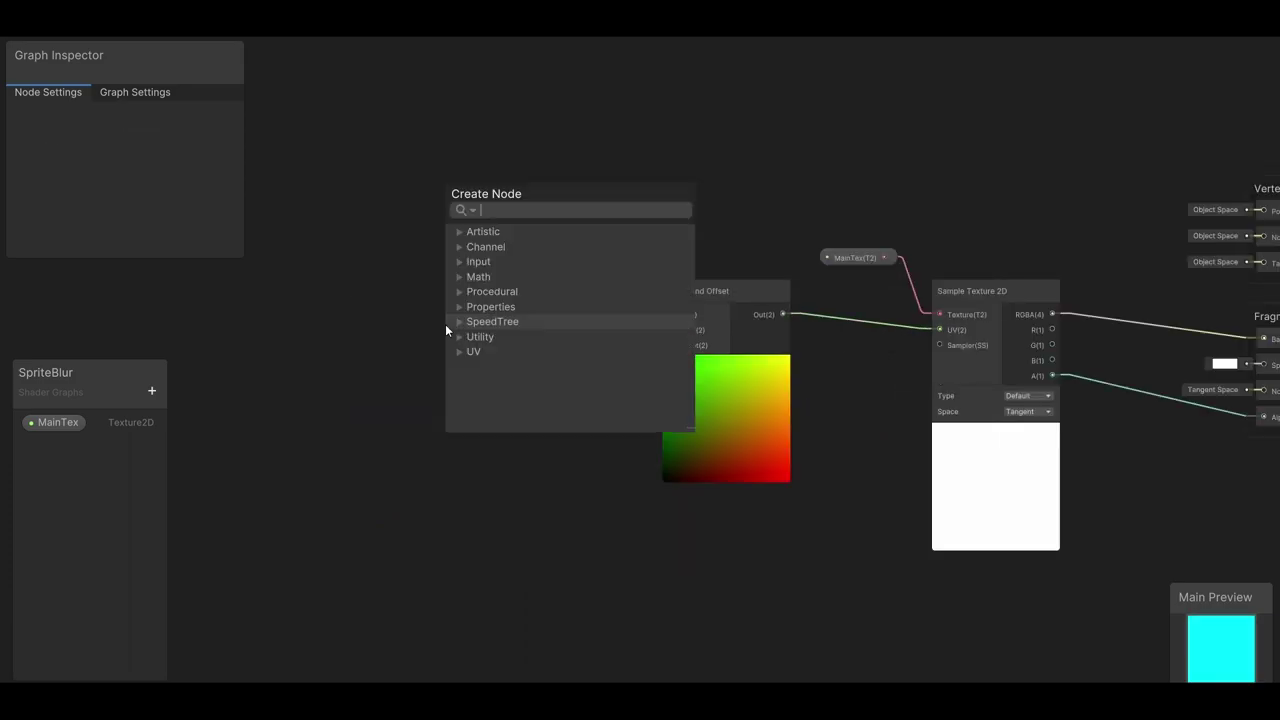
{"action": "type", "text": "vec"}
{"action": "key", "text": "Return"}
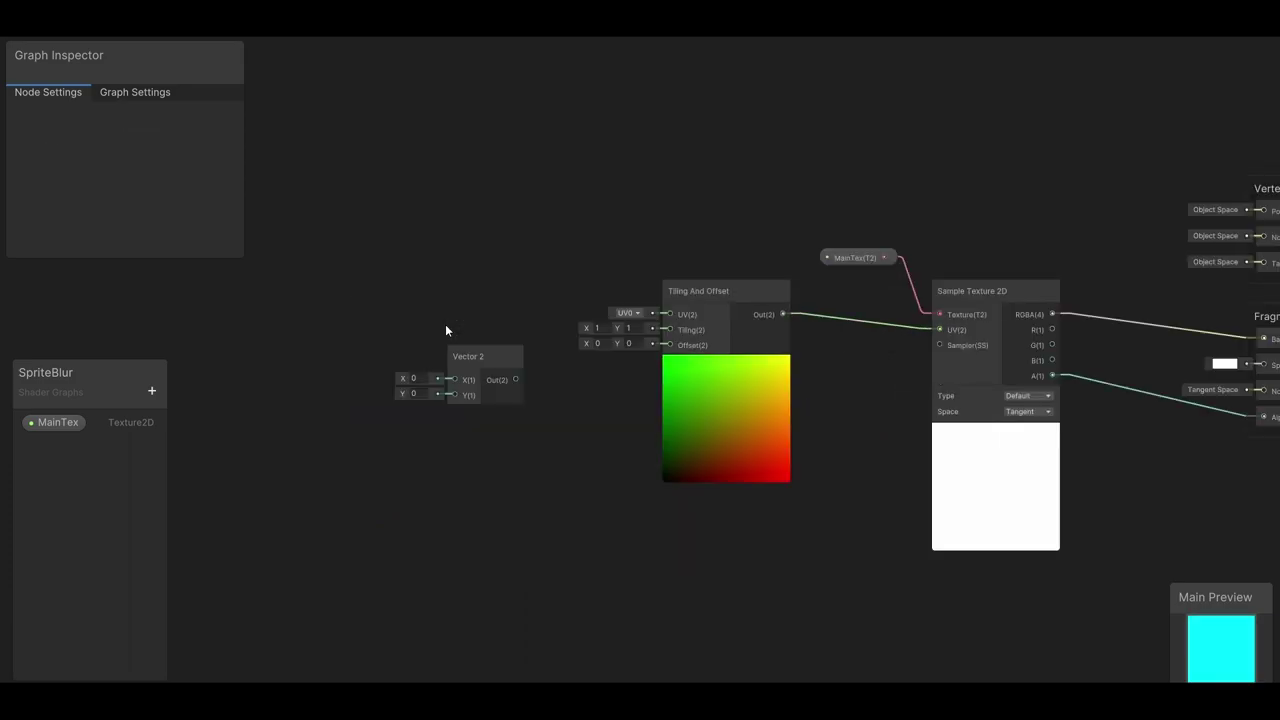
{"action": "mouse_move", "coordinate": [477, 359]}
{"action": "left_mouse_down"}
{"action": "mouse_move", "coordinate": [469, 294]}
{"action": "mouse_move", "coordinate": [611, 346]}
{"action": "mouse_move", "coordinate": [657, 398]}
{"action": "left_mouse_up"}
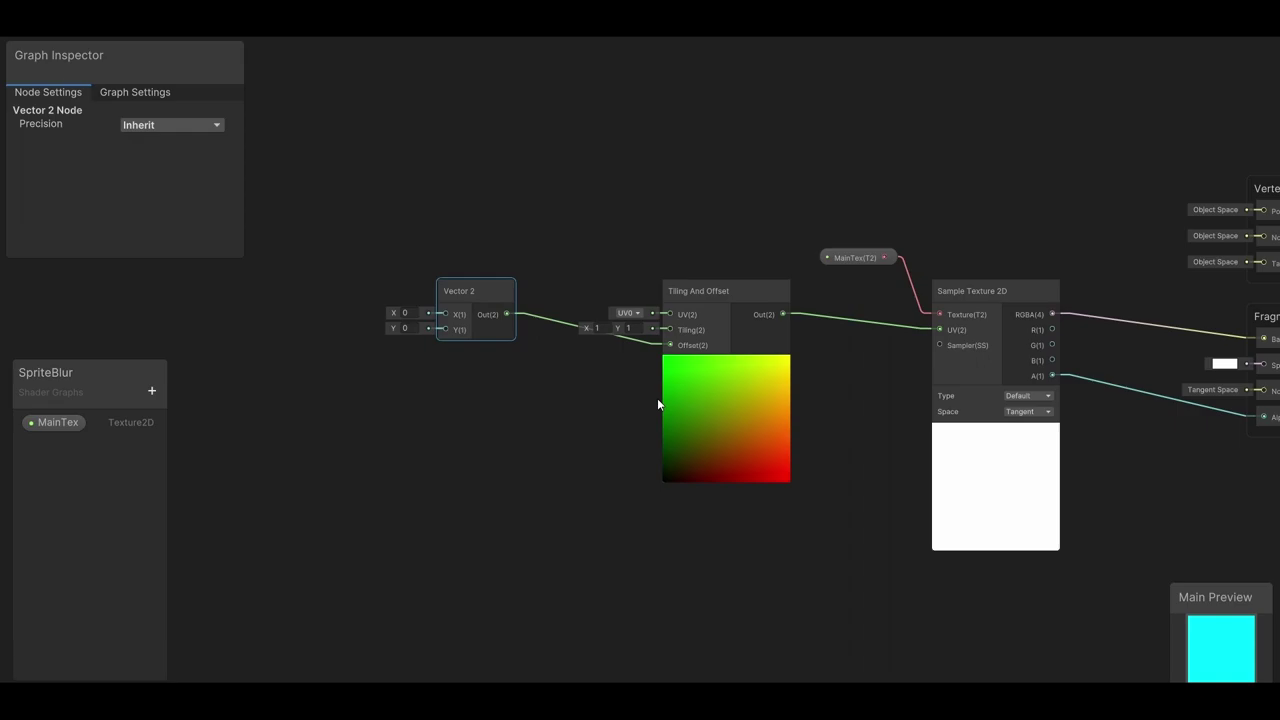
{"action": "left_click", "coordinate": [728, 363]}
{"action": "left_click", "coordinate": [982, 430]}
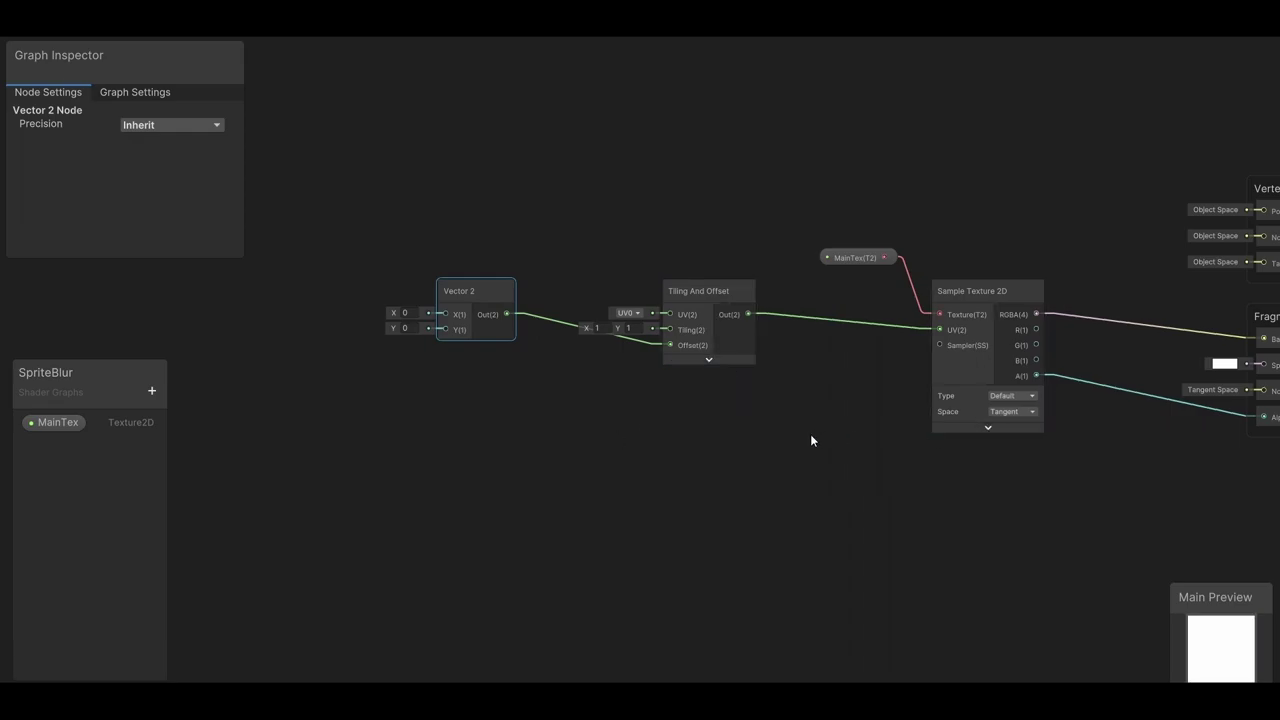
- Convert the Tiling And Offset, MainTex and Sample Texture 2D nodes into a sub graph saved as BlurSpriteSubGraph
{"action": "left_click_drag", "start_coordinate": [526, 201], "coordinate": [923, 484]}
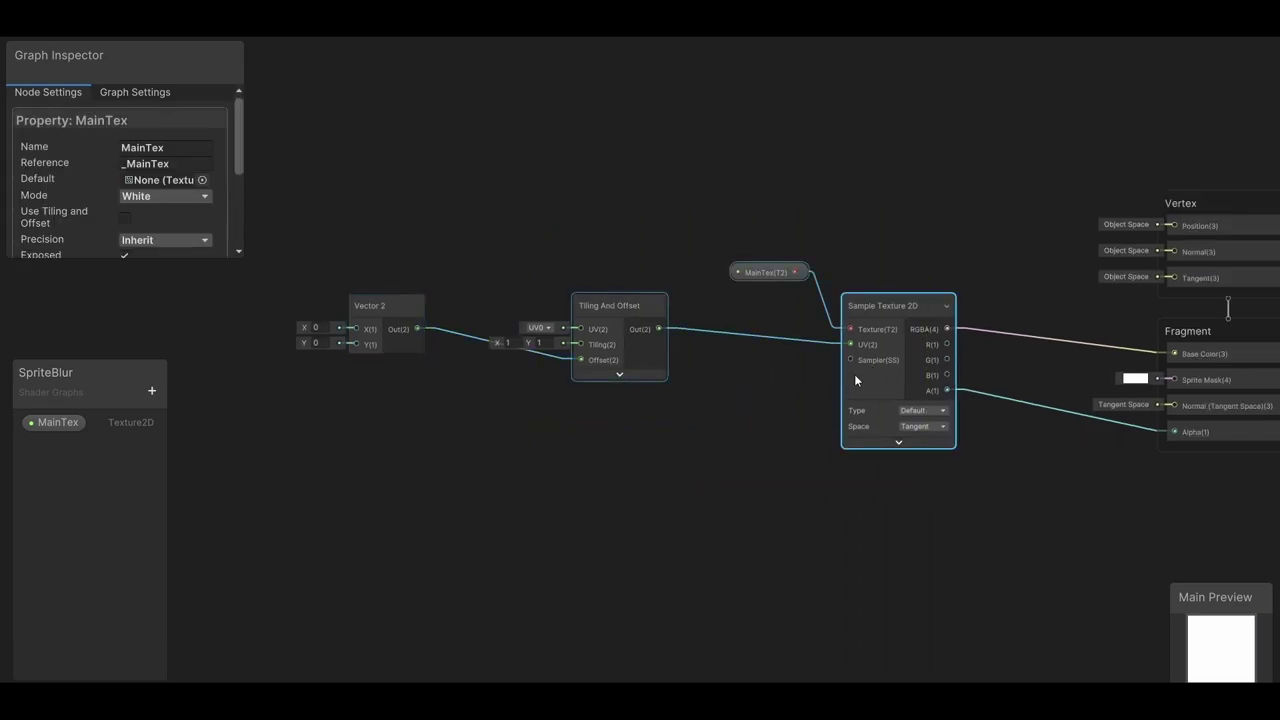
{"action": "right_click", "coordinate": [878, 303]}
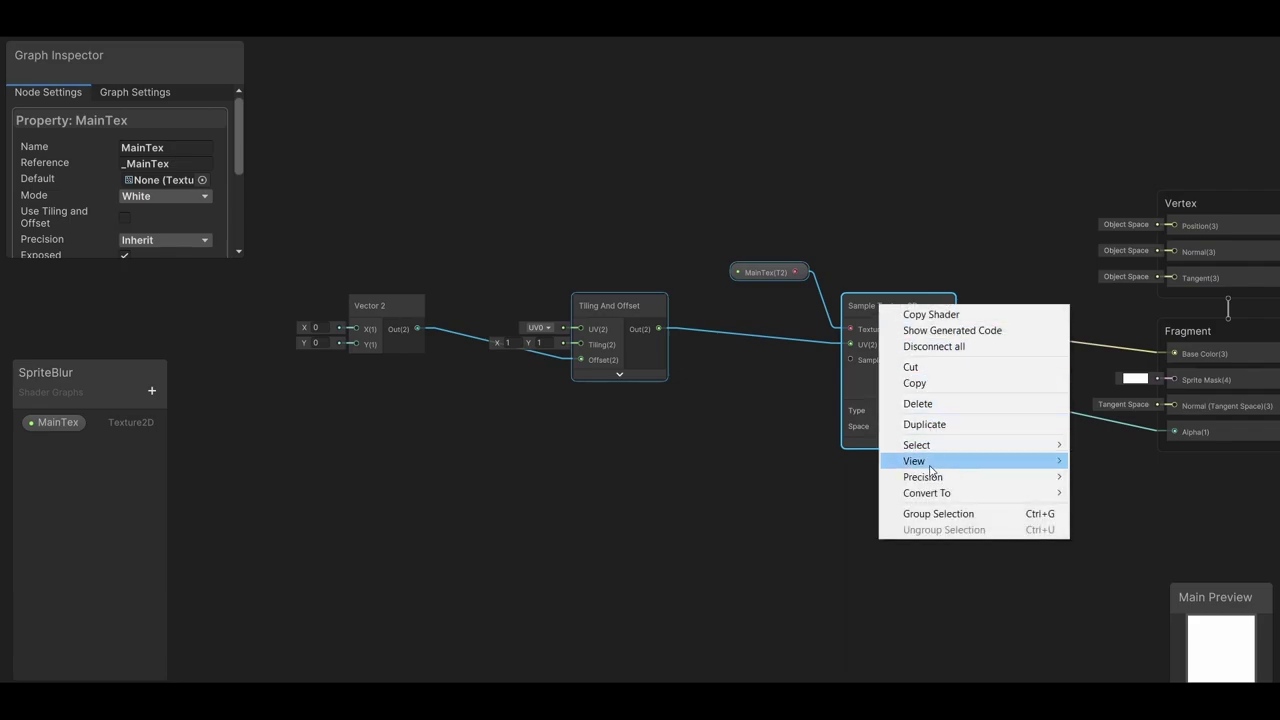
{"action": "mouse_move", "coordinate": [920, 491]}
{"action": "left_click", "coordinate": [1105, 491]}
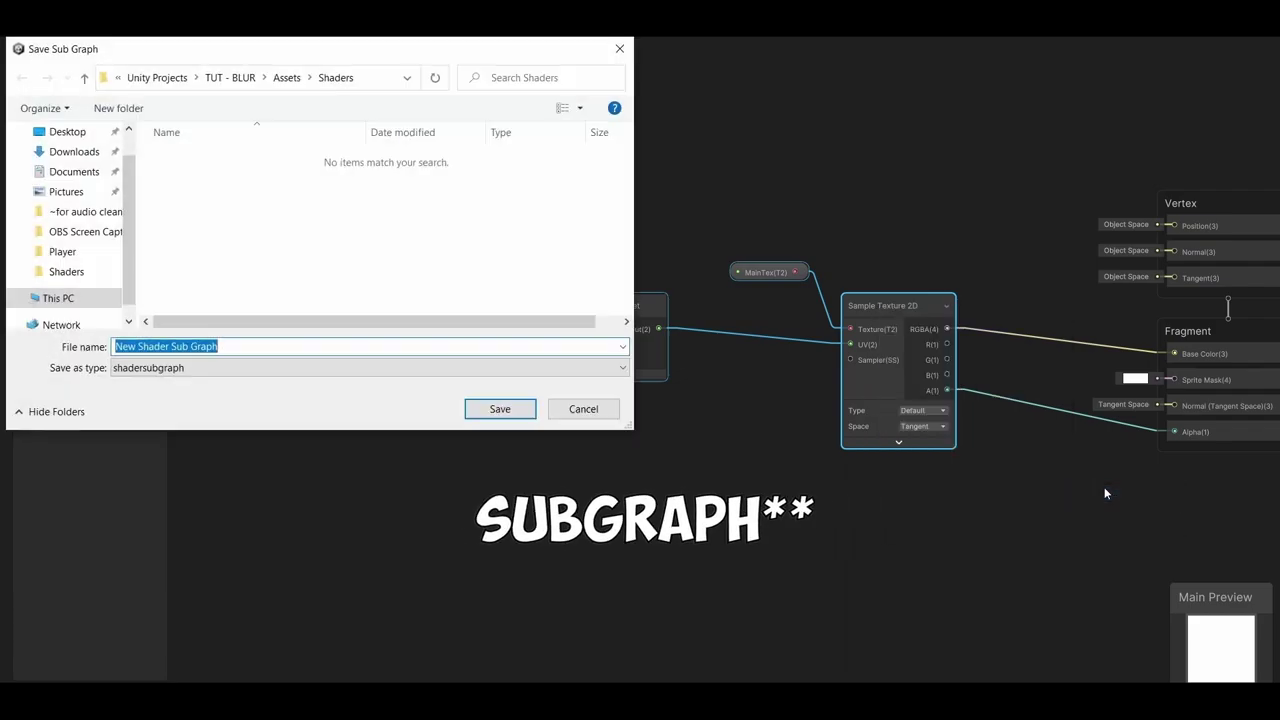
{"action": "type", "text": "BlurSpriteSubGraph"}
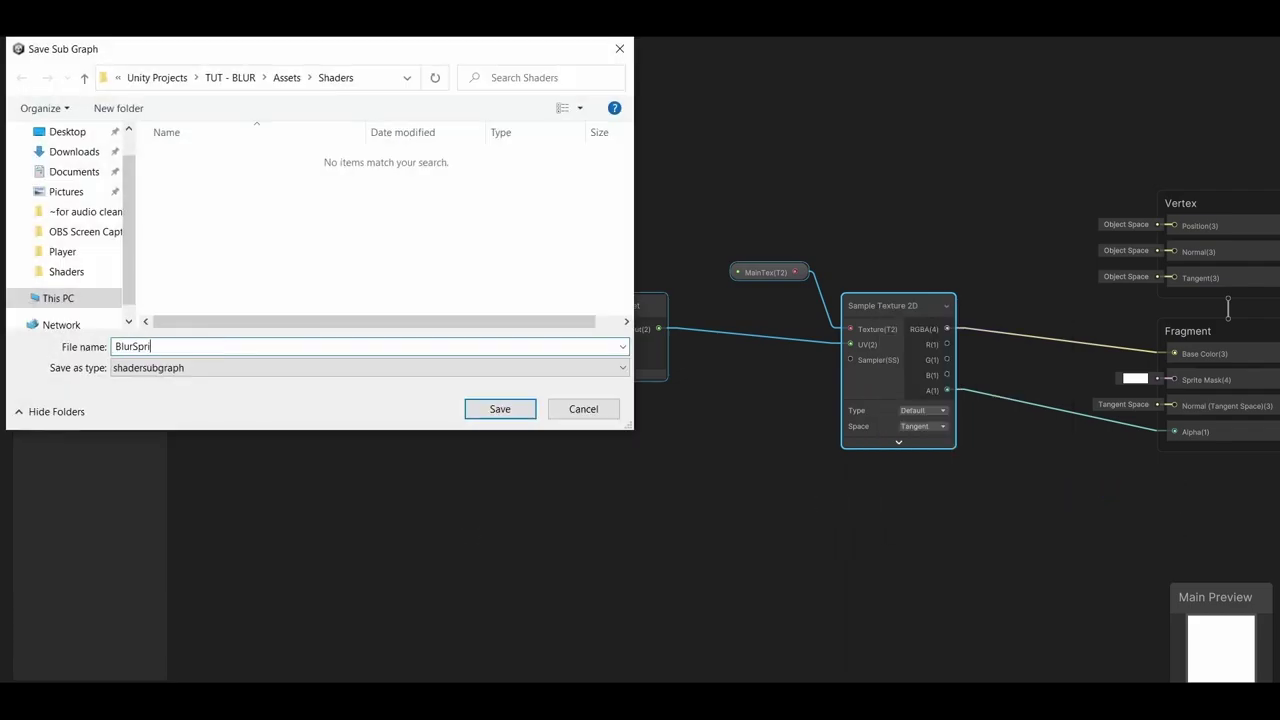
{"action": "key", "text": "Return"}
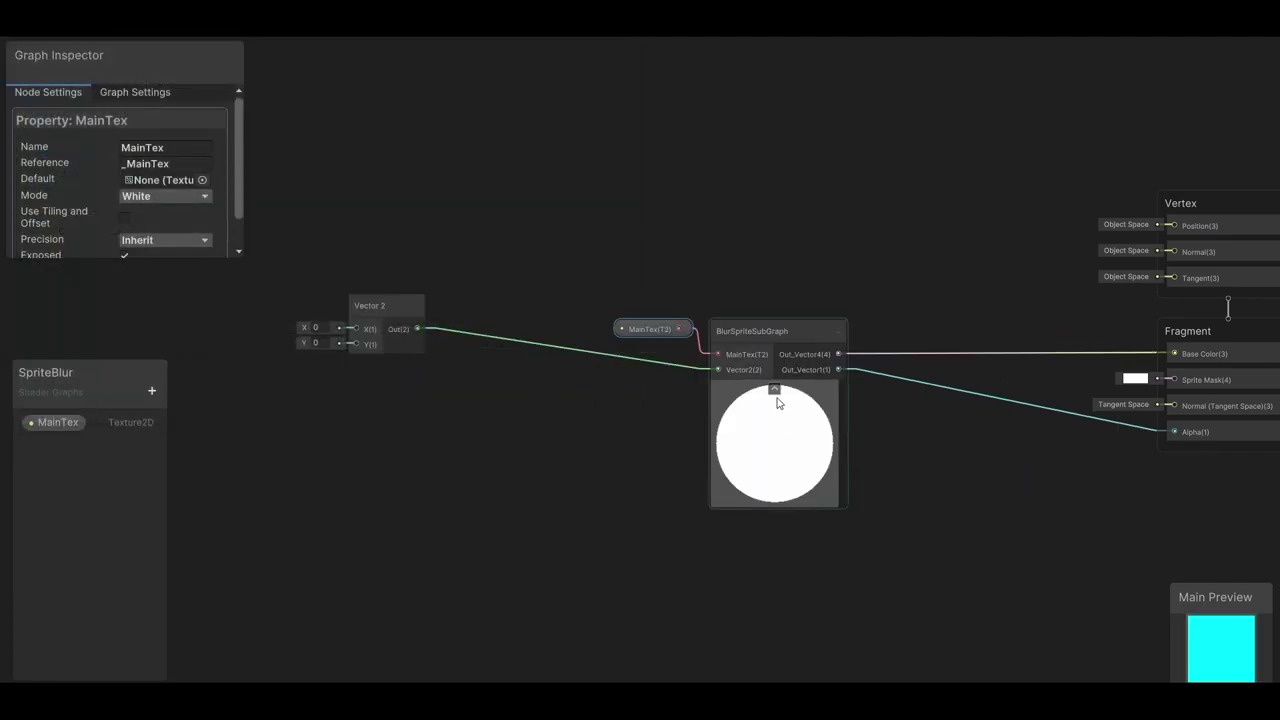
- Collapse the BlurSpriteSubGraph preview and move that node with MainTex closer to the Vector 2 node
{"action": "left_click", "coordinate": [776, 387]}
{"action": "left_click", "coordinate": [777, 326]}
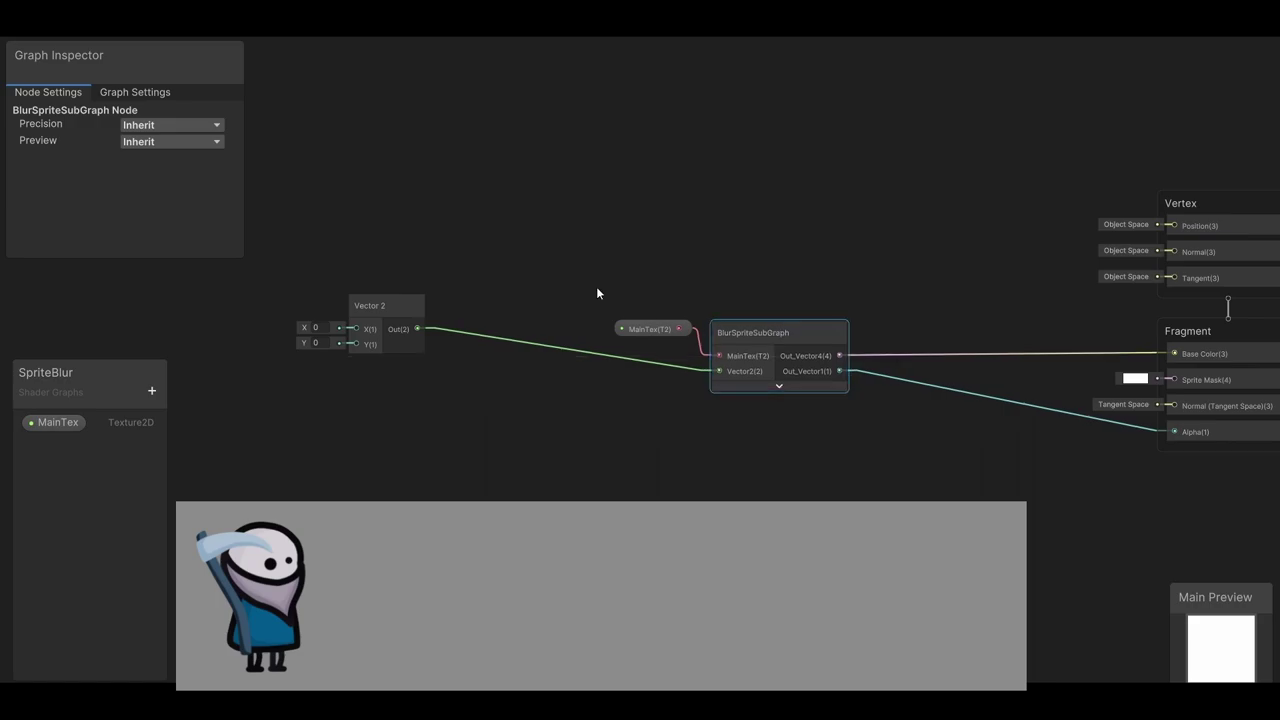
{"action": "left_click_drag", "start_coordinate": [596, 287], "coordinate": [620, 298]}
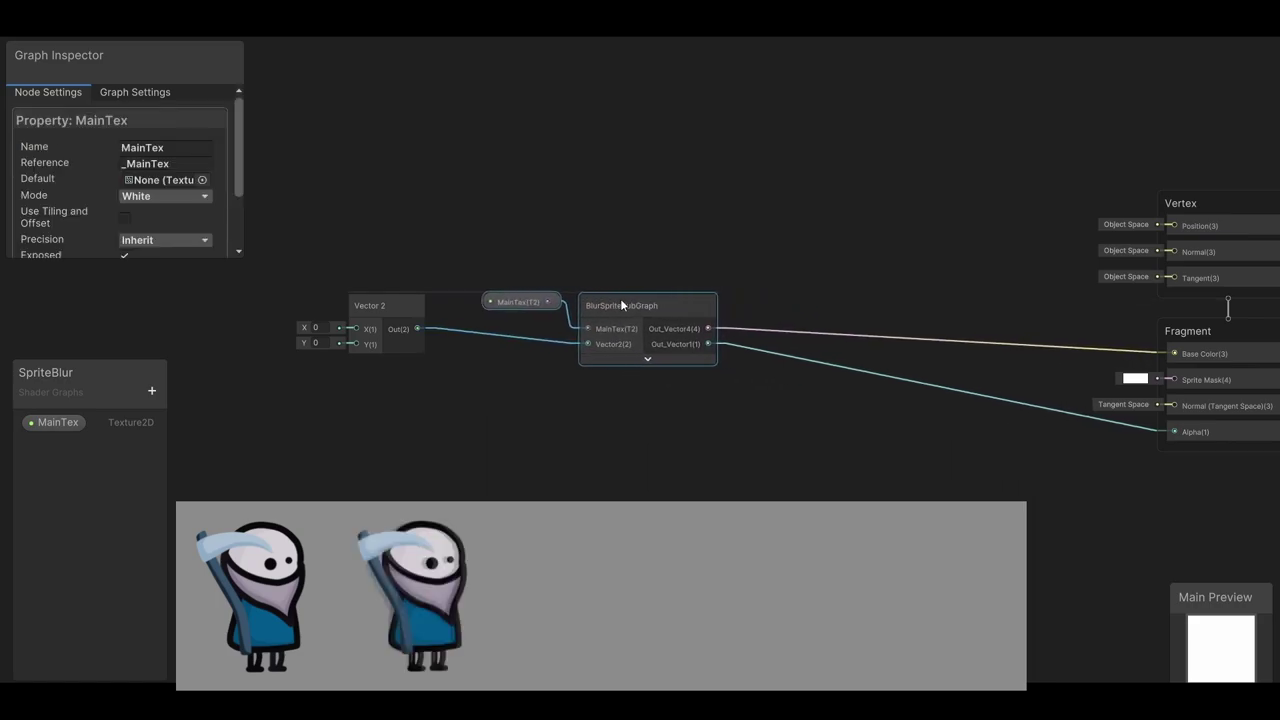
{"action": "left_click", "coordinate": [648, 427]}
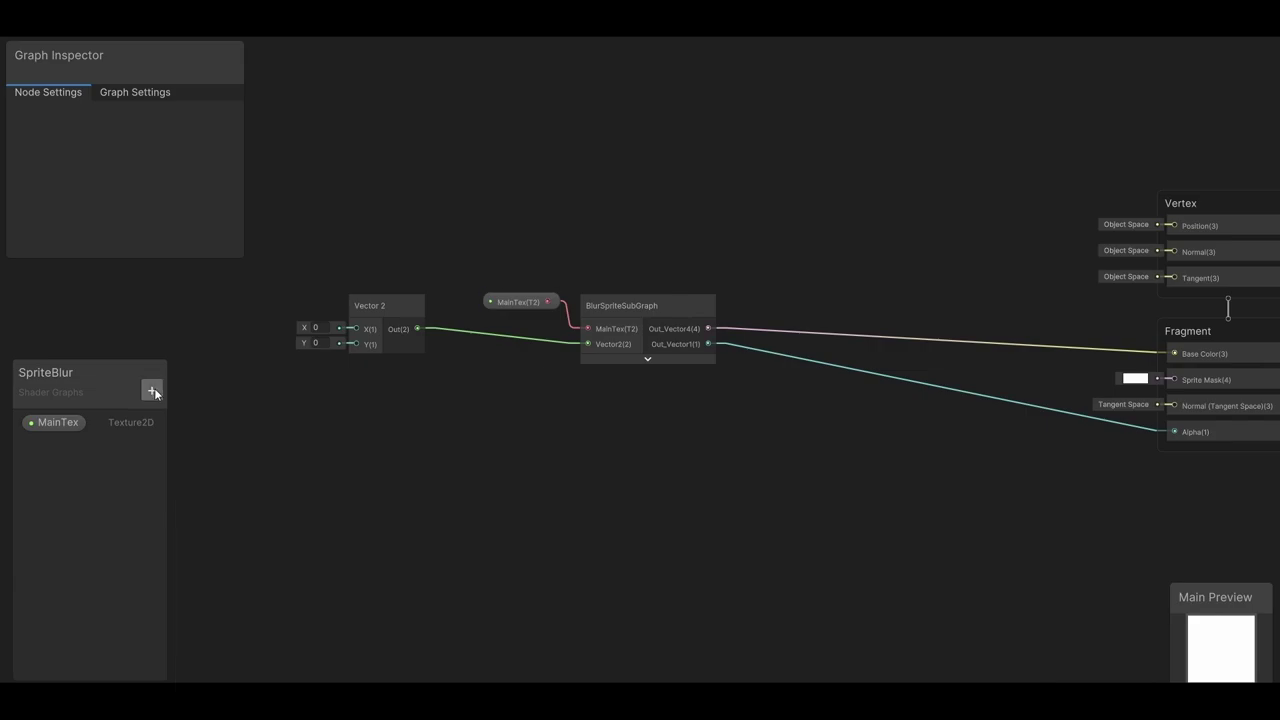
- Add a Float property named BlurAmount to the SpriteBlur graph
{"action": "left_click", "coordinate": [152, 391]}
{"action": "left_click", "coordinate": [190, 420]}
{"action": "type", "text": "BlurAmount"}
{"action": "key", "text": "Return"}
- Change the BlurAmount property to Slider mode with a maximum of 0.1
{"action": "left_click", "coordinate": [63, 446]}
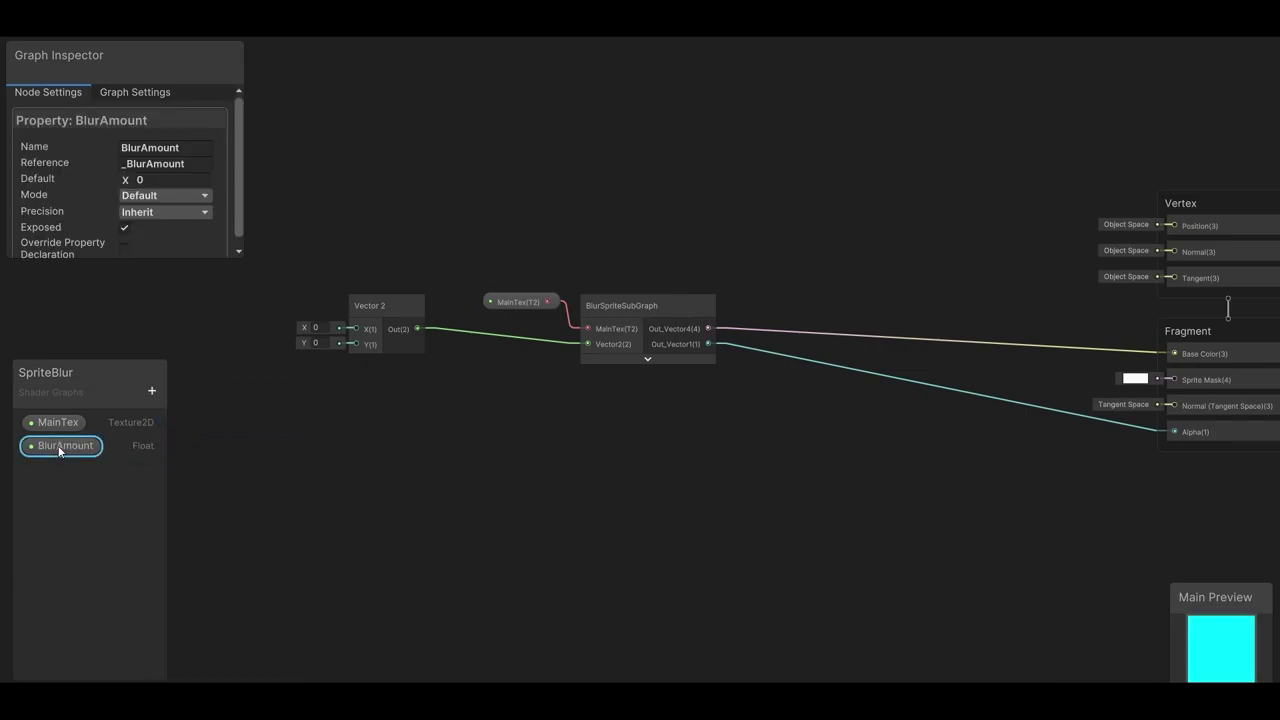
{"action": "left_click", "coordinate": [150, 195]}
{"action": "left_click", "coordinate": [152, 229]}
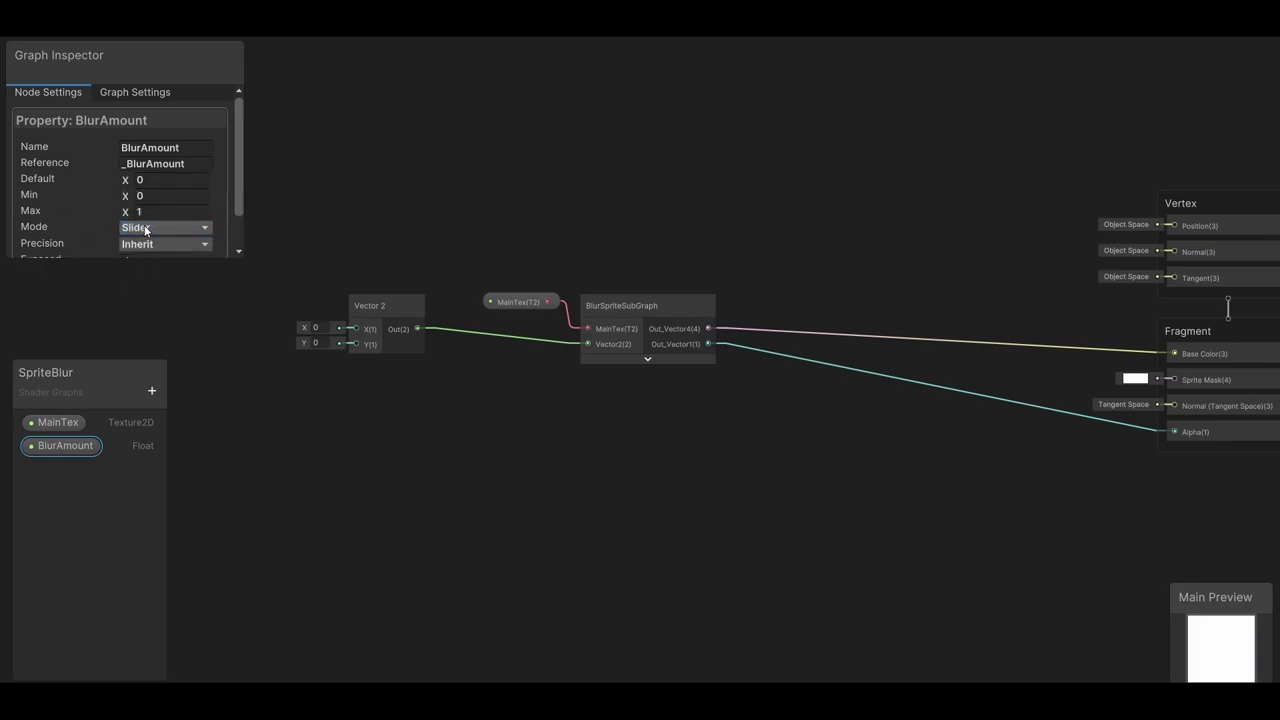
{"action": "left_click", "coordinate": [148, 211]}
{"action": "type", "text": "0."}
- Place BlurAmount as a node before Vector 2 and feed it into the A input of a new Multiply node
{"action": "middle_click_drag", "start_coordinate": [460, 458], "coordinate": [823, 451]}
{"action": "left_click_drag", "start_coordinate": [51, 450], "coordinate": [533, 349]}
{"action": "type", "text": "m"}
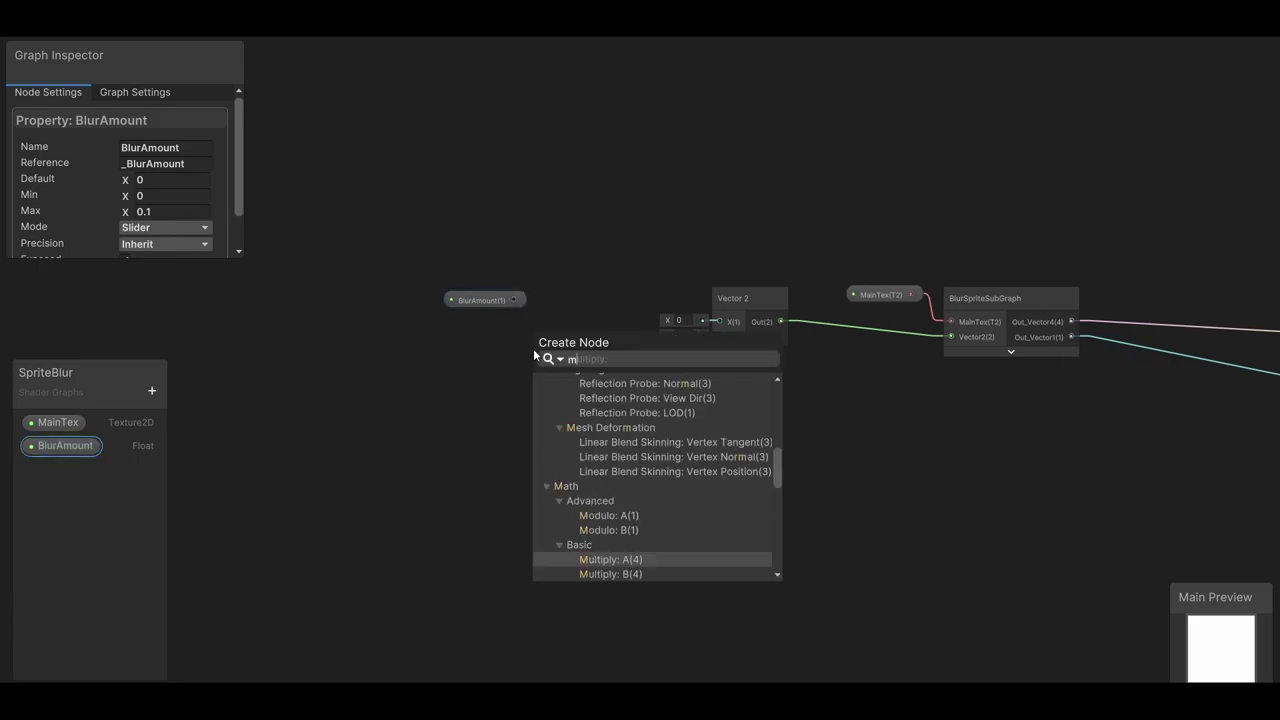
{"action": "key", "text": "Return"}
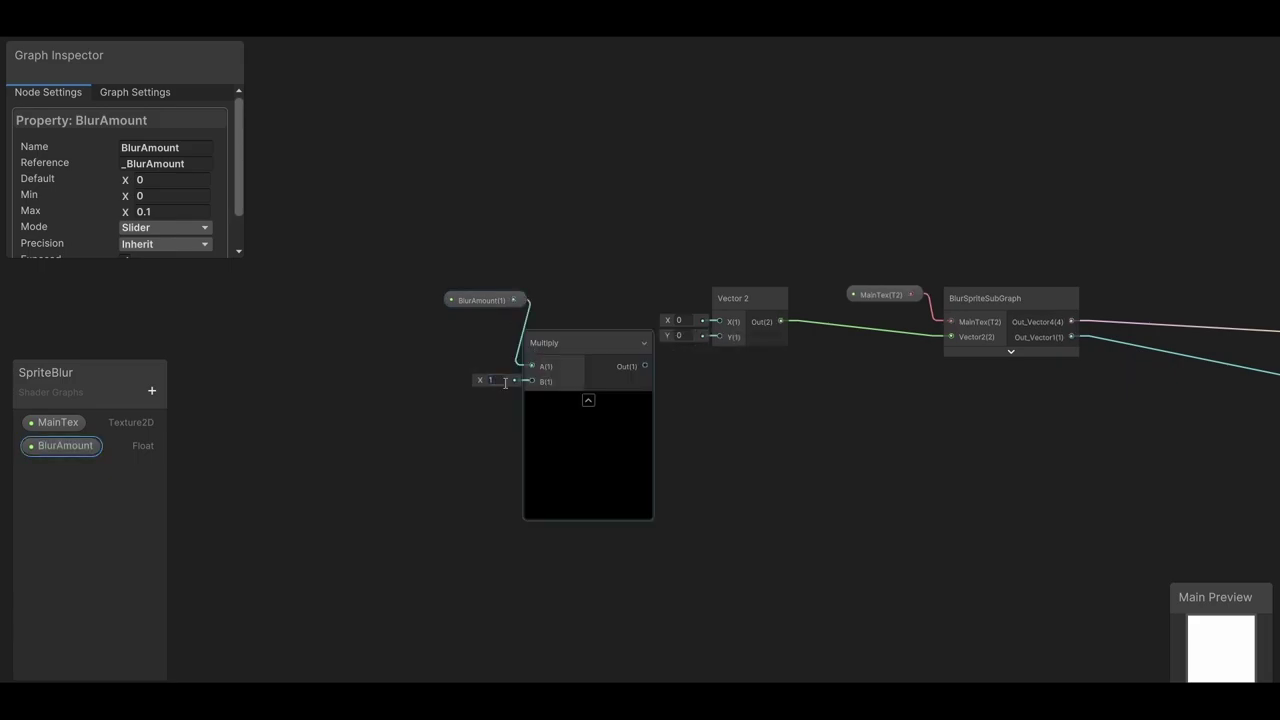
- Collapse the Multiply preview, align the node beside Vector 2 and connect its output to Vector 2's X input
{"action": "left_click", "coordinate": [588, 400]}
{"action": "left_click_drag", "start_coordinate": [485, 297], "coordinate": [463, 295]}
{"action": "left_click_drag", "start_coordinate": [560, 332], "coordinate": [719, 321], "text": "shift"}
{"action": "left_click", "coordinate": [550, 415]}
{"action": "middle_click_drag", "start_coordinate": [970, 408], "coordinate": [940, 351]}
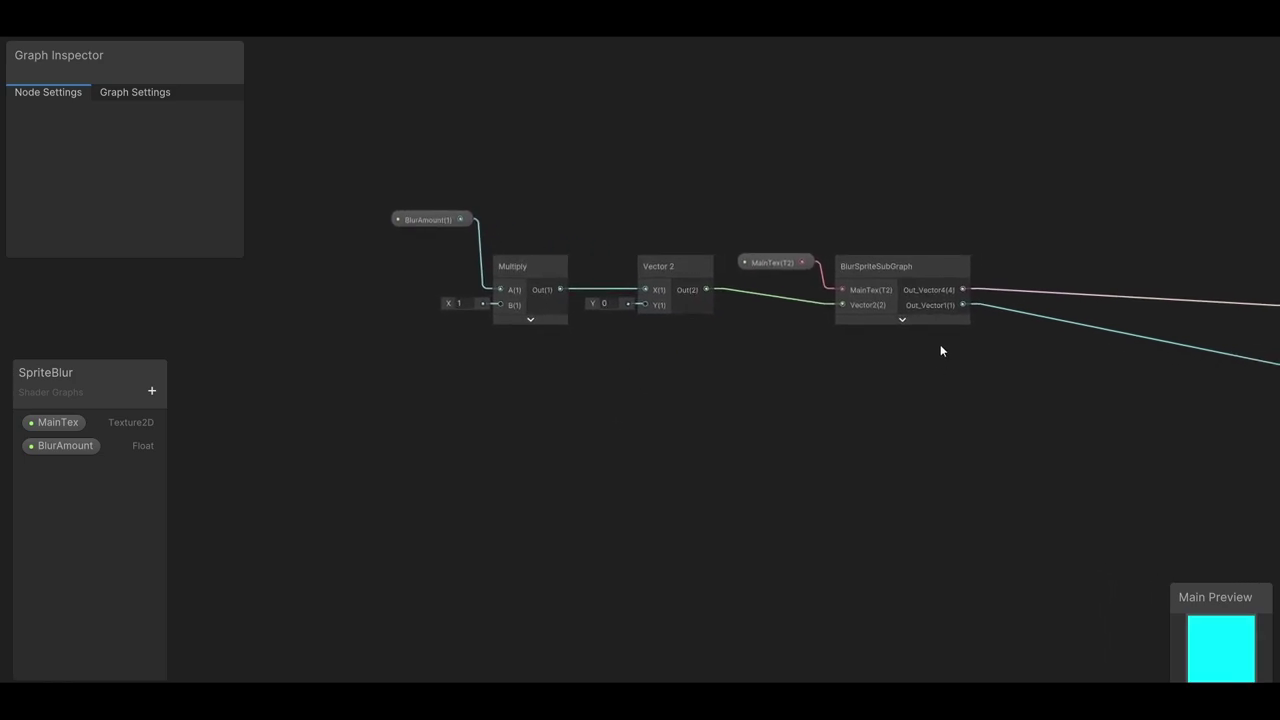
- Duplicate the whole BlurAmount, Multiply, Vector 2, MainTex and BlurSpriteSubGraph chain twice and stack the copies below the original
{"action": "left_click_drag", "start_coordinate": [368, 202], "coordinate": [900, 415]}
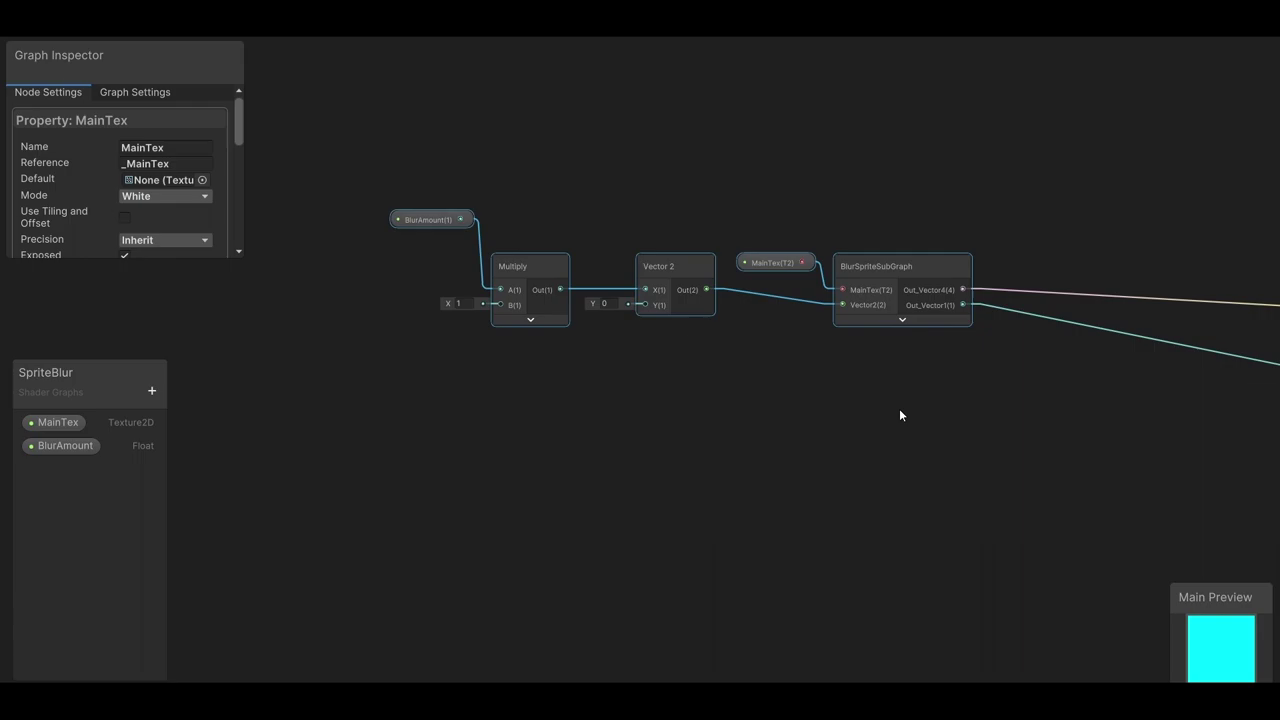
{"action": "key", "text": "ctrl+d"}
{"action": "left_click_drag", "start_coordinate": [1175, 437], "coordinate": [896, 415]}
{"action": "key", "text": "ctrl+d"}
{"action": "left_click_drag", "start_coordinate": [1142, 439], "coordinate": [880, 538]}
{"action": "middle_click_drag", "start_coordinate": [880, 538], "coordinate": [880, 352]}
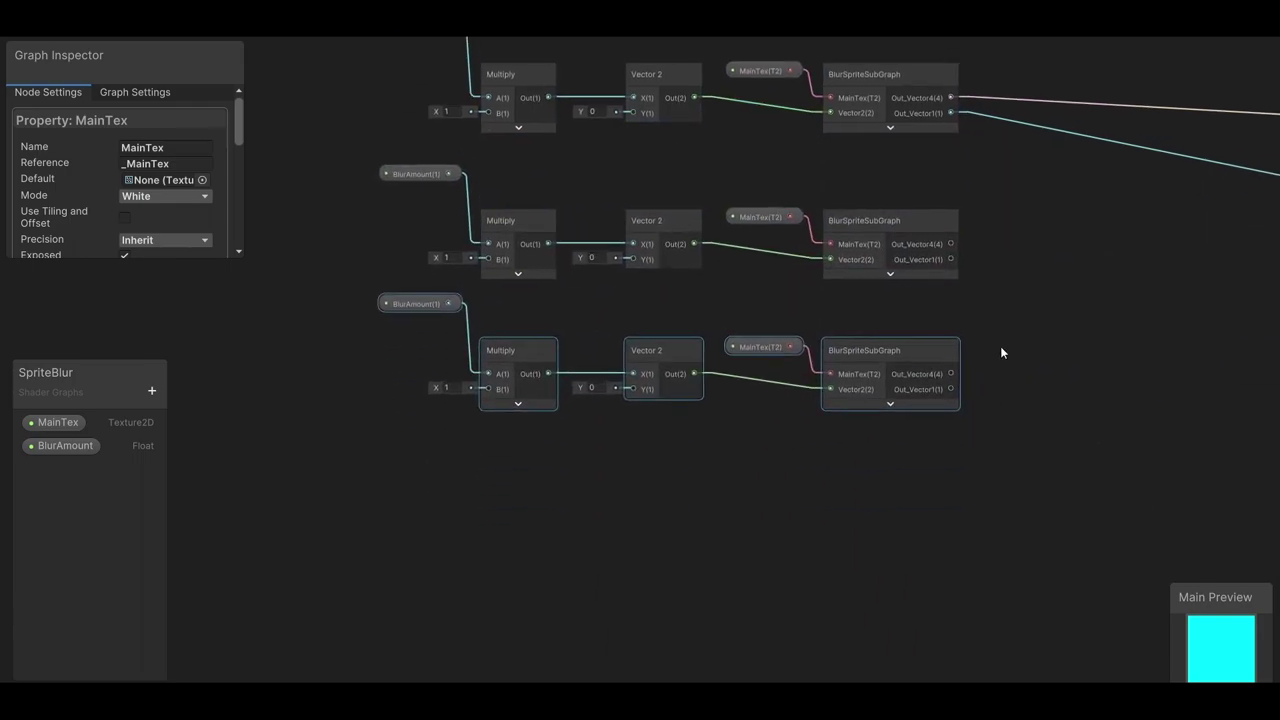
- Duplicate the BlurAmount, Multiply, Vector 2, MainTex and BlurSpriteSubGraph chain two more times and stack the copies below the existing rows
{"action": "key", "text": "ctrl+d"}
{"action": "left_click_drag", "start_coordinate": [1270, 378], "coordinate": [846, 495]}
{"action": "key", "text": "ctrl+d"}
{"action": "left_click_drag", "start_coordinate": [1090, 514], "coordinate": [846, 568]}
{"action": "middle_click_drag", "start_coordinate": [860, 420], "coordinate": [851, 597]}
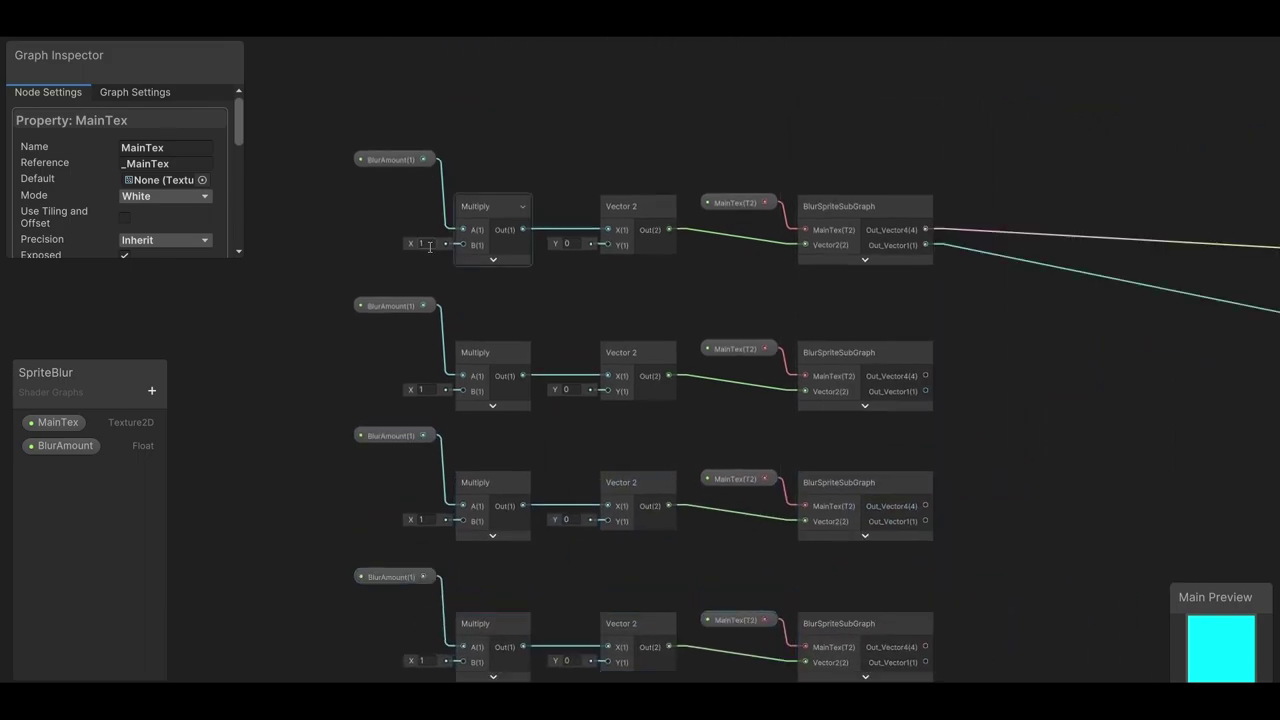
- Set the B input of the second row's Multiply node to -1
{"action": "left_click", "coordinate": [431, 390]}
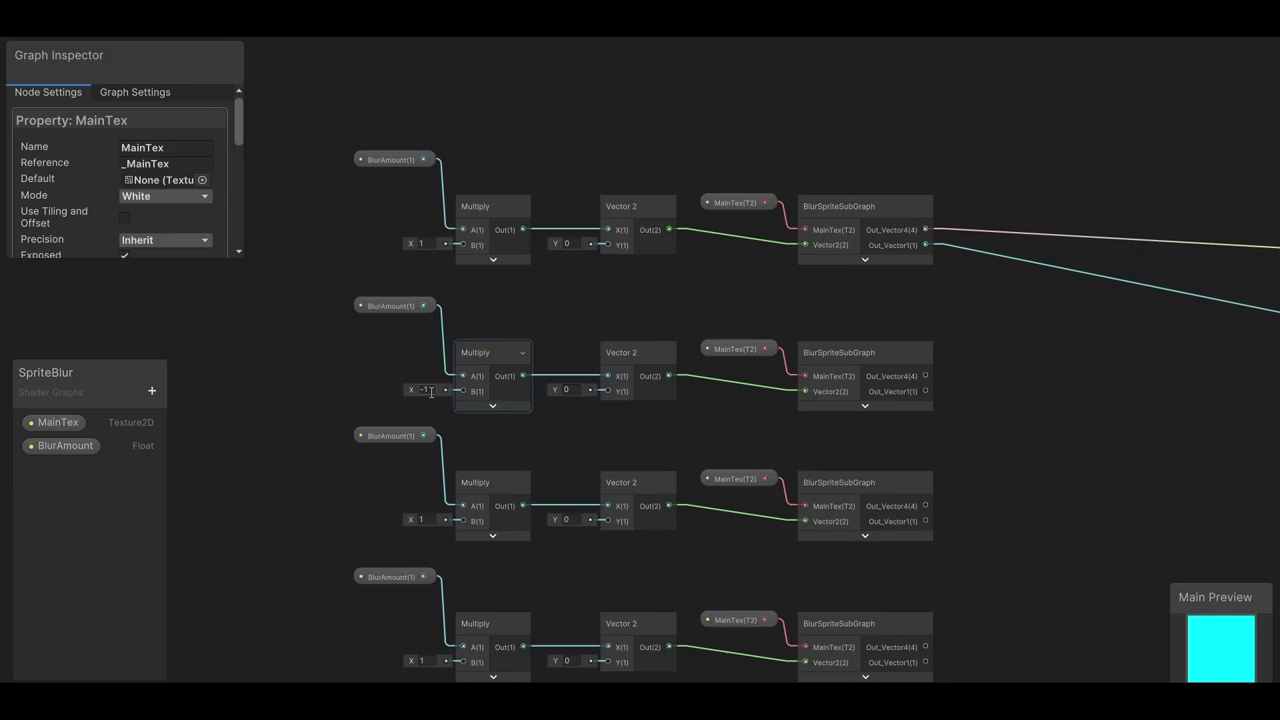
{"action": "type", "text": "-1"}
{"action": "middle_click_drag", "start_coordinate": [937, 512], "coordinate": [880, 442]}
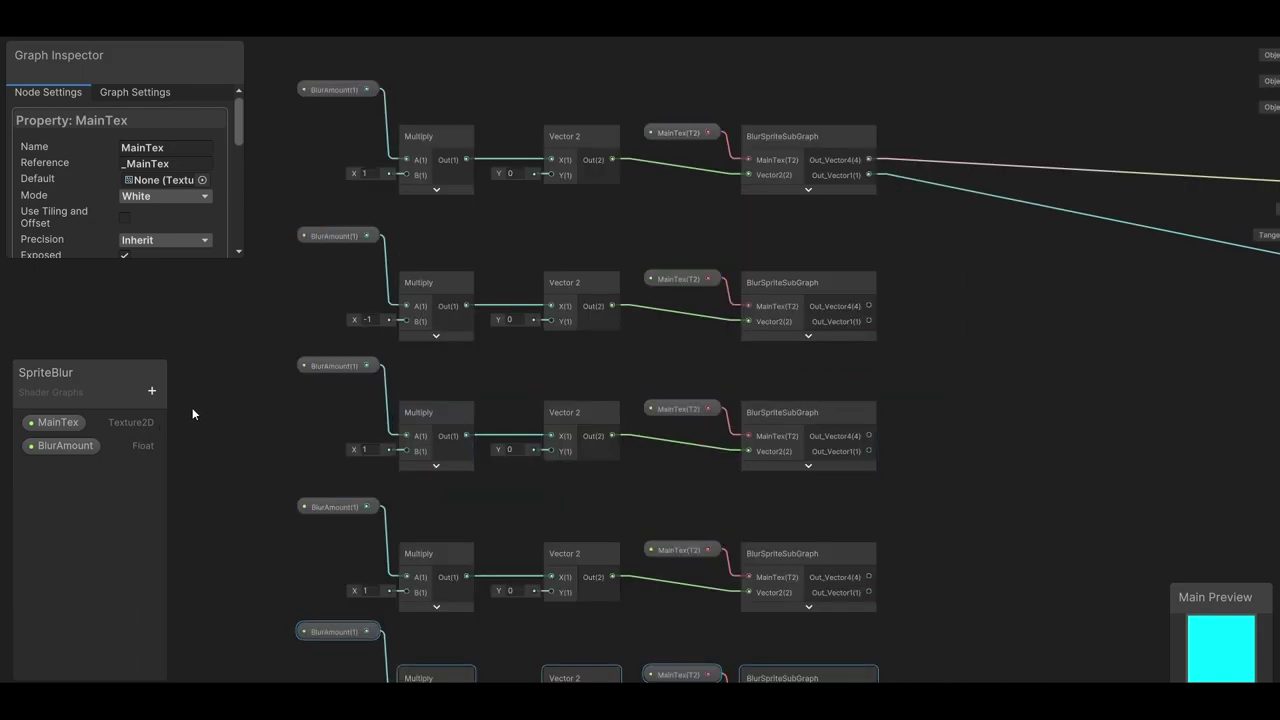
- Delete the BlurAmount, Multiply and Vector 2 nodes from the third row
{"action": "left_click", "coordinate": [248, 376]}
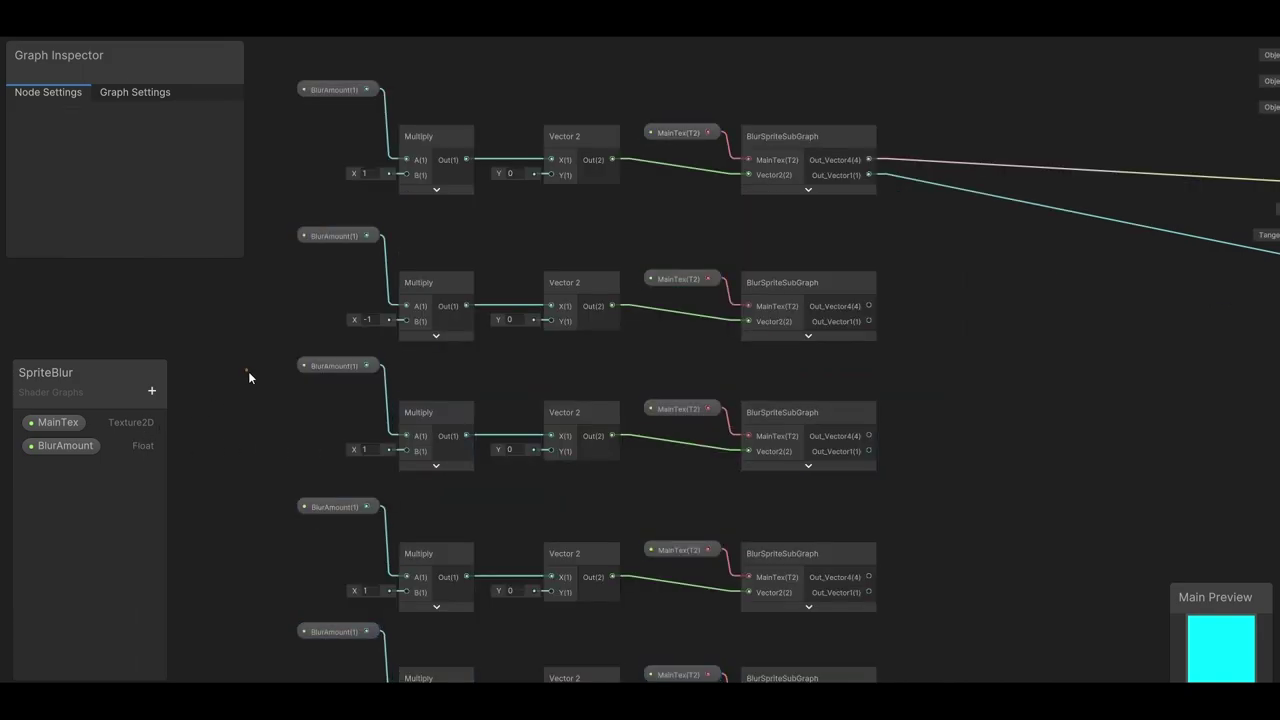
{"action": "left_click_drag", "start_coordinate": [328, 422], "coordinate": [585, 473]}
{"action": "key", "text": "Delete"}
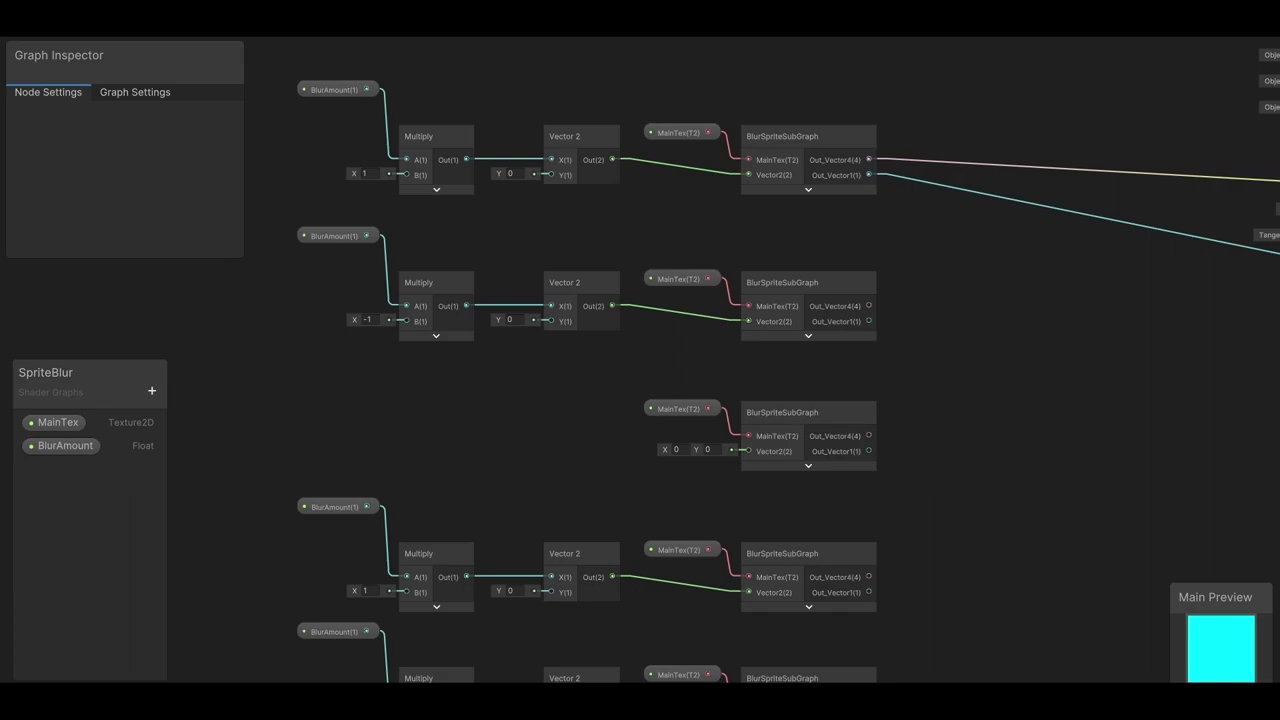
- Reroute the fourth row's Multiply output from Vector 2's X input to its Y input
{"action": "middle_click_drag", "start_coordinate": [842, 417], "coordinate": [930, 246]}
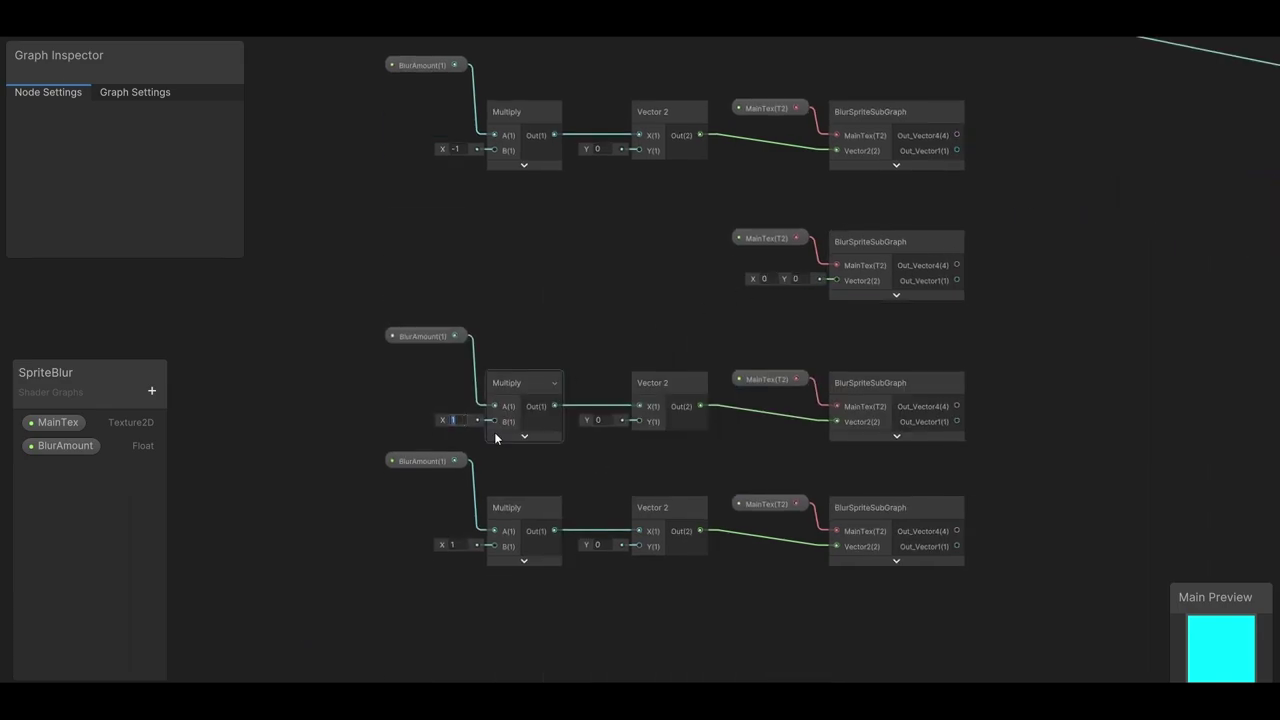
{"action": "left_click", "coordinate": [604, 404]}
{"action": "left_click_drag", "start_coordinate": [604, 403], "coordinate": [638, 421]}
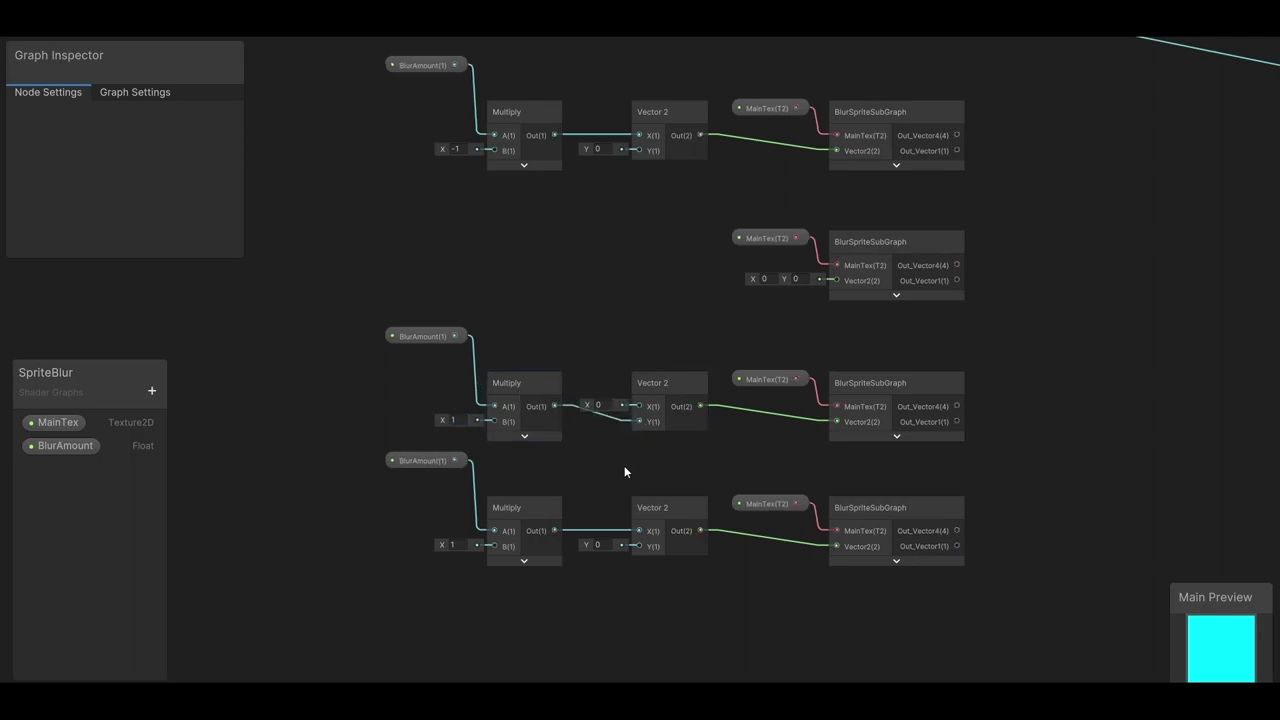
- Set the fifth row's Multiply B input to -1 and reroute its output from Vector 2's X input to Y
{"action": "left_click", "coordinate": [453, 545]}
{"action": "left_click_drag", "start_coordinate": [577, 492], "coordinate": [601, 584]}
{"action": "key", "text": "Delete"}
{"action": "left_click_drag", "start_coordinate": [555, 530], "coordinate": [560, 534]}
{"action": "left_click_drag", "start_coordinate": [636, 549], "coordinate": [638, 546]}
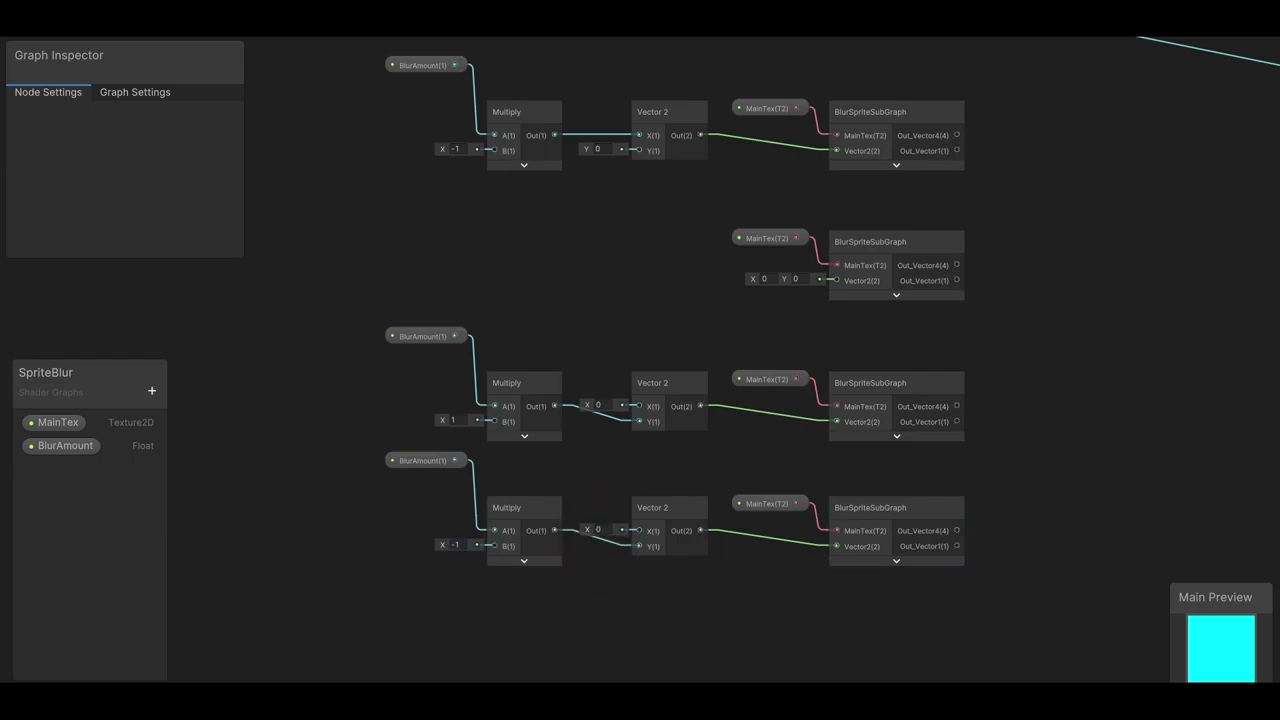
- Combine the Out_Vector4 outputs of the first two BlurSpriteSubGraph nodes in an Add node
{"action": "key", "text": "a"}
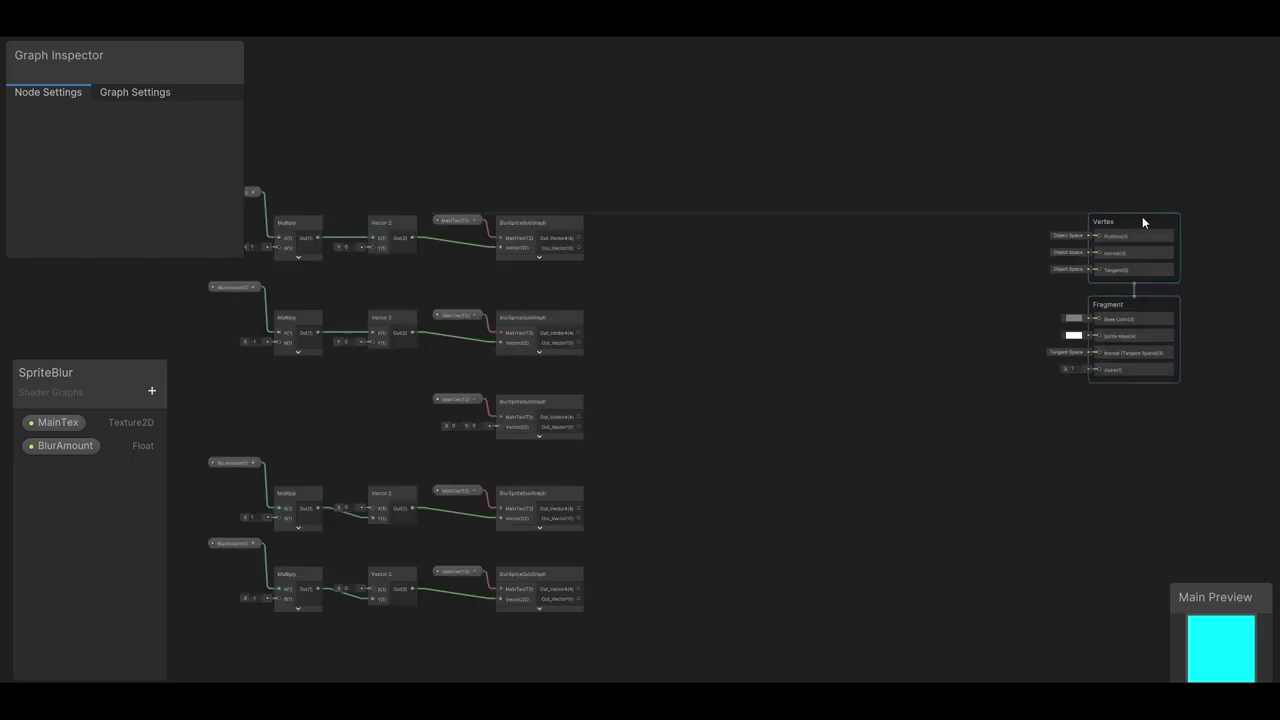
{"action": "scroll", "coordinate": [592, 225], "scroll_direction": "up", "scroll_amount": 5}
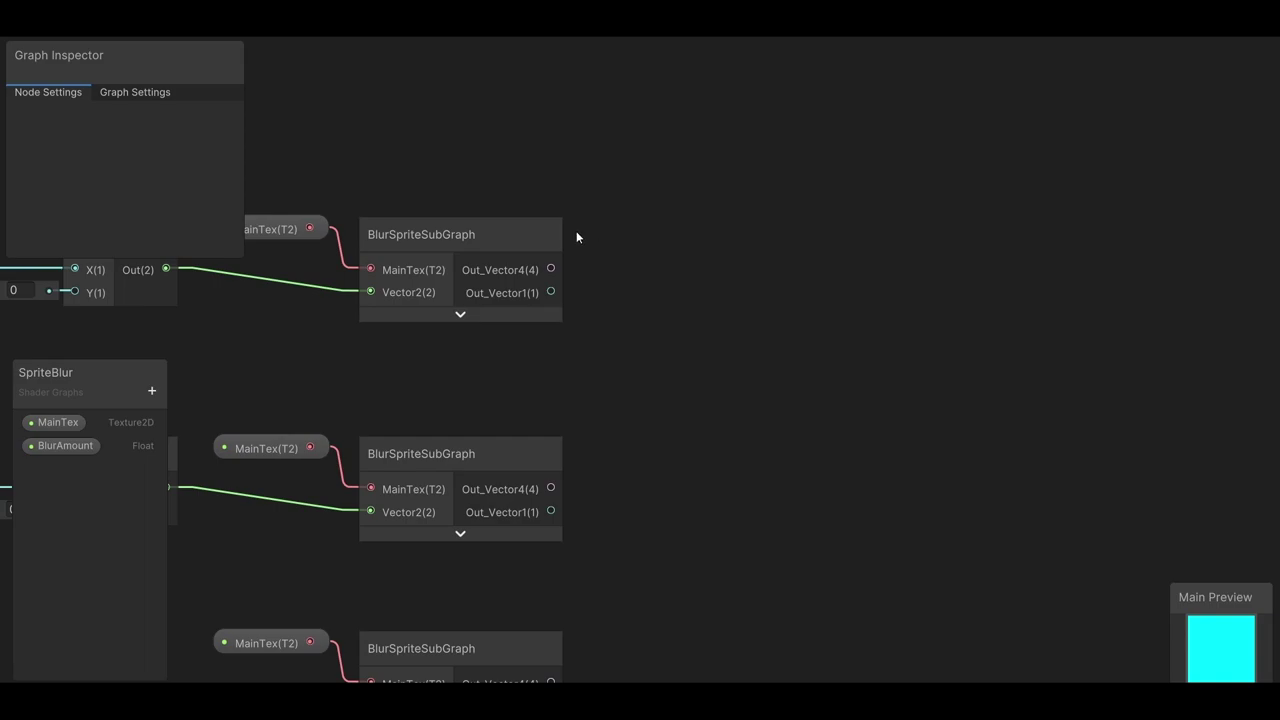
{"action": "left_click_drag", "start_coordinate": [550, 268], "coordinate": [699, 271]}
{"action": "double_click", "coordinate": [772, 335]}
- Duplicate the Add node and use the copy to add the third row's Out_Vector4 to the first sum
{"action": "key", "text": "ctrl+d"}
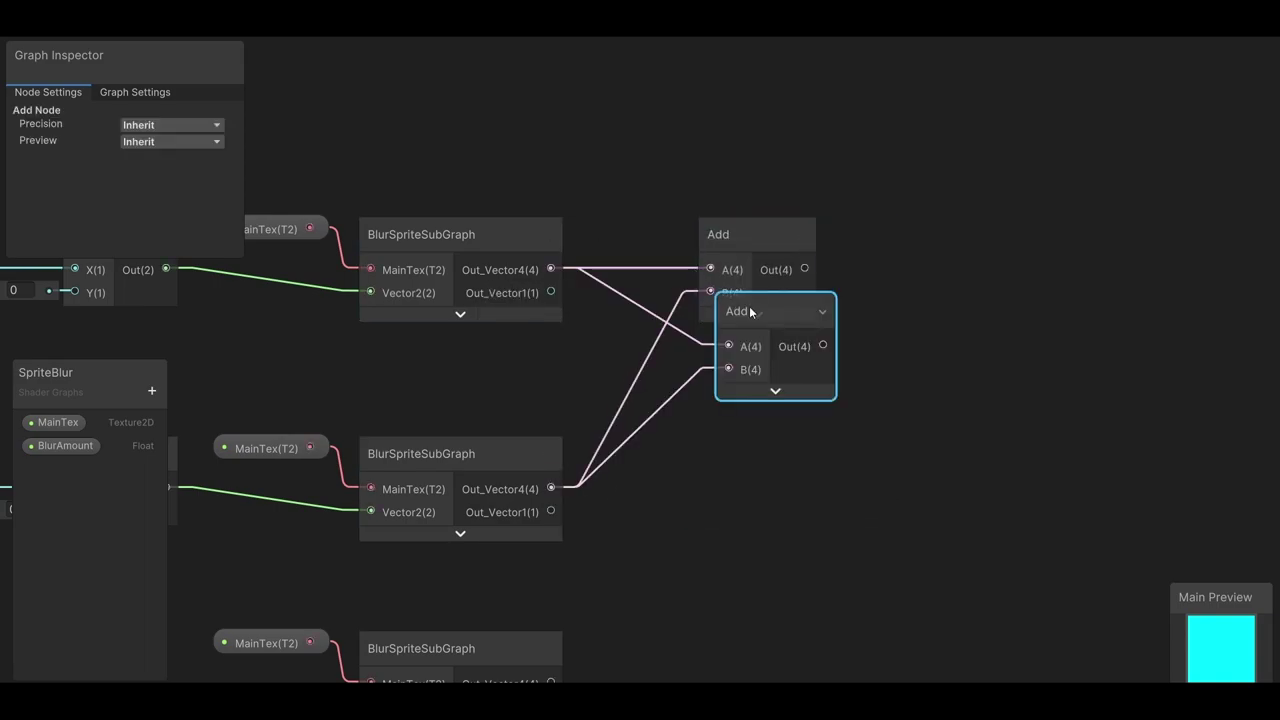
{"action": "left_click_drag", "start_coordinate": [750, 312], "coordinate": [965, 236]}
{"action": "middle_click_drag", "start_coordinate": [936, 428], "coordinate": [820, 366]}
{"action": "left_click_drag", "start_coordinate": [688, 206], "coordinate": [827, 206]}
{"action": "left_click_drag", "start_coordinate": [435, 619], "coordinate": [827, 229]}
- Chain two more Add nodes that bring in the Out_Vector4 outputs of the fourth and fifth rows
{"action": "scroll", "coordinate": [560, 310], "scroll_direction": "down", "scroll_amount": 6}
{"action": "key", "text": "ctrl+d"}
{"action": "left_click_drag", "start_coordinate": [705, 262], "coordinate": [784, 263]}
{"action": "scroll", "coordinate": [763, 388], "scroll_direction": "up", "scroll_amount": 1}
{"action": "left_click", "coordinate": [805, 232]}
{"action": "left_click_drag", "start_coordinate": [469, 556], "coordinate": [894, 234]}
{"action": "key", "text": "ctrl+d"}
{"action": "left_click_drag", "start_coordinate": [470, 643], "coordinate": [897, 235]}
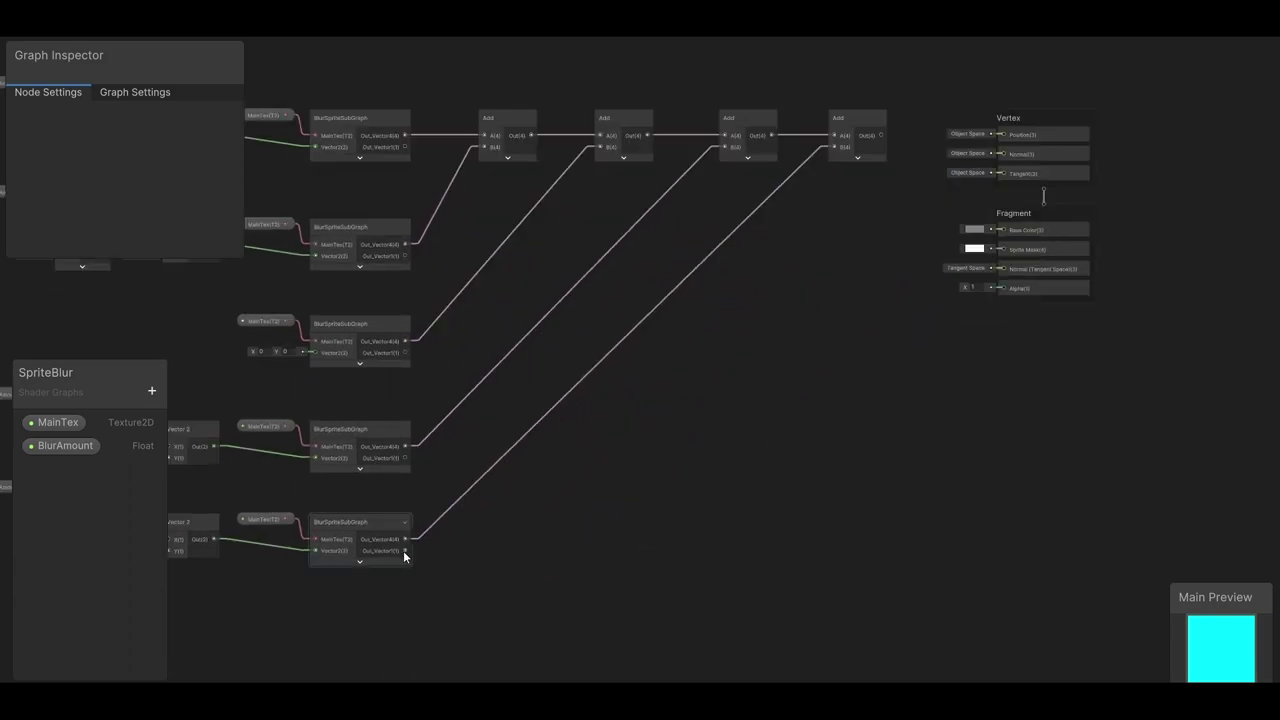
- Combine the Out_Vector1 outputs of the fifth and fourth BlurSpriteSubGraph nodes in a new Add node
{"action": "left_click_drag", "start_coordinate": [405, 556], "coordinate": [461, 549]}
{"action": "left_click", "coordinate": [508, 600]}
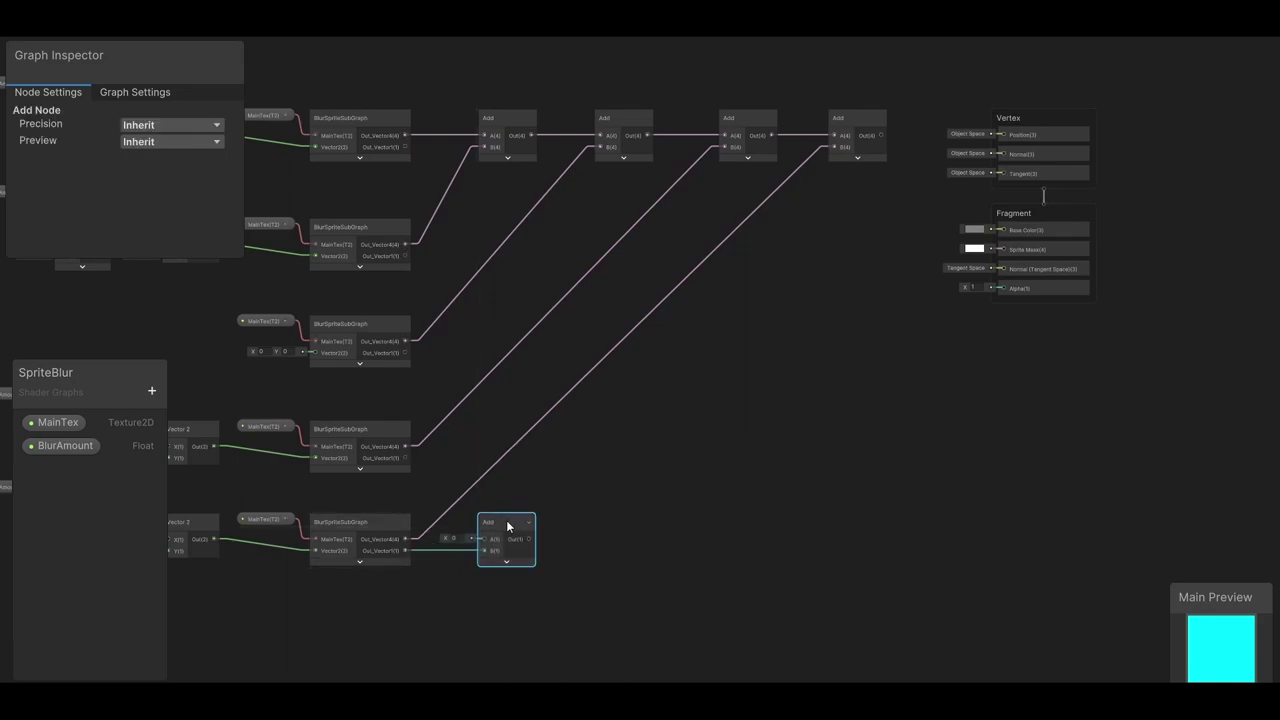
{"action": "left_click_drag", "start_coordinate": [405, 458], "coordinate": [628, 521]}
- Duplicate the lower Add node and use the copy to add the third row's Out_Vector1 to the alpha sum
{"action": "key", "text": "ctrl+d"}
{"action": "left_click_drag", "start_coordinate": [562, 500], "coordinate": [585, 612]}
{"action": "key", "text": "Delete"}
{"action": "left_click_drag", "start_coordinate": [529, 539], "coordinate": [603, 550]}
{"action": "left_click_drag", "start_coordinate": [405, 352], "coordinate": [600, 539]}
- Chain two more Add nodes that bring the second and first rows' Out_Vector1 outputs into the alpha sum
{"action": "key", "text": "ctrl+d"}
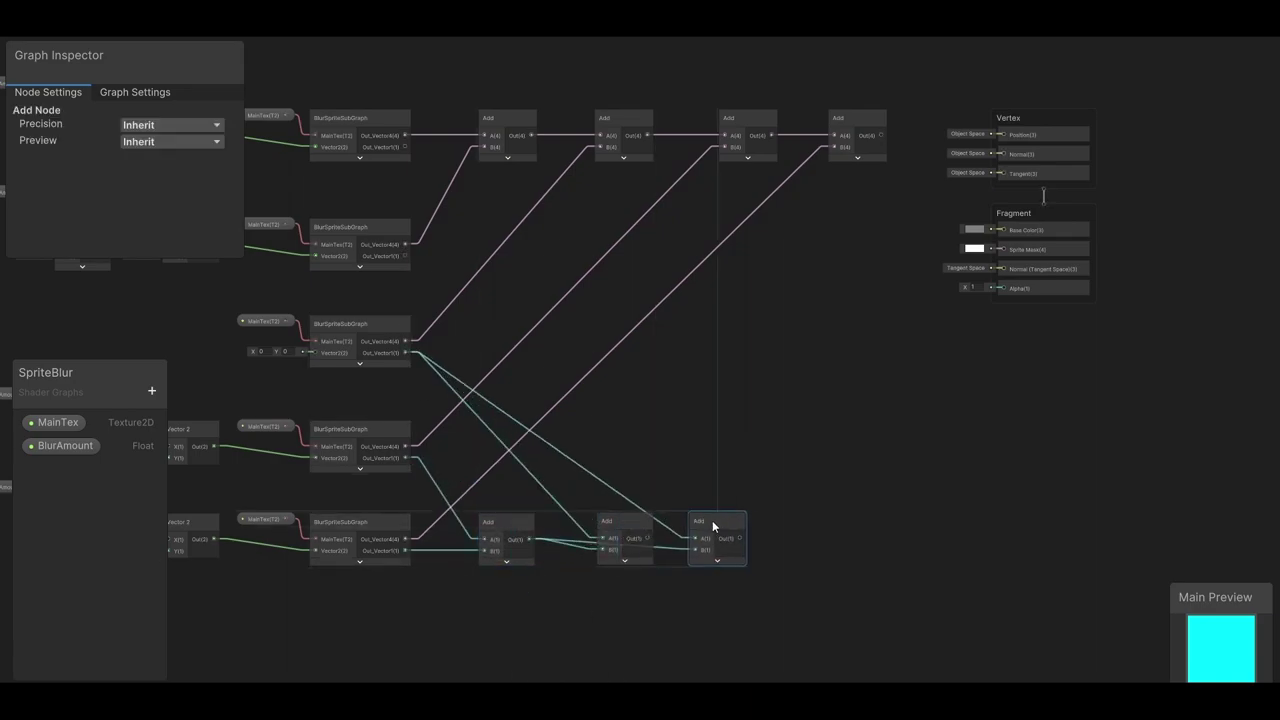
{"action": "left_click_drag", "start_coordinate": [712, 520], "coordinate": [743, 522]}
{"action": "left_click_drag", "start_coordinate": [648, 538], "coordinate": [720, 552]}
{"action": "left_click", "coordinate": [743, 523]}
{"action": "left_click_drag", "start_coordinate": [405, 256], "coordinate": [852, 523]}
{"action": "key", "text": "ctrl+d"}
{"action": "left_click_drag", "start_coordinate": [770, 539], "coordinate": [834, 550]}
{"action": "left_click_drag", "start_coordinate": [405, 147], "coordinate": [832, 541]}
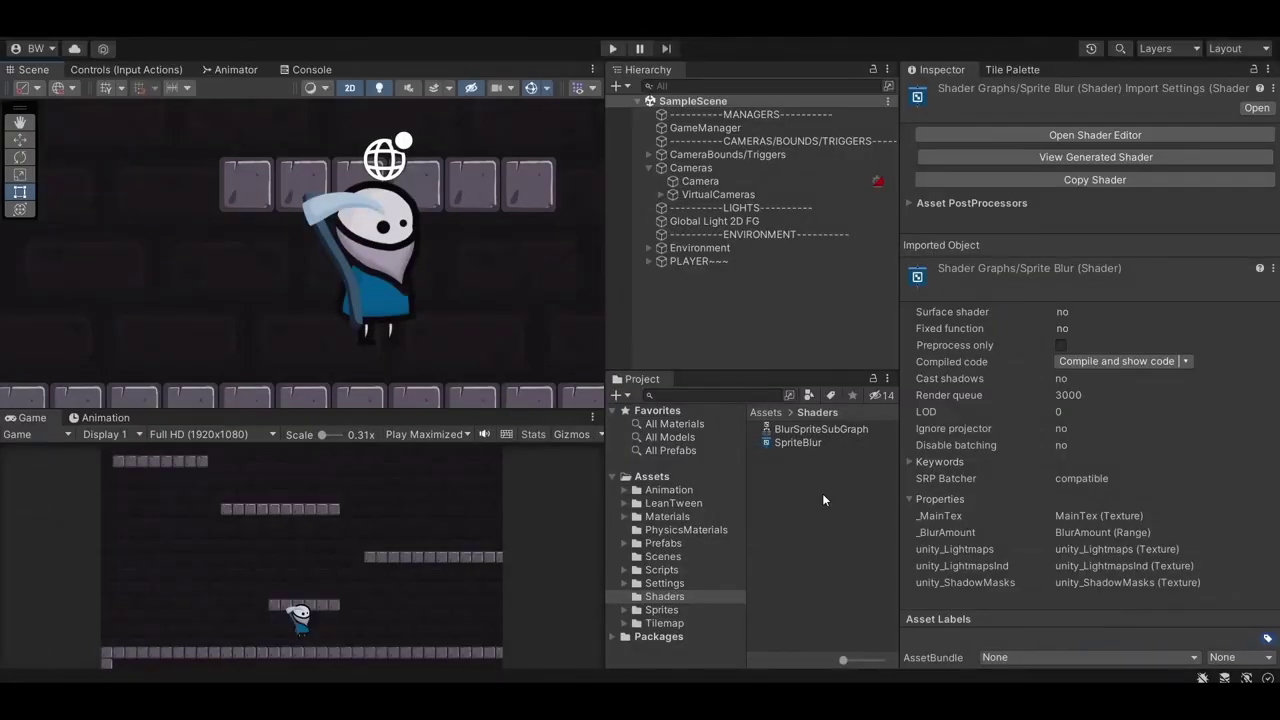
- Create a material from the SpriteBlur shader and name it SpriteBlurMAT
{"action": "right_click", "coordinate": [797, 443]}
{"action": "mouse_move", "coordinate": [835, 72]}
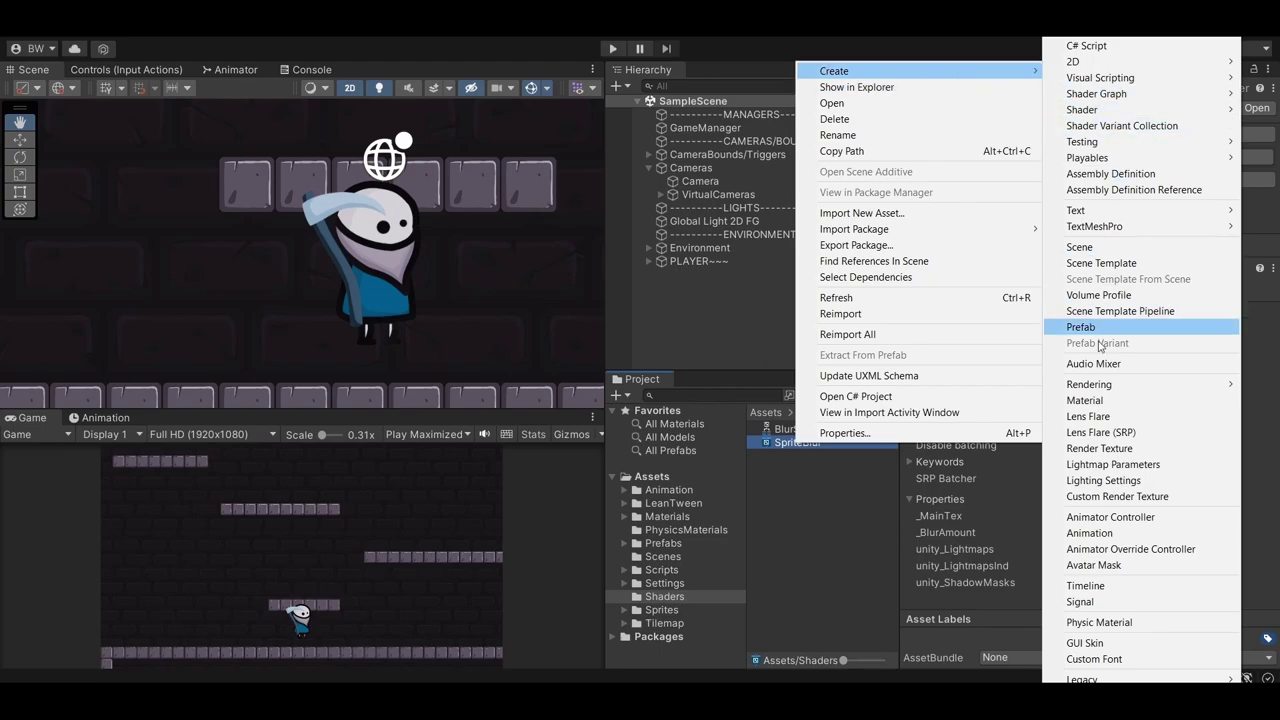
{"action": "left_click", "coordinate": [1094, 400]}
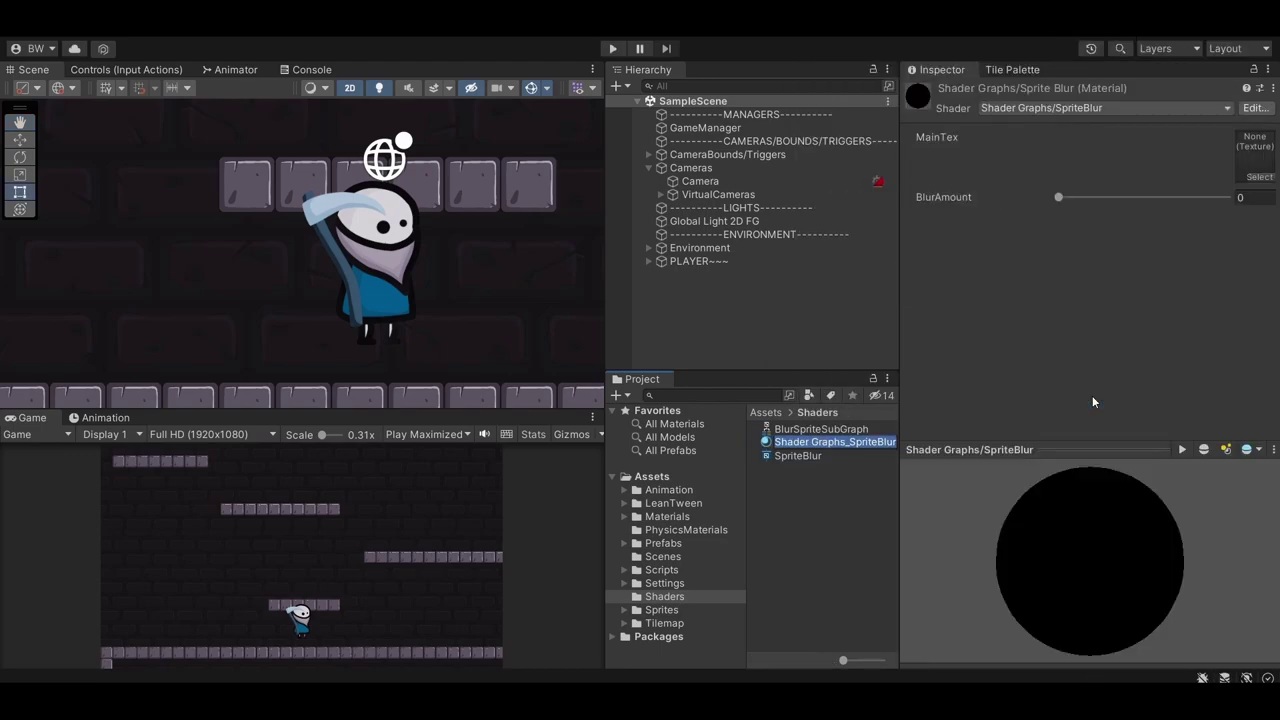
{"action": "type", "text": "SpriteBlurMAT"}
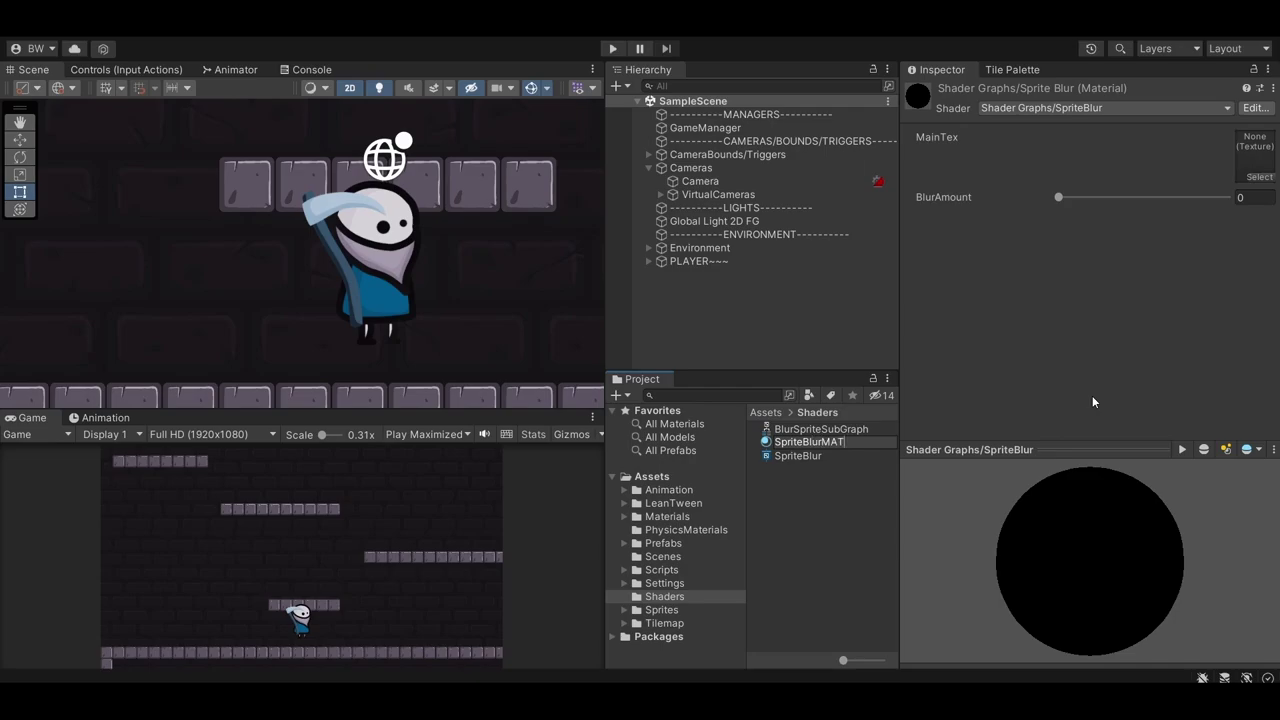
{"action": "key", "text": "Return"}
- Assign SpriteBlurMAT to the player's Body, Head, Scythe, Right Leg and Left Leg sprite renderers
{"action": "left_click", "coordinate": [648, 261]}
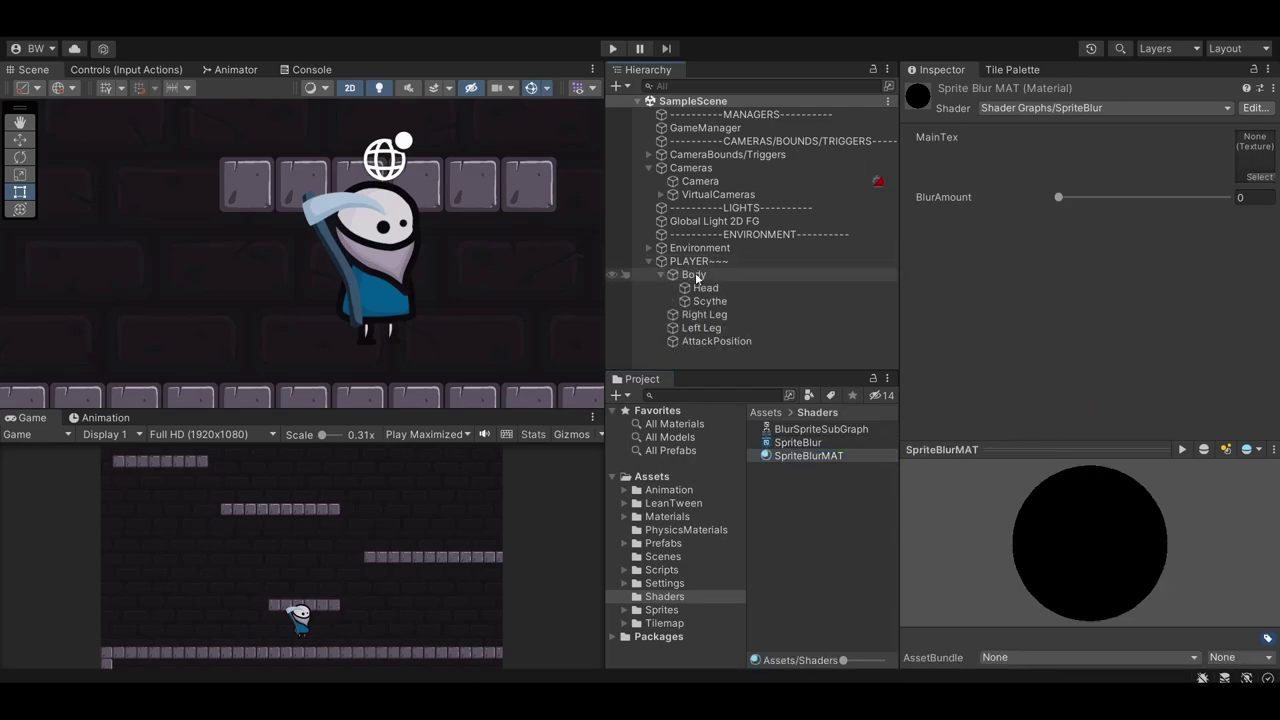
{"action": "left_click", "coordinate": [694, 274]}
{"action": "left_click_drag", "start_coordinate": [808, 455], "coordinate": [1110, 335]}
{"action": "left_click", "coordinate": [705, 288]}
{"action": "left_click", "coordinate": [709, 301]}
{"action": "left_click", "coordinate": [704, 314]}
{"action": "left_click", "coordinate": [701, 328]}
{"action": "left_click_drag", "start_coordinate": [808, 455], "coordinate": [1110, 335]}
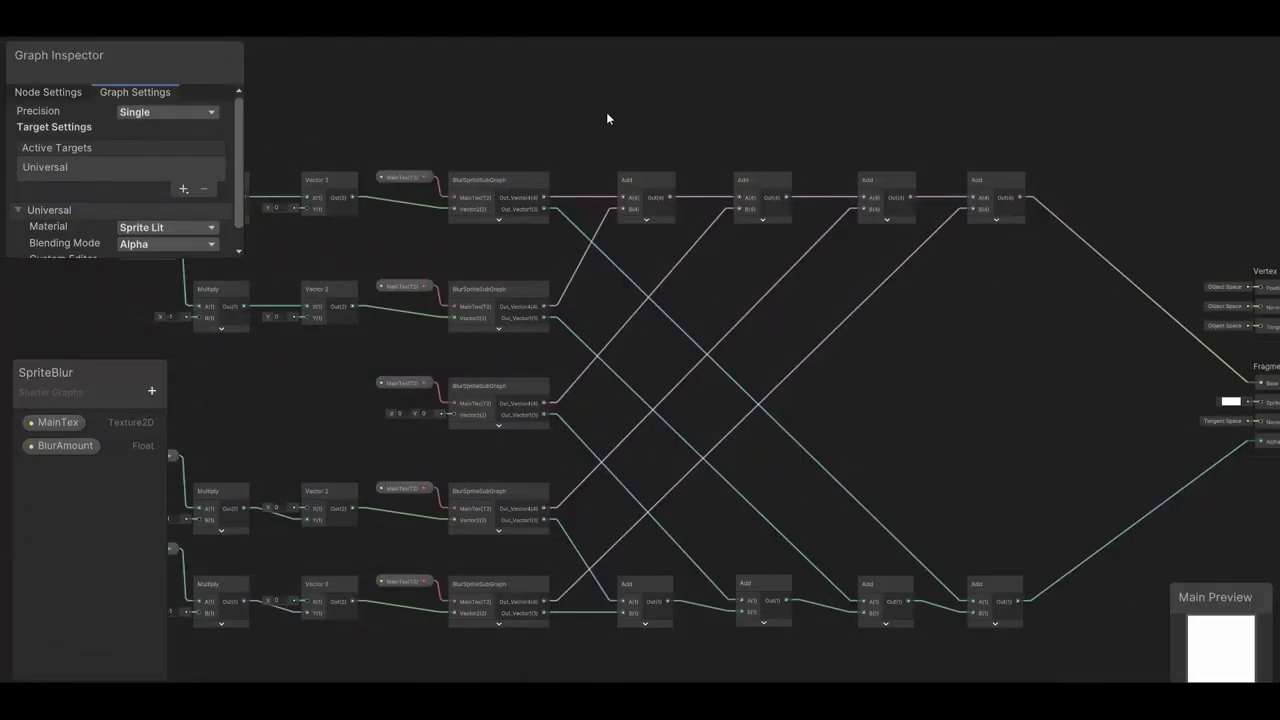
- Disconnect the final colour and alpha Add nodes from the Fragment's Base Color and Alpha inputs in the SpriteBlur graph
{"action": "left_click_drag", "start_coordinate": [608, 112], "coordinate": [1014, 658]}
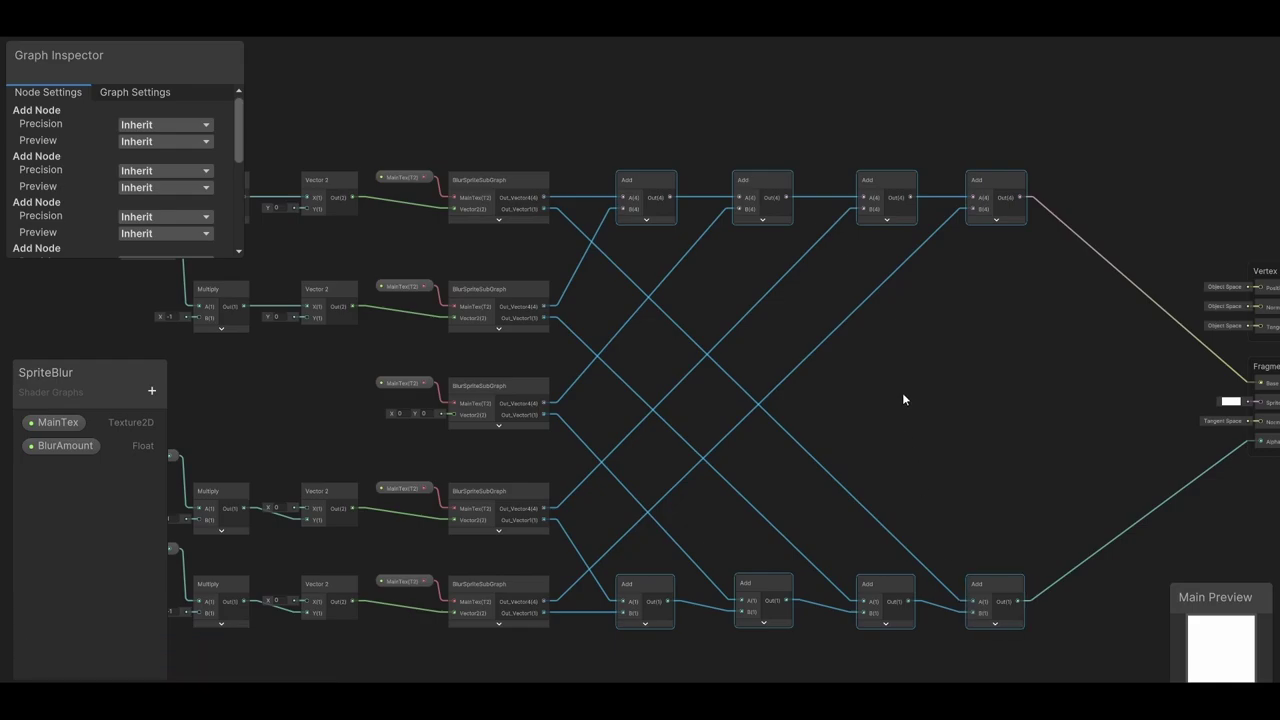
{"action": "left_click", "coordinate": [947, 378]}
{"action": "middle_click_drag", "start_coordinate": [947, 378], "coordinate": [722, 373]}
{"action": "left_click_drag", "start_coordinate": [766, 172], "coordinate": [874, 609]}
{"action": "key", "text": "Delete"}
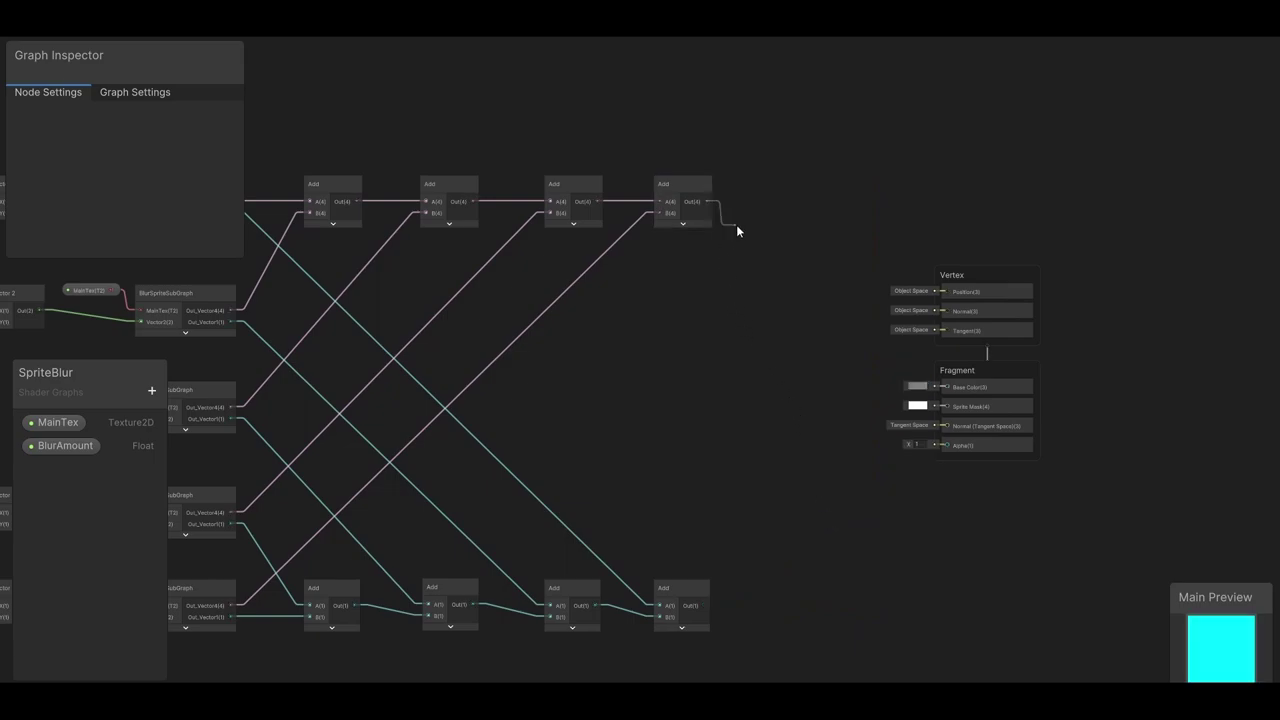
- Feed the last colour Add node's output into the A input of a new Divide node
{"action": "left_click_drag", "start_coordinate": [769, 262], "coordinate": [783, 174]}
{"action": "type", "text": "div"}
{"action": "key", "text": "Return"}
- Add a Float node with value 5, connect it to the Divide node's B input and place it beside that node
{"action": "left_click", "coordinate": [656, 290]}
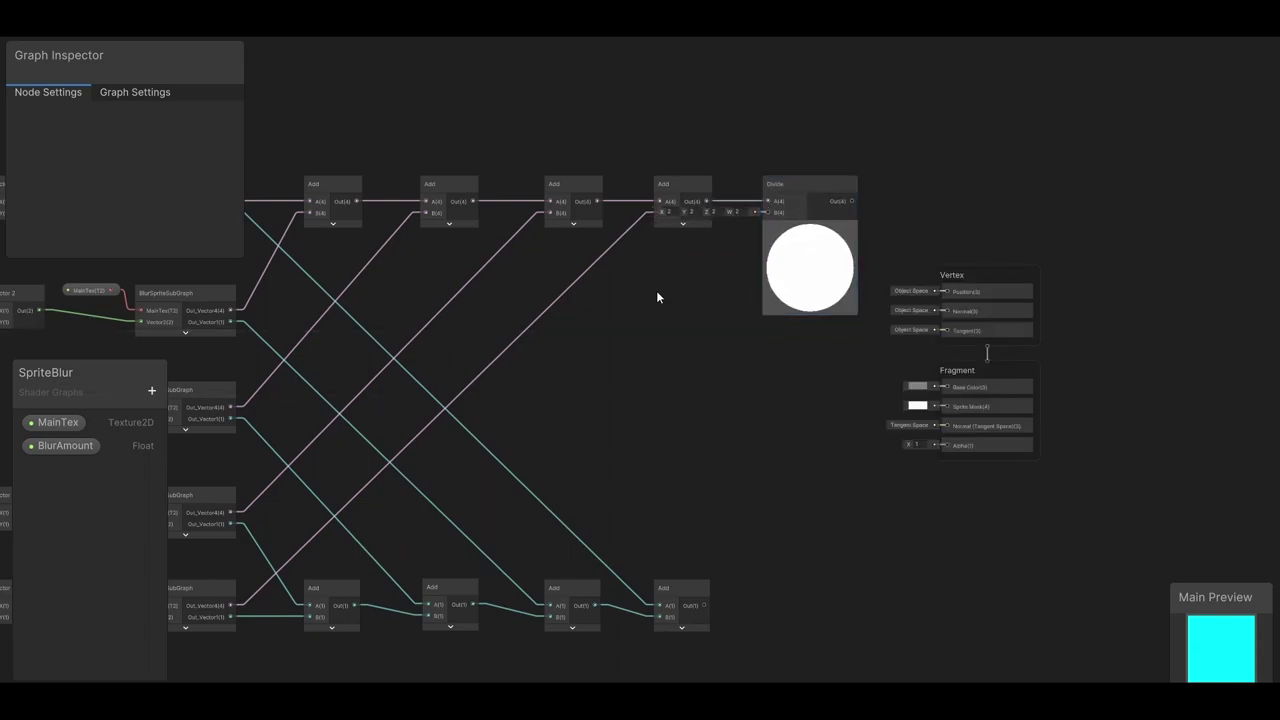
{"action": "key", "text": "space"}
{"action": "type", "text": "float"}
{"action": "key", "text": "Return"}
{"action": "scroll", "coordinate": [645, 336], "scroll_direction": "up", "scroll_amount": 4}
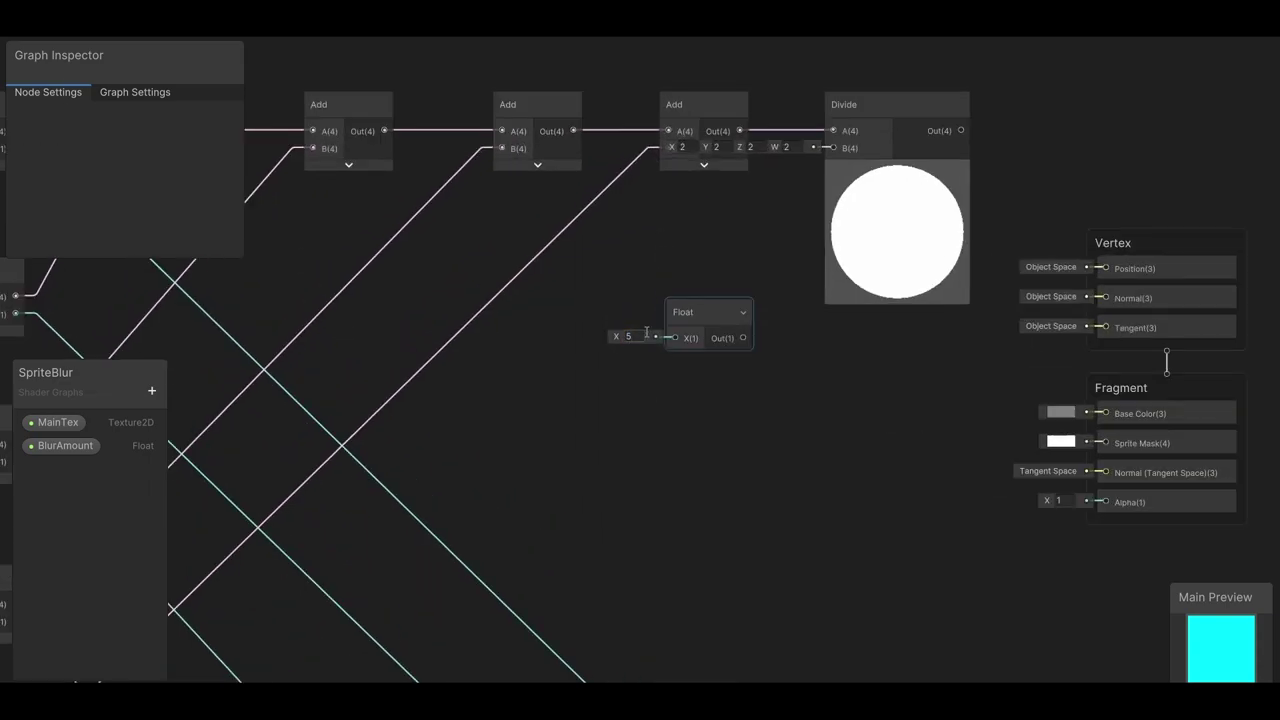
{"action": "left_click_drag", "start_coordinate": [743, 341], "coordinate": [832, 148]}
{"action": "left_click_drag", "start_coordinate": [723, 306], "coordinate": [723, 206]}
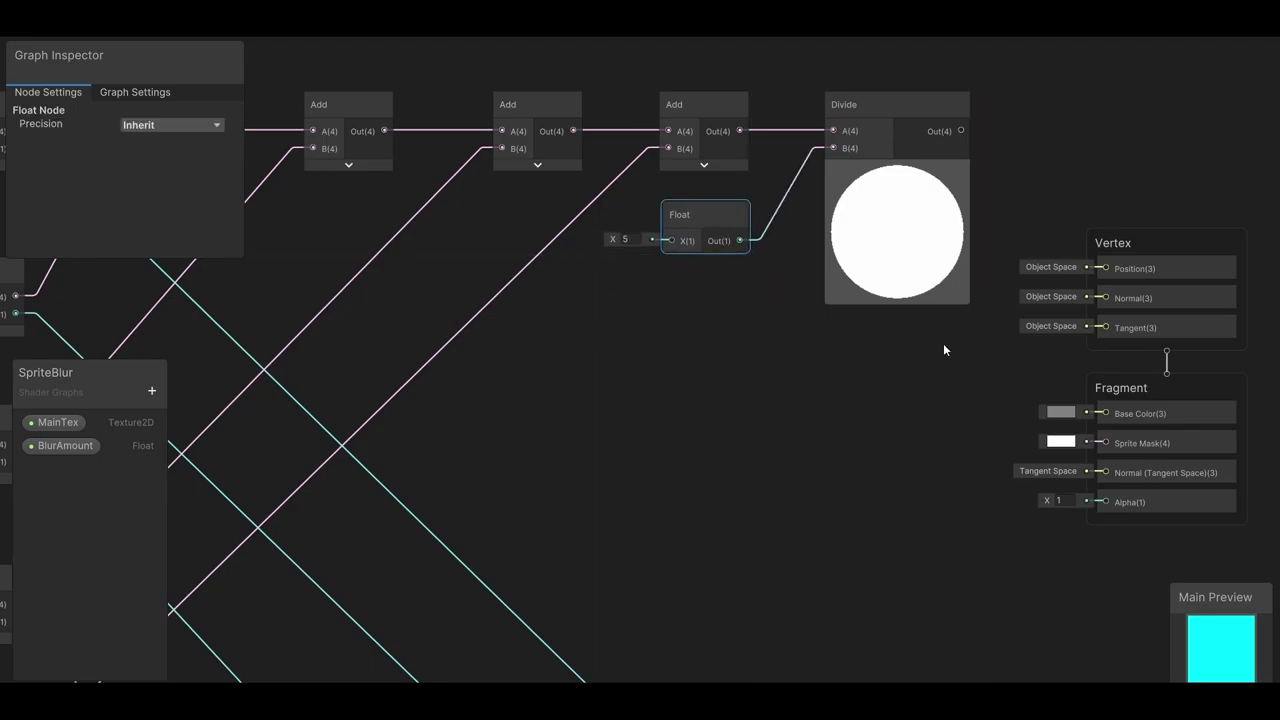
- Connect the Divide output to the Fragment's Base Color and collapse the Divide preview
{"action": "middle_click_drag", "start_coordinate": [982, 163], "coordinate": [885, 136]}
{"action": "left_click_drag", "start_coordinate": [863, 103], "coordinate": [1004, 386]}
{"action": "scroll", "coordinate": [812, 420], "scroll_direction": "down", "scroll_amount": 5}
{"action": "scroll", "coordinate": [815, 480], "scroll_direction": "up", "scroll_amount": 2}
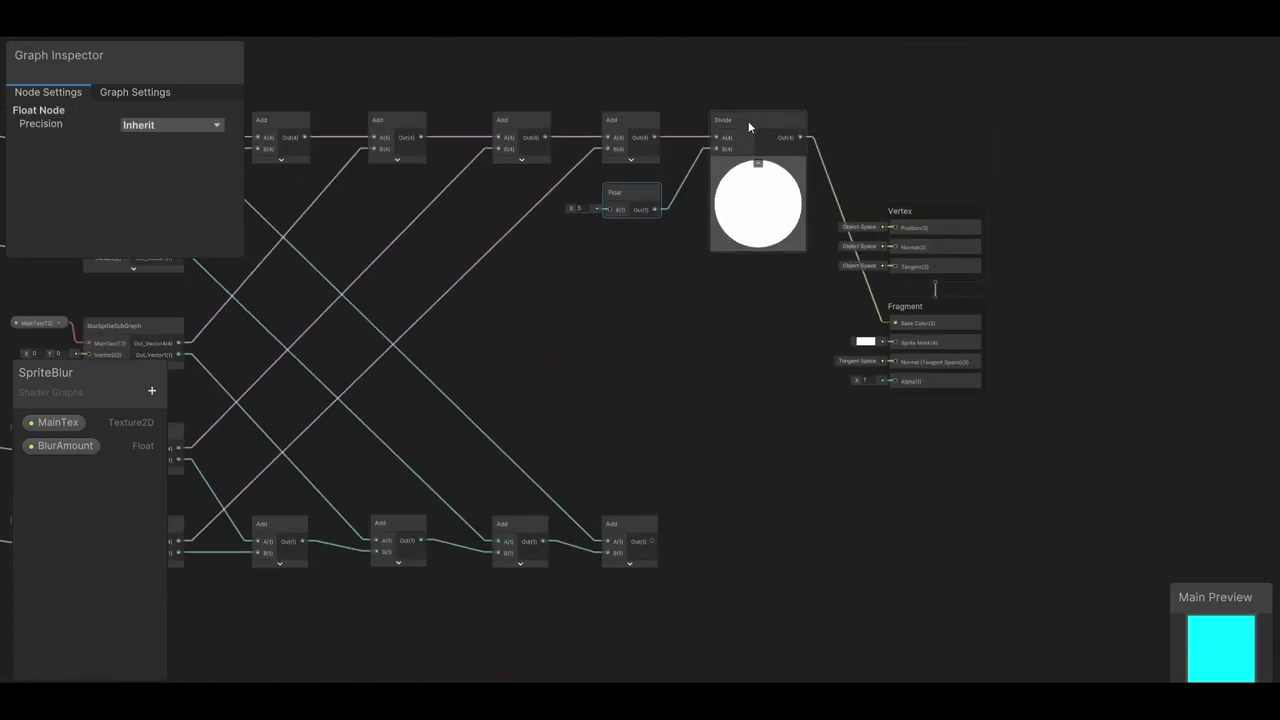
{"action": "left_click", "coordinate": [760, 160]}
- Feed the last alpha Add node's output into a new Divide node and collapse its preview
{"action": "middle_click_drag", "start_coordinate": [668, 536], "coordinate": [612, 436]}
{"action": "type", "text": "di"}
{"action": "left_click_drag", "start_coordinate": [595, 438], "coordinate": [683, 418]}
{"action": "key", "text": "Return"}
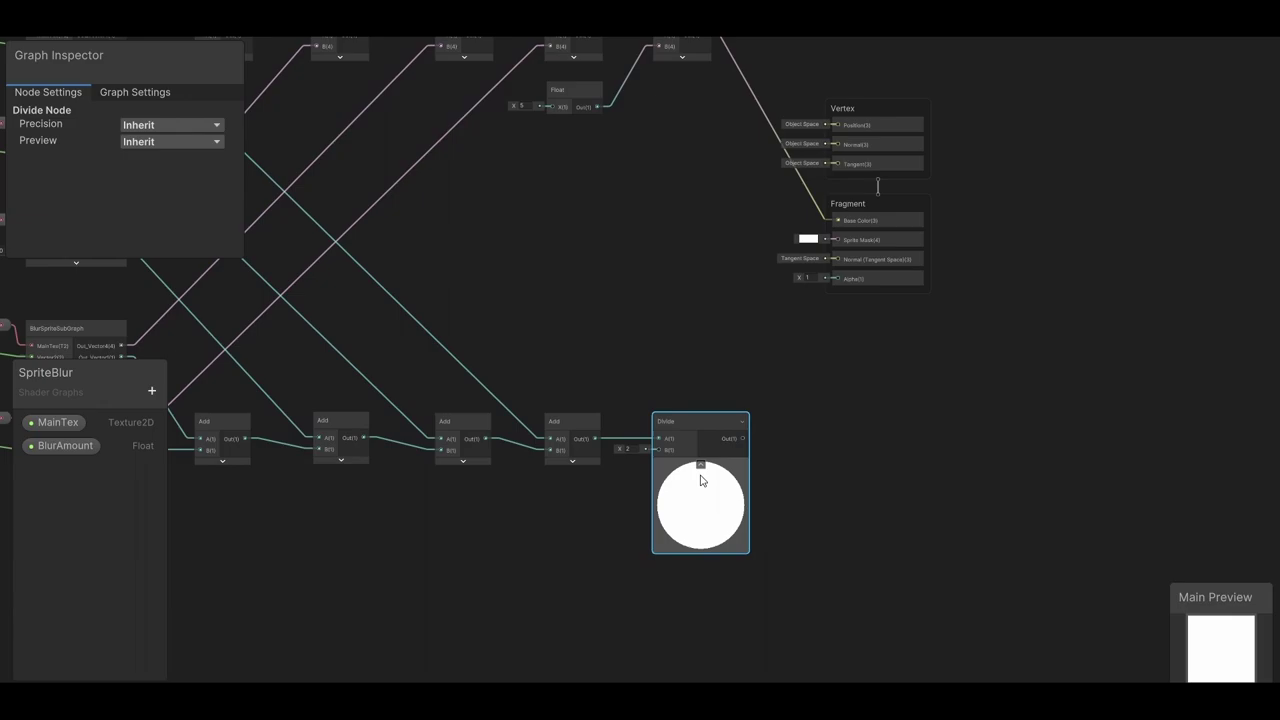
{"action": "left_click", "coordinate": [700, 470]}
- Add a Float node with value 5 as the divisor for the alpha chain's Divide node
{"action": "left_click", "coordinate": [620, 422]}
{"action": "key", "text": "space"}
{"action": "type", "text": "flo"}
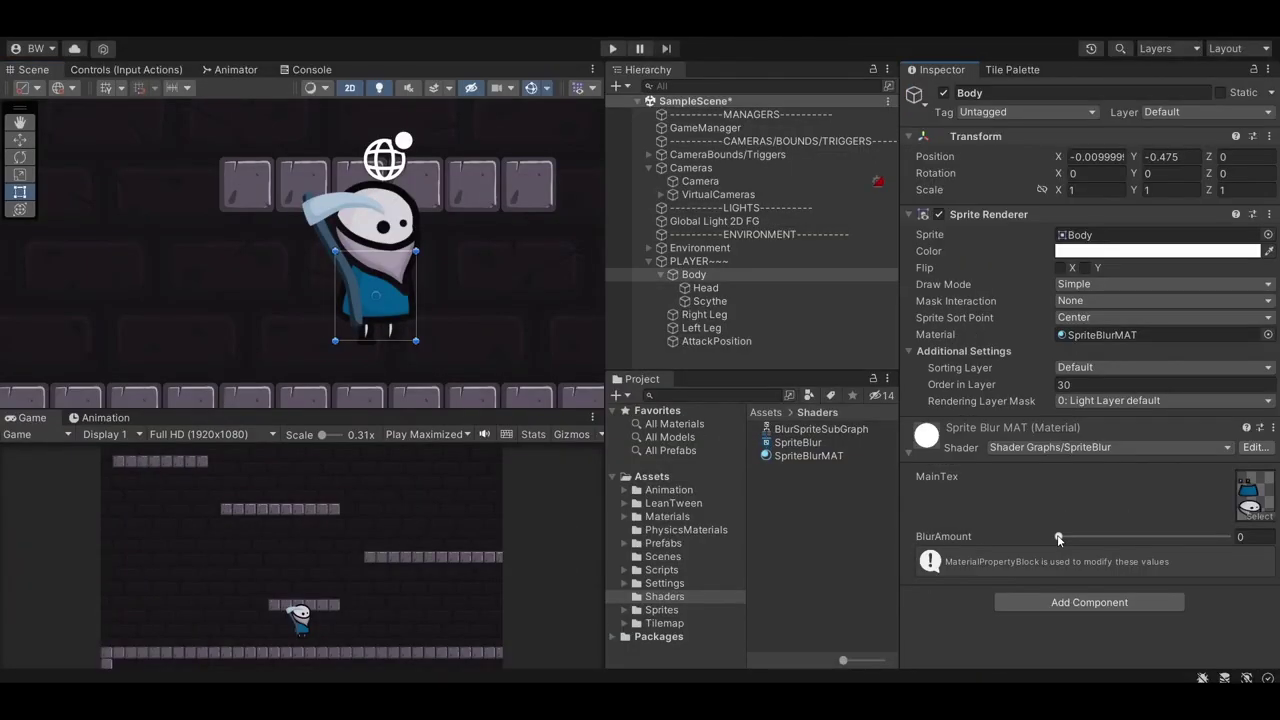
- Test the BlurAmount slider on the player's sprite material and return it to 0
{"action": "mouse_move", "coordinate": [1056, 537]}
{"action": "left_mouse_down"}
{"action": "mouse_move", "coordinate": [1120, 541]}
{"action": "mouse_move", "coordinate": [1073, 553]}
{"action": "left_mouse_up"}
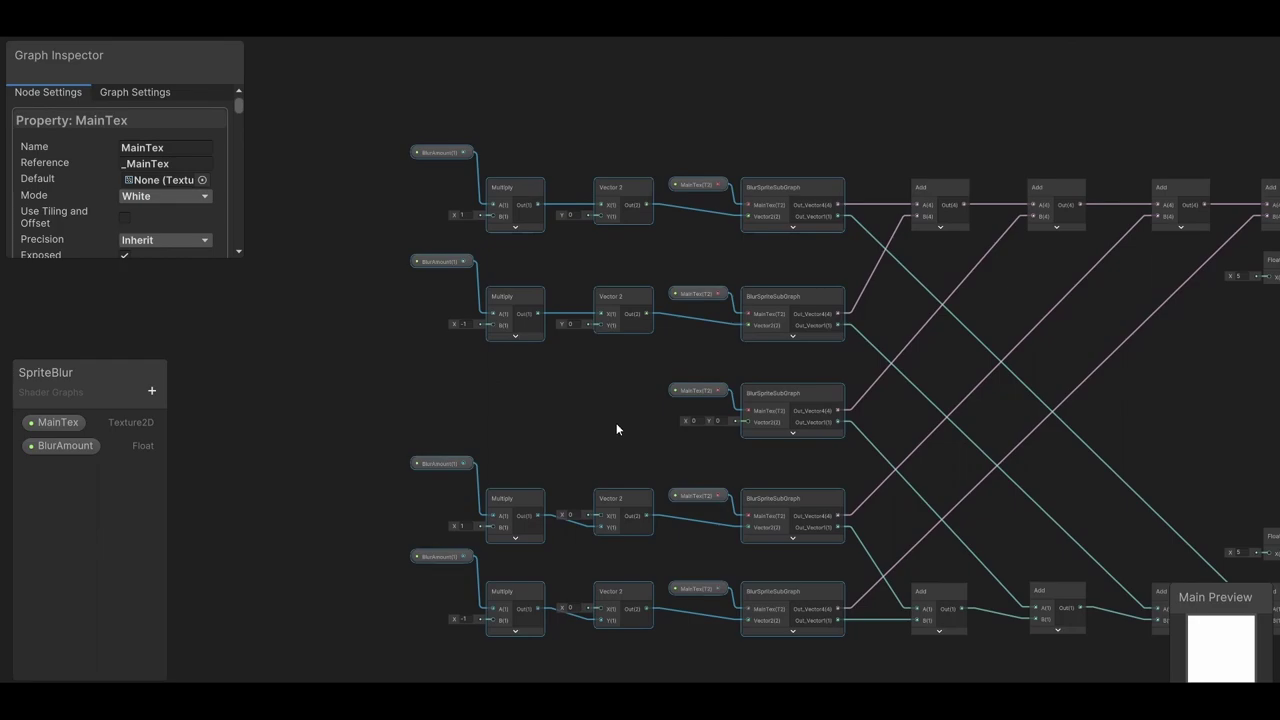
{"action": "left_click", "coordinate": [436, 212]}
{"action": "scroll", "coordinate": [436, 212], "scroll_direction": "up", "scroll_amount": 2}
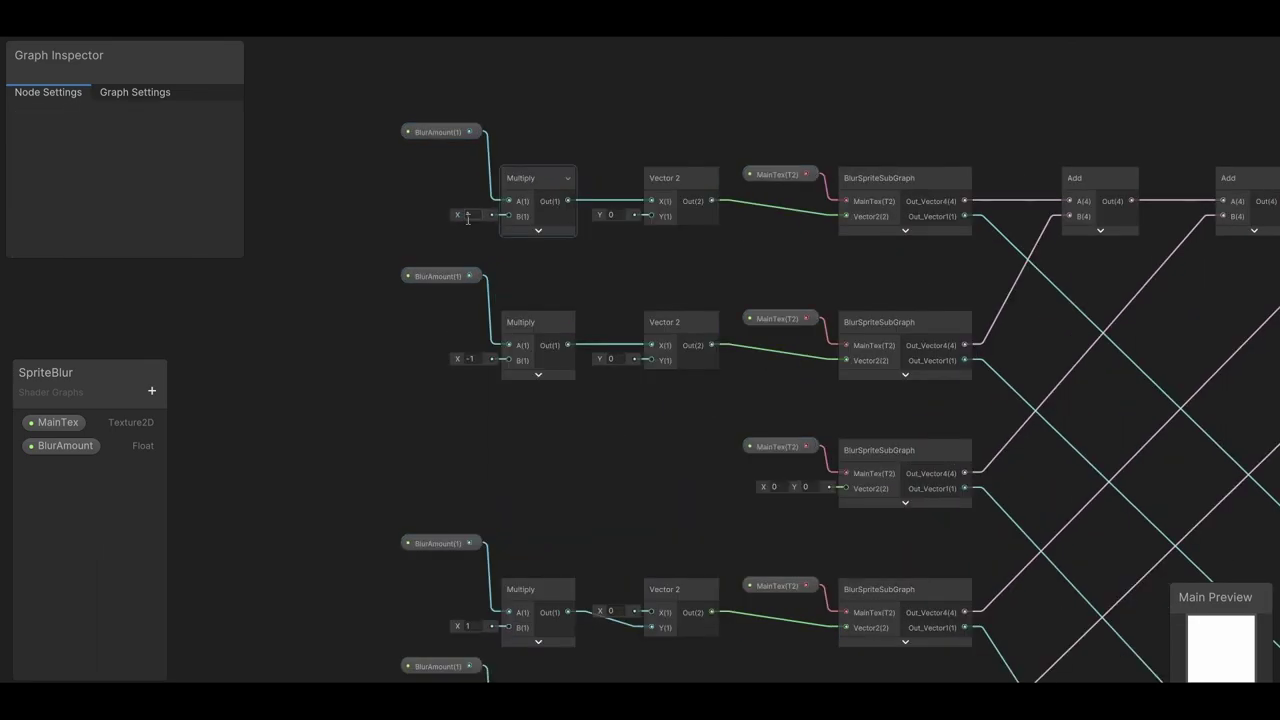
{"action": "left_click", "coordinate": [655, 205]}
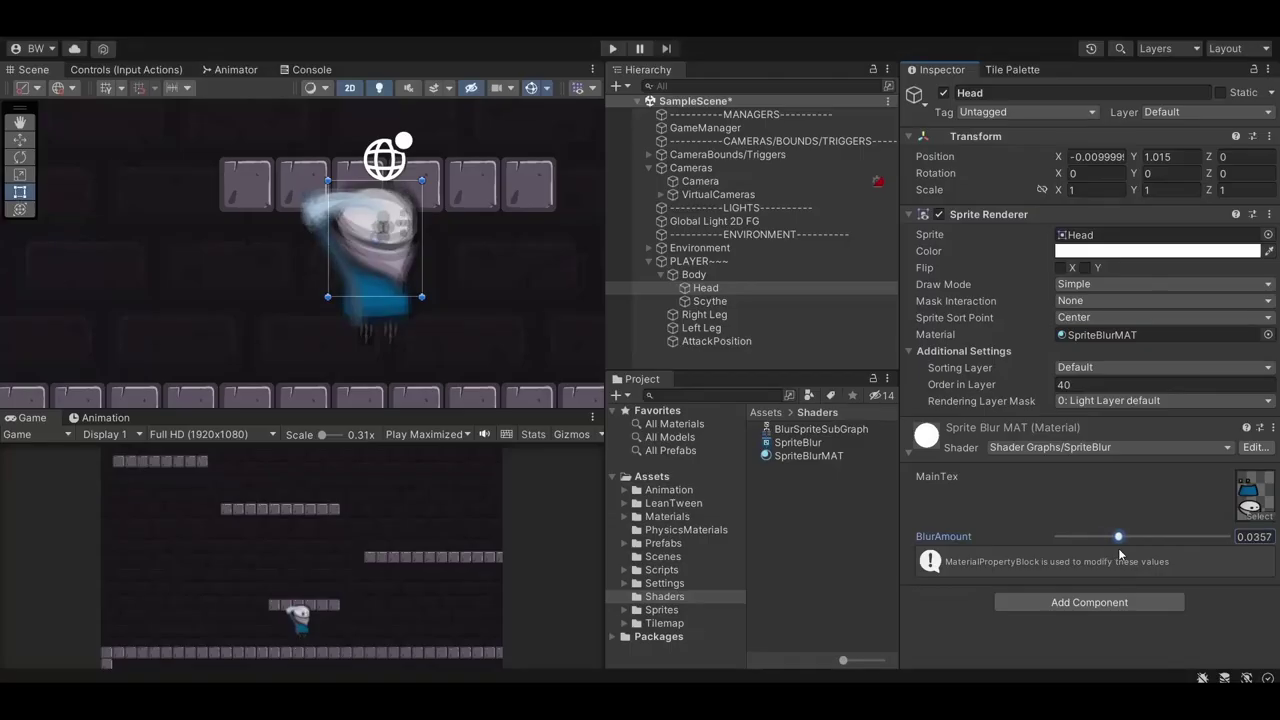
{"action": "left_click_drag", "start_coordinate": [1120, 552], "coordinate": [1036, 550]}
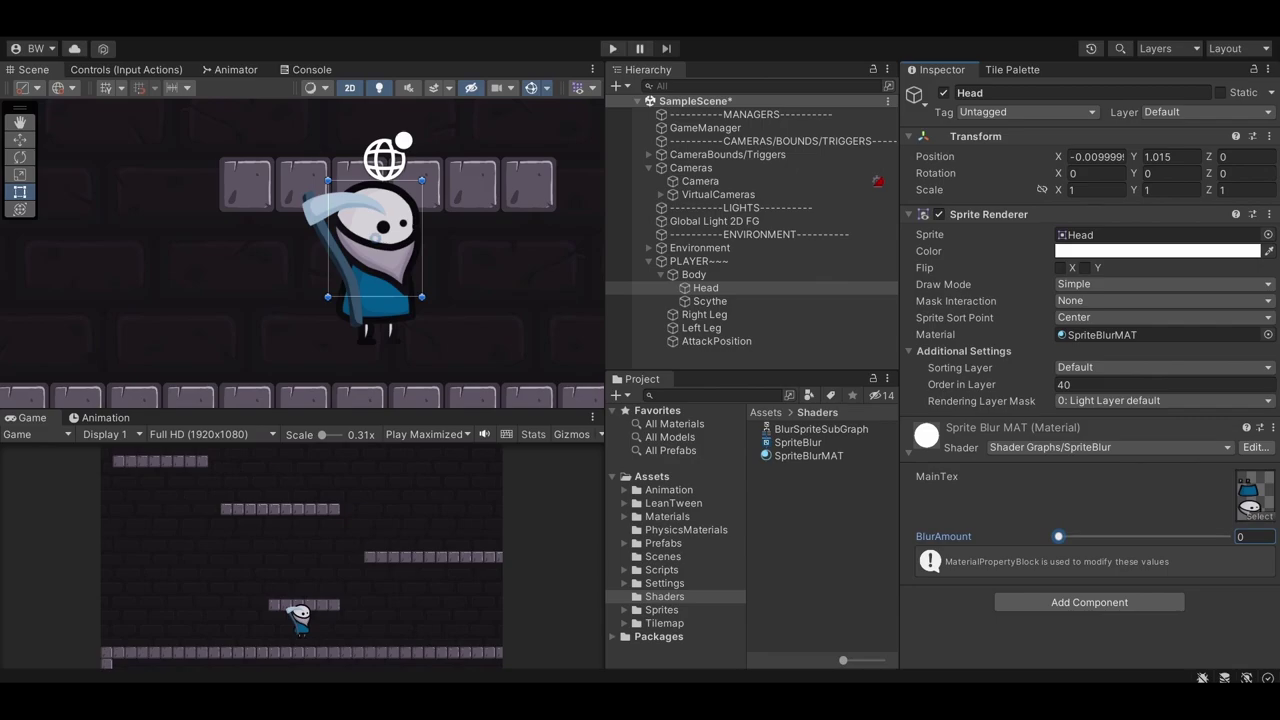
- Duplicate BlurSpriteSubGraph, rename the copy BlurScreenSubGraph and open it for editing
{"action": "left_click", "coordinate": [820, 429]}
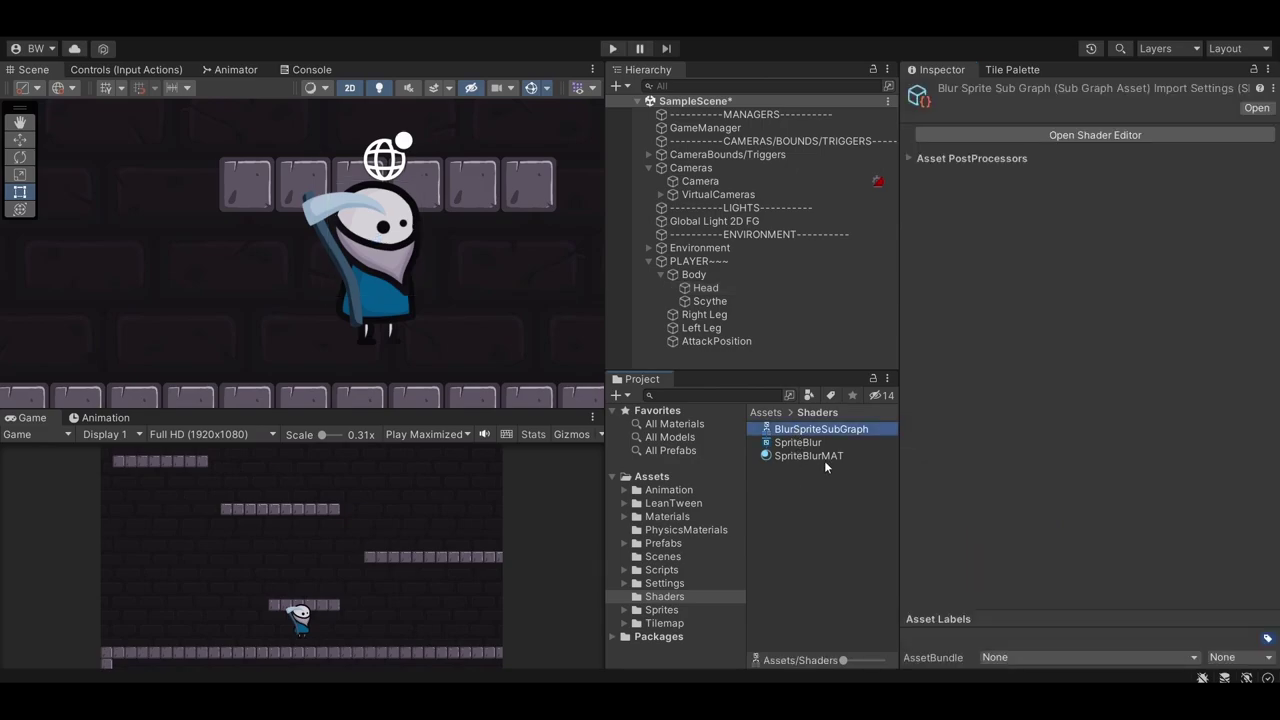
{"action": "key", "text": "ctrl+d"}
{"action": "right_click", "coordinate": [815, 429]}
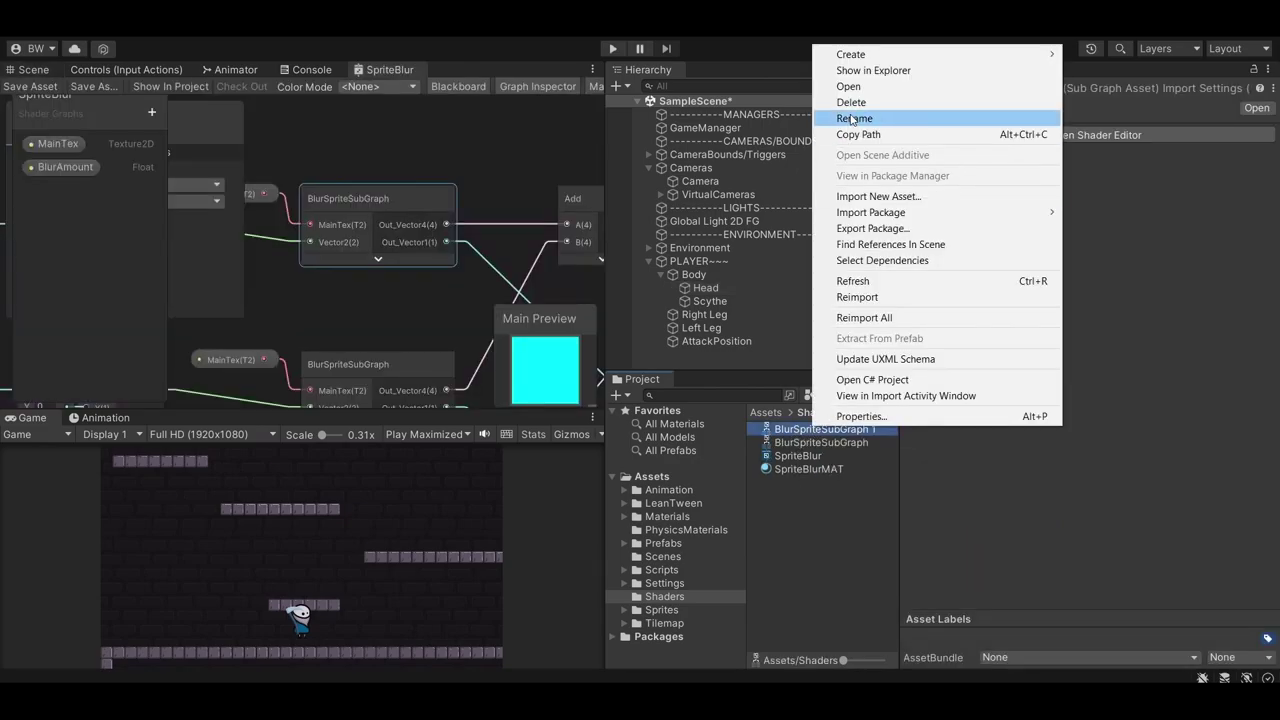
{"action": "left_click", "coordinate": [855, 118]}
{"action": "type", "text": "BlurScreenSubGraph"}
{"action": "key", "text": "Return"}
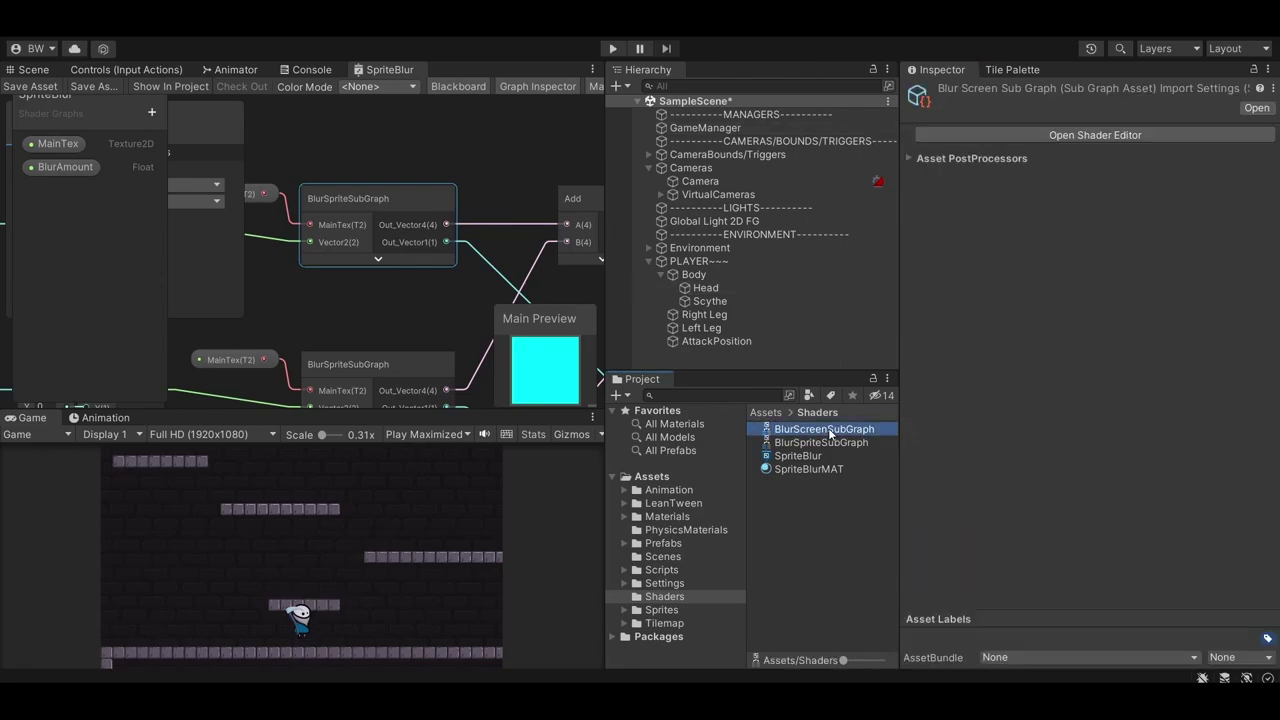
{"action": "key", "text": "Return"}
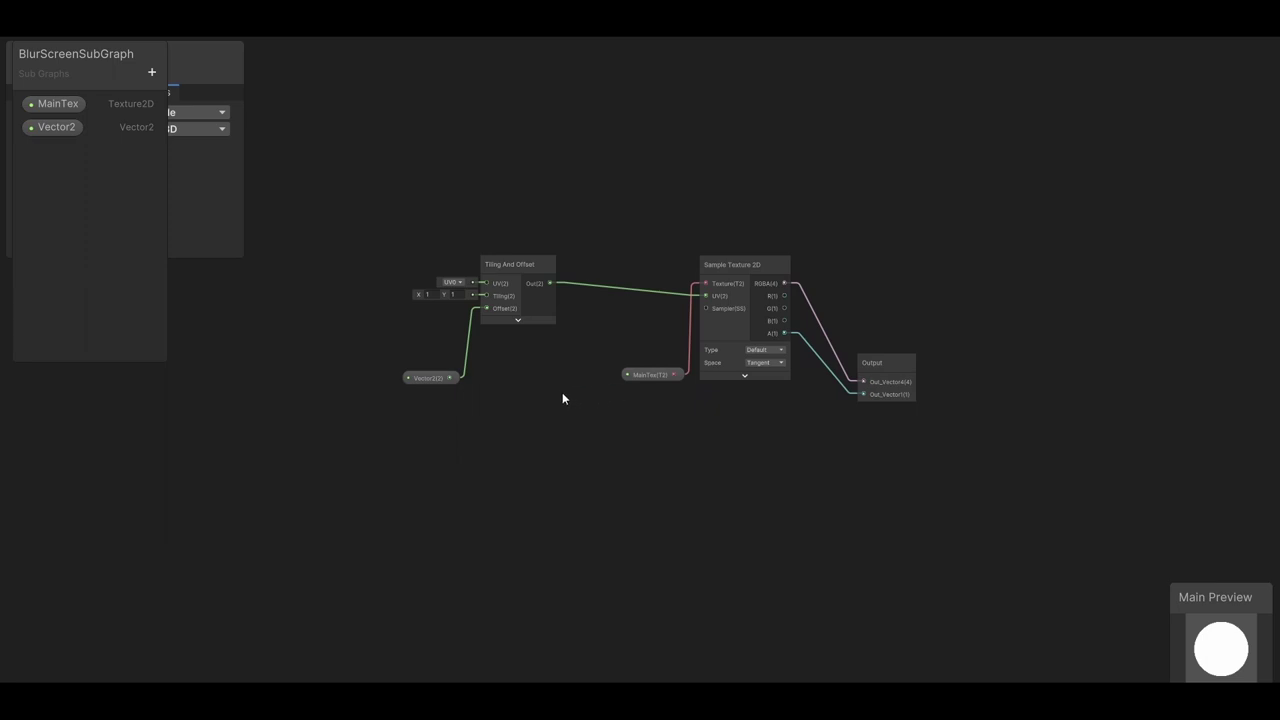
{"action": "scroll", "coordinate": [549, 360], "scroll_direction": "up", "scroll_amount": 5}
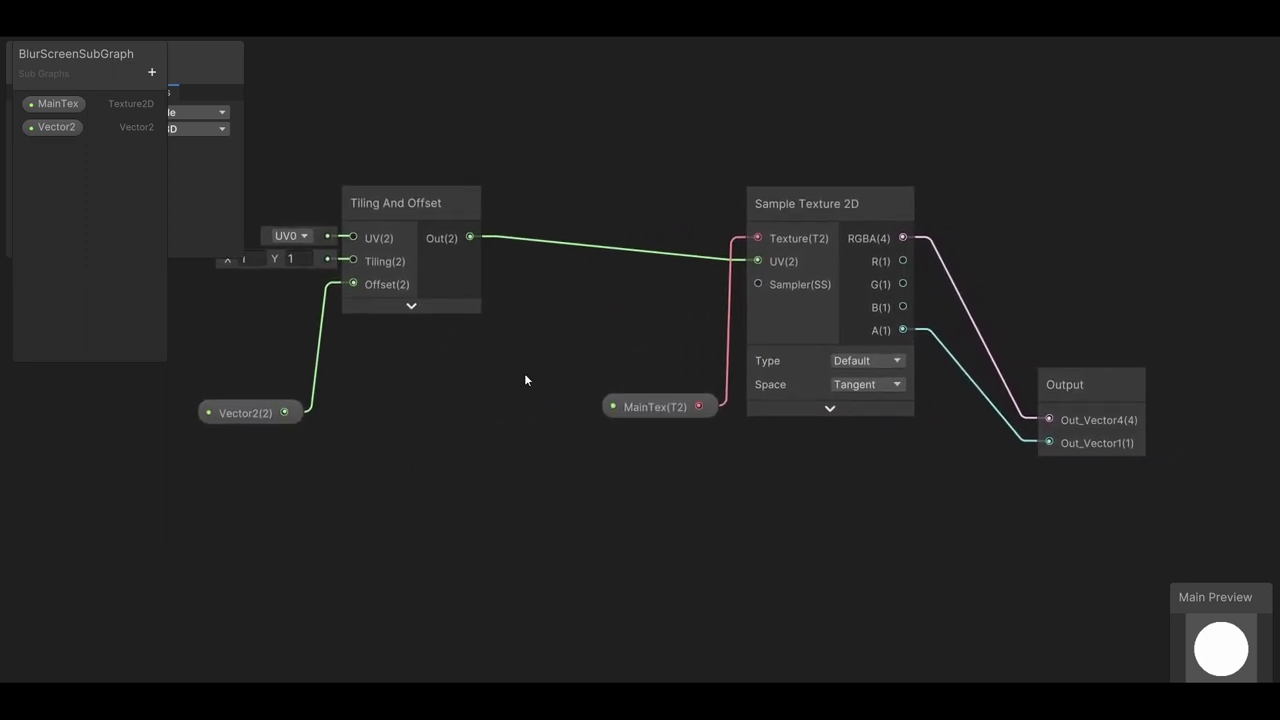
- Remove the MainTex property from BlurScreenSubGraph and add a Texture2D property named CameraSortingLayerTexture
{"action": "left_click_drag", "start_coordinate": [584, 352], "coordinate": [659, 477]}
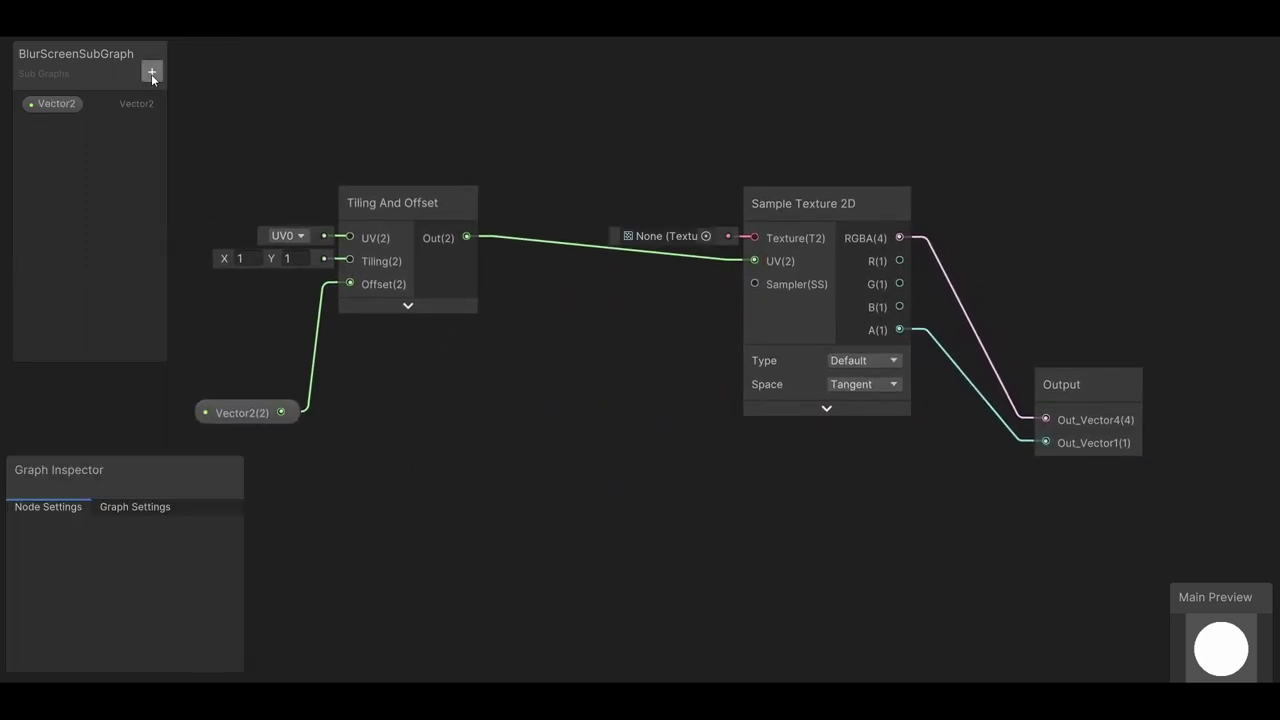
{"action": "left_click", "coordinate": [152, 74]}
{"action": "left_click", "coordinate": [221, 220]}
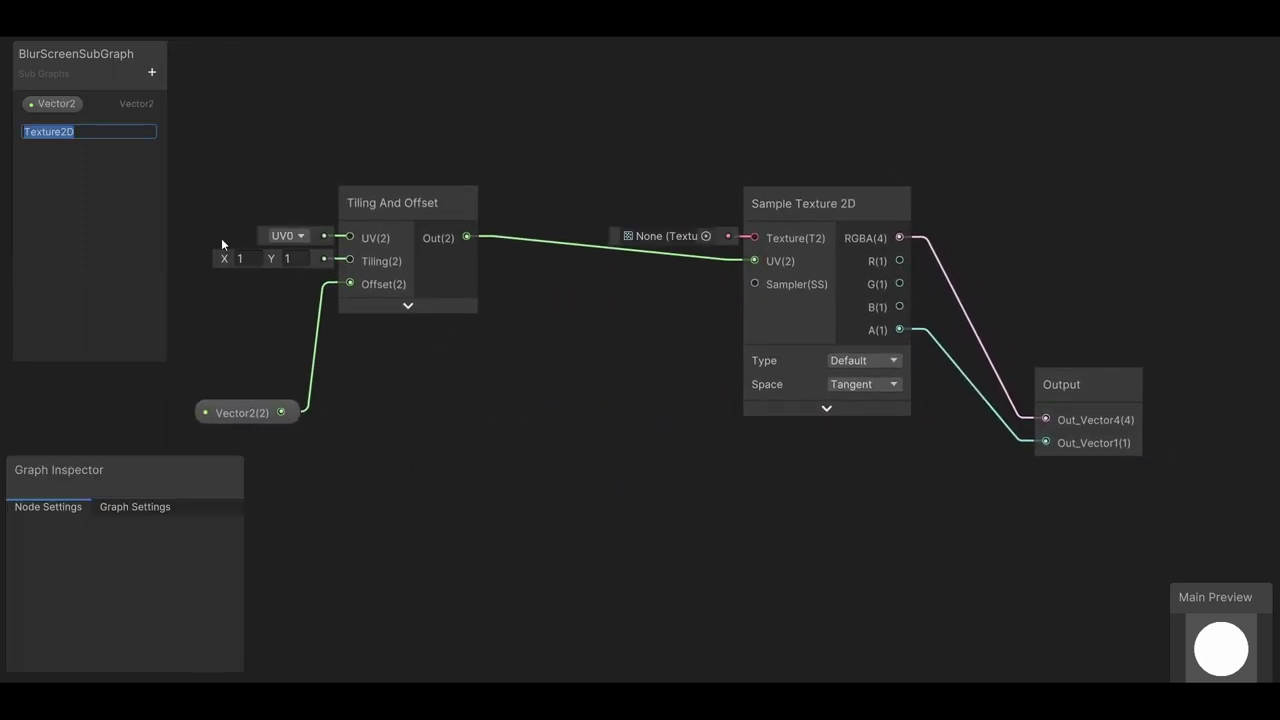
{"action": "type", "text": "CameraSortingLayerTe"}
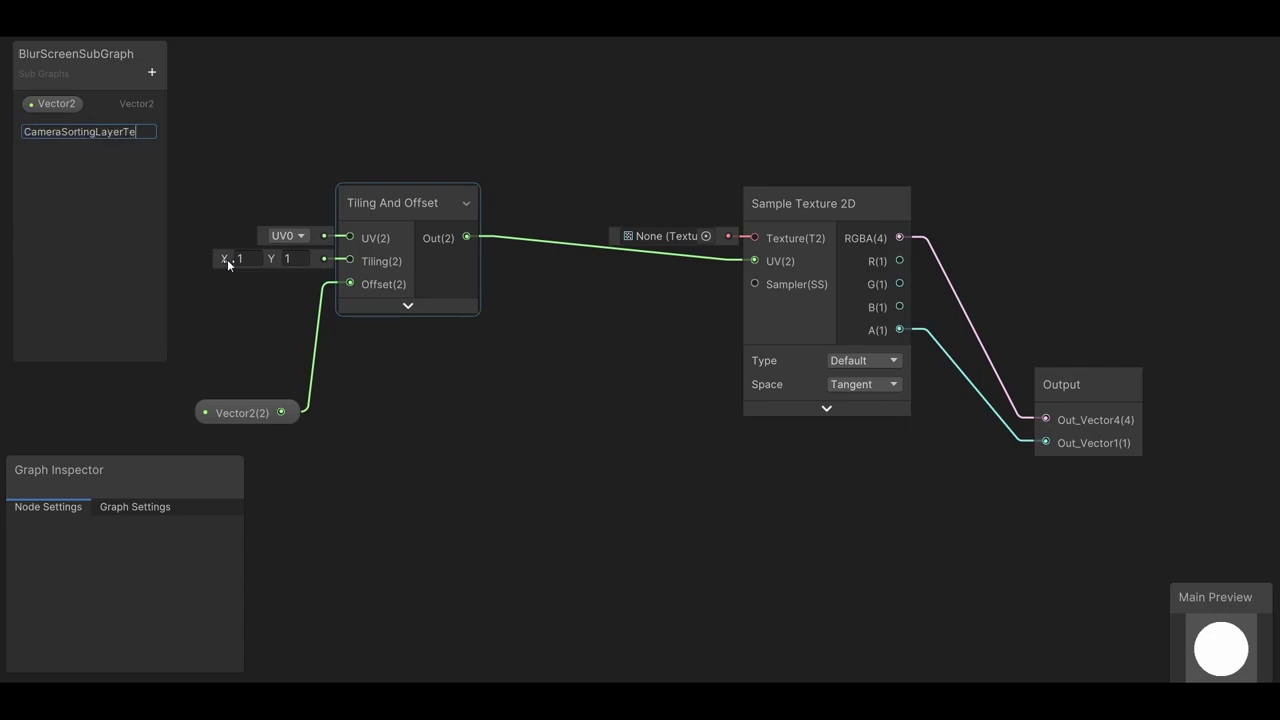
{"action": "type", "text": "xture"}
{"action": "key", "text": "Return"}
- Place a CameraSortingLayerTexture node and connect it to the Texture input of the Sample Texture 2D node
{"action": "left_click", "coordinate": [96, 127]}
{"action": "left_click_drag", "start_coordinate": [96, 127], "coordinate": [565, 158]}
{"action": "left_click_drag", "start_coordinate": [697, 150], "coordinate": [756, 238]}
{"action": "left_click", "coordinate": [653, 160]}
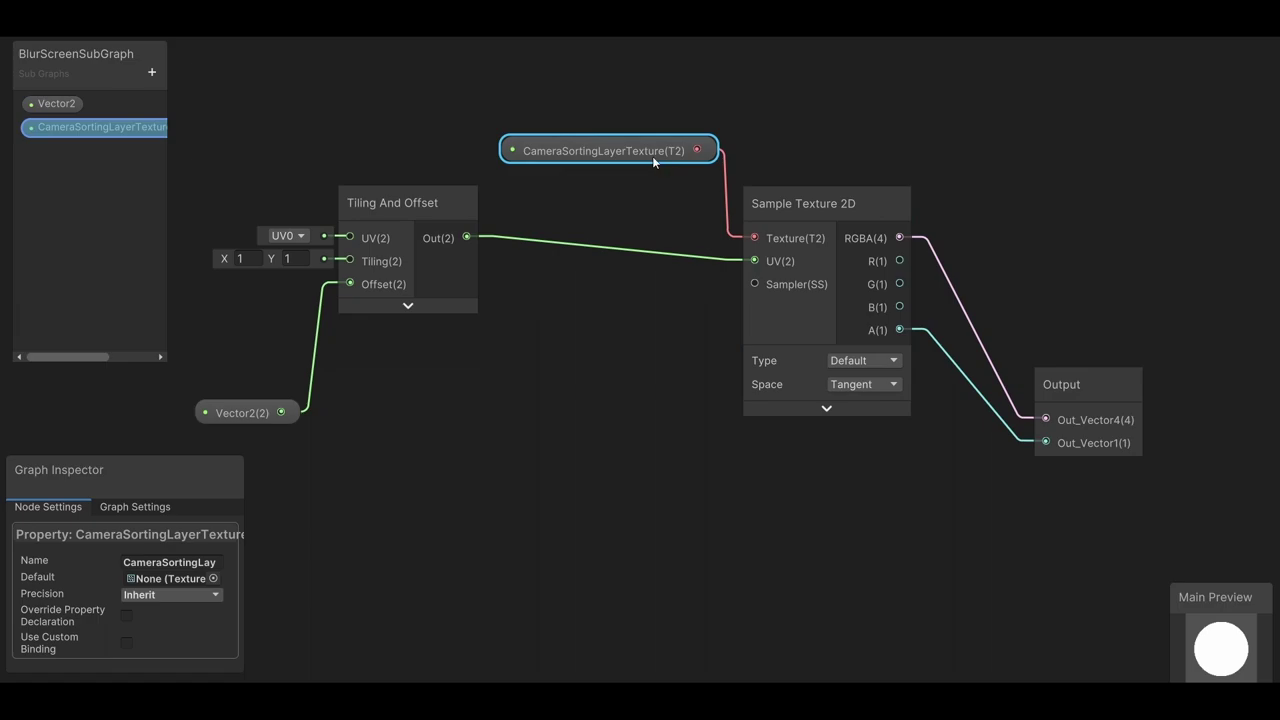
{"action": "left_click_drag", "start_coordinate": [653, 160], "coordinate": [652, 201]}
{"action": "left_click", "coordinate": [532, 411]}
- Add a Screen Position node, collapse its preview and connect its output to the Tiling And Offset node's UV input
{"action": "middle_click_drag", "start_coordinate": [532, 411], "coordinate": [834, 540]}
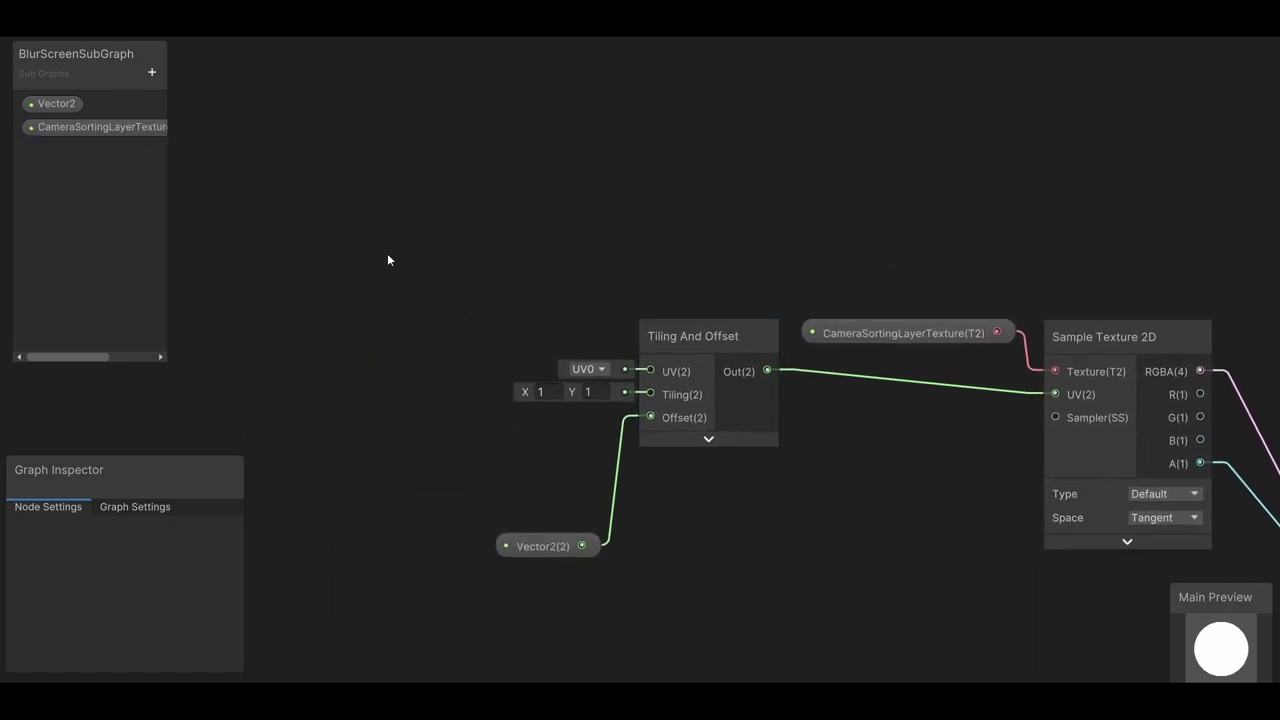
{"action": "key", "text": "space"}
{"action": "type", "text": "screen"}
{"action": "key", "text": "Return"}
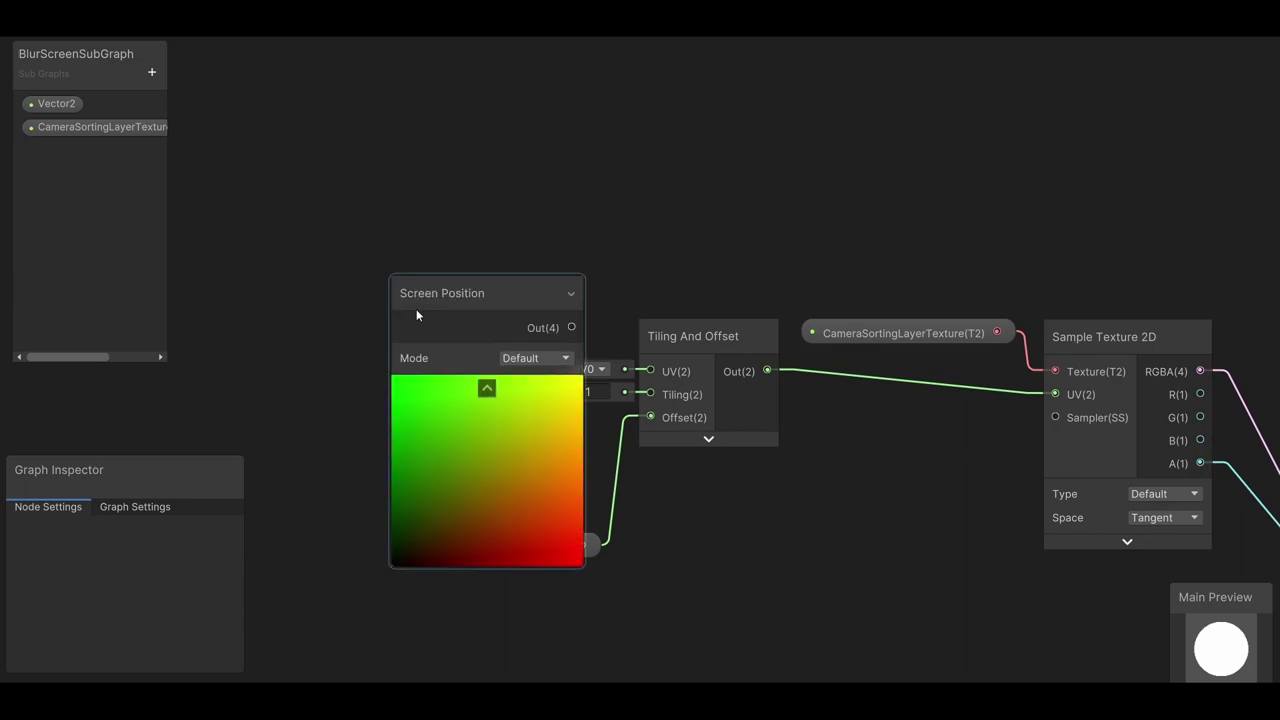
{"action": "left_click", "coordinate": [489, 386]}
{"action": "left_click_drag", "start_coordinate": [468, 276], "coordinate": [432, 308]}
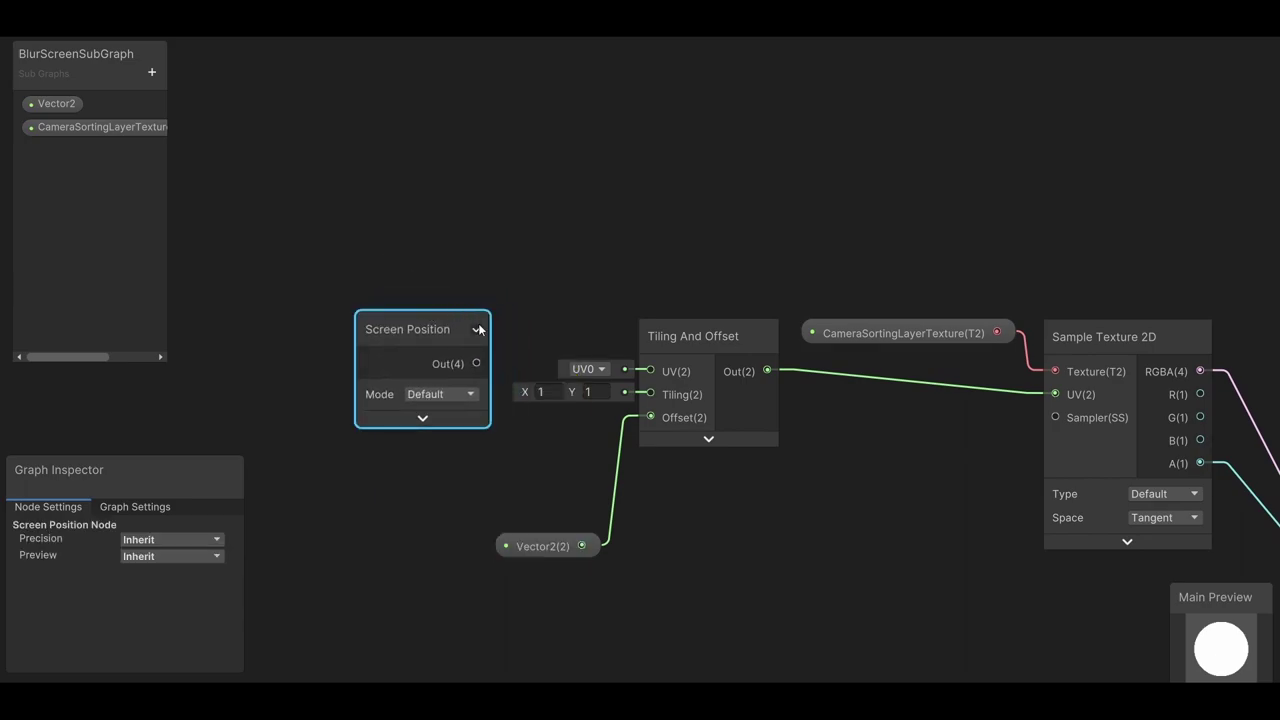
{"action": "left_click_drag", "start_coordinate": [476, 363], "coordinate": [650, 371]}
{"action": "left_click", "coordinate": [432, 358]}
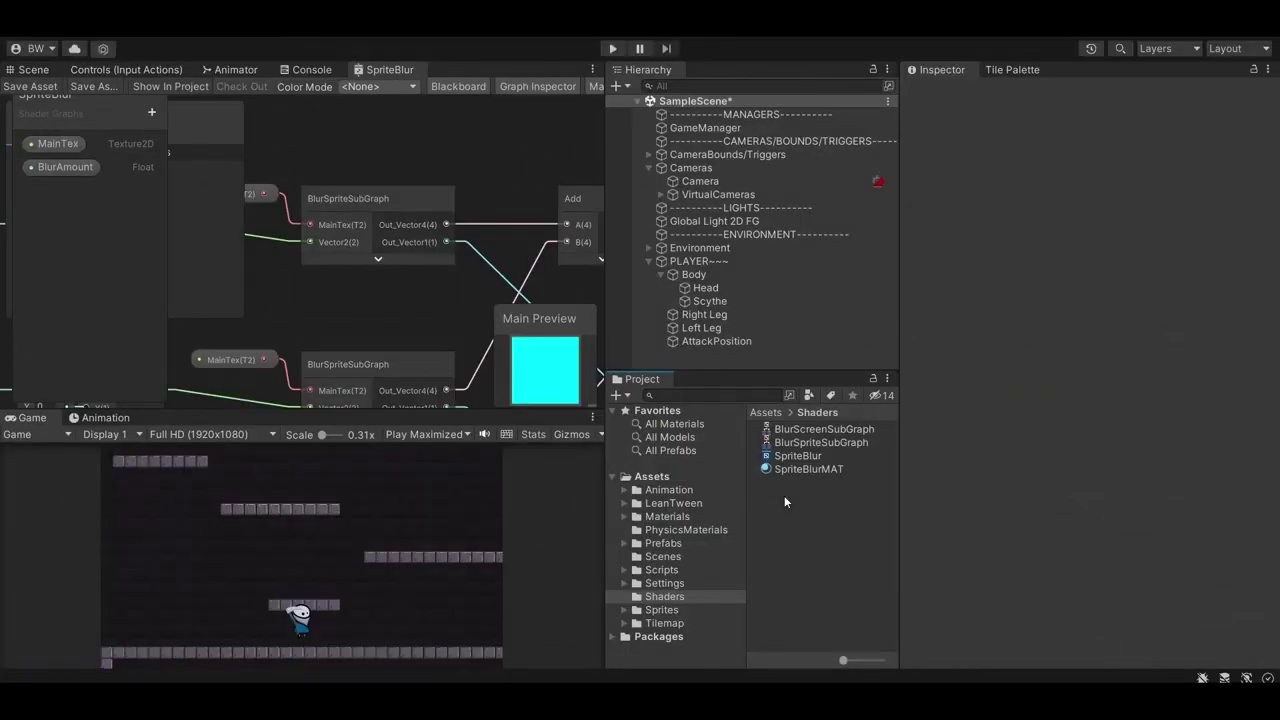
- Duplicate the SpriteBlur shader graph, rename the copy ScreenBlur and open it for editing
{"action": "left_click", "coordinate": [797, 455]}
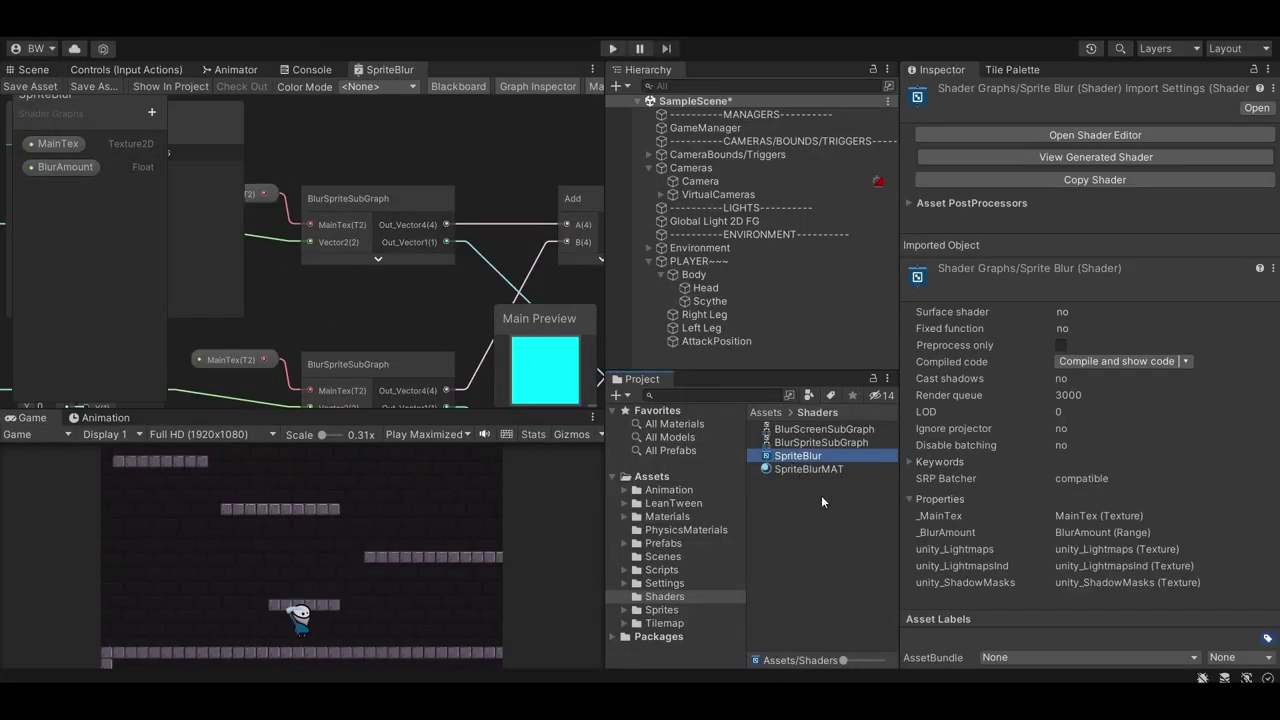
{"action": "key", "text": "ctrl+d"}
{"action": "right_click", "coordinate": [815, 455]}
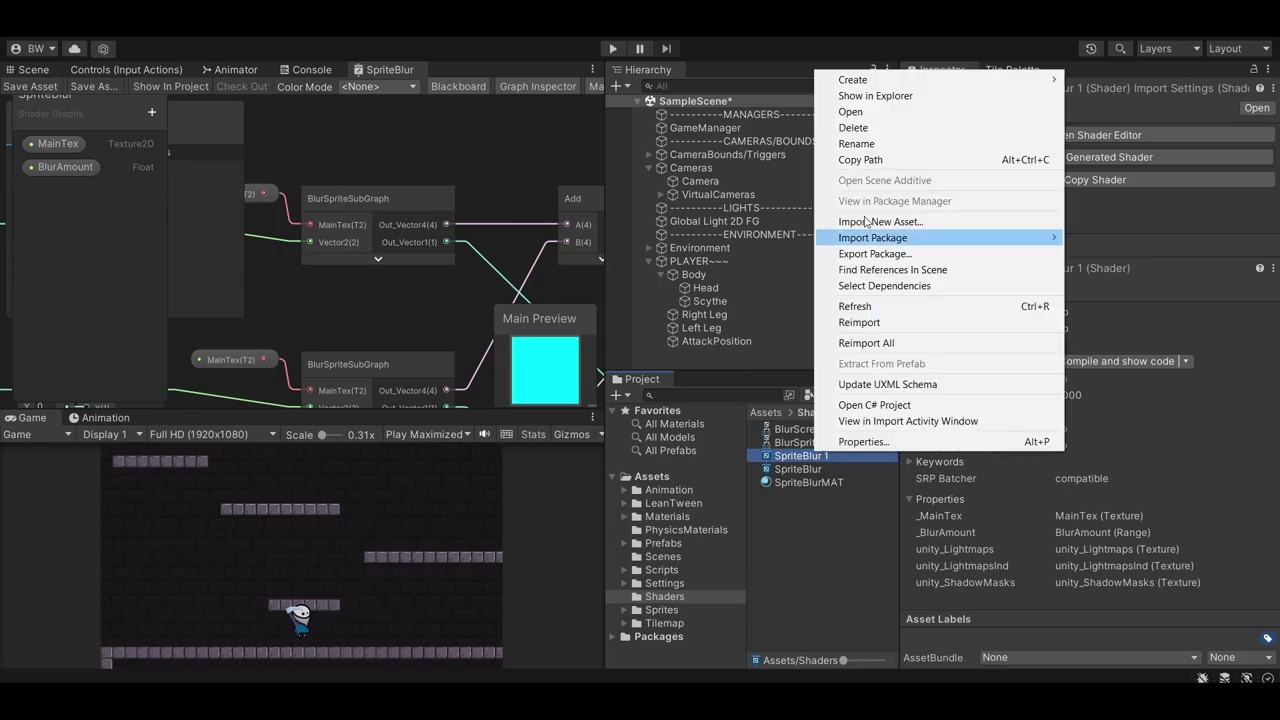
{"action": "left_click", "coordinate": [840, 143]}
{"action": "type", "text": "ScreenBlur"}
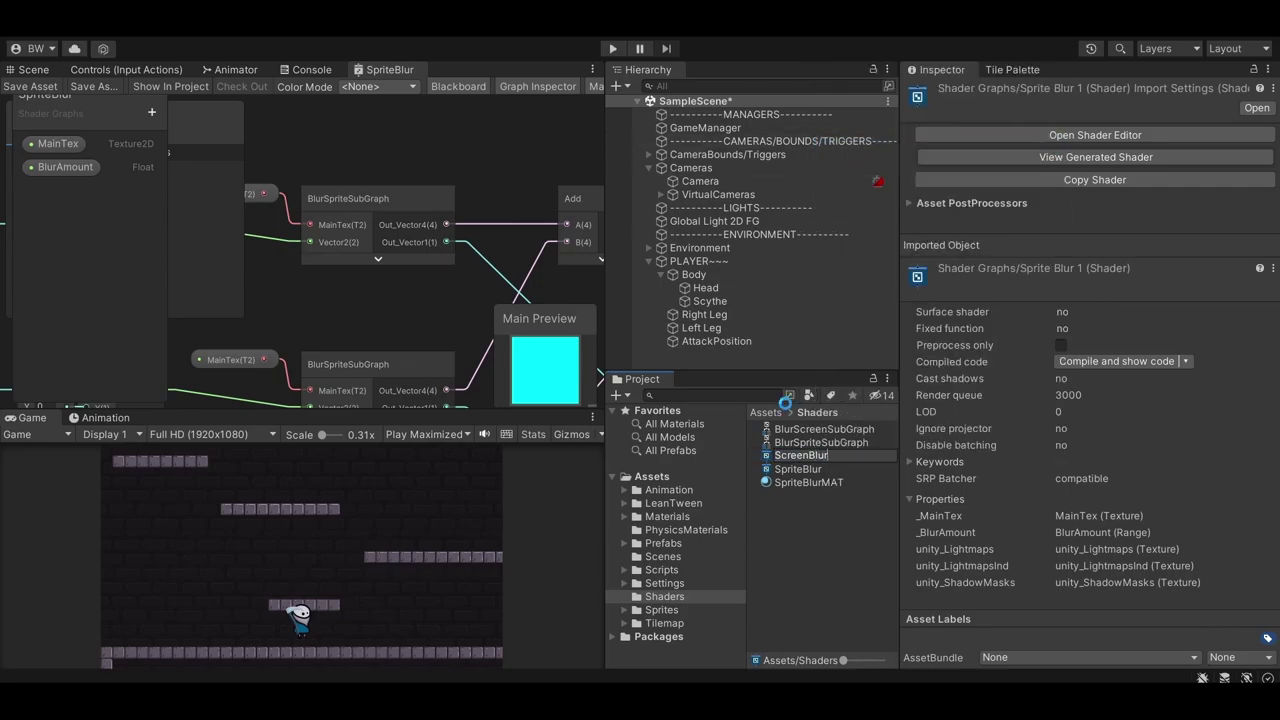
{"action": "key", "text": "Return"}
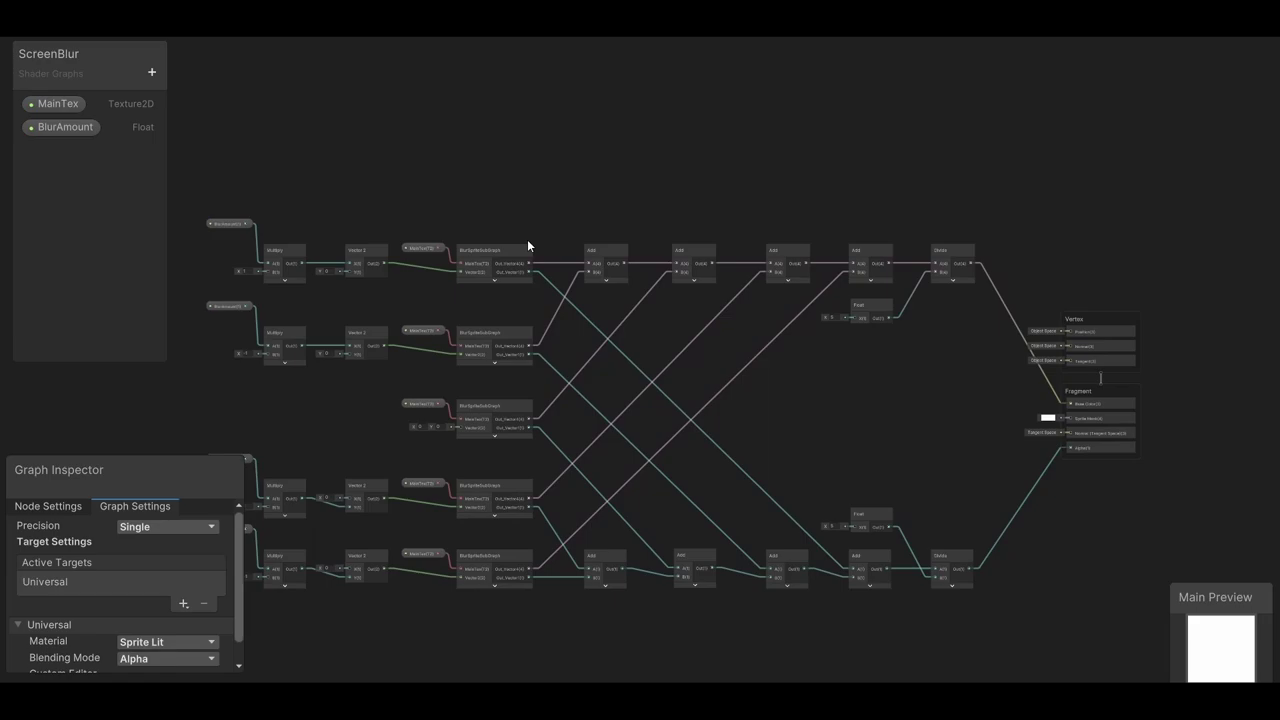
- Delete all BlurSpriteSubGraph nodes and all MainTex nodes from the ScreenBlur graph
{"action": "middle_click_drag", "start_coordinate": [508, 317], "coordinate": [588, 262]}
{"action": "scroll", "coordinate": [588, 262], "scroll_direction": "up", "scroll_amount": 1}
{"action": "left_click_drag", "start_coordinate": [577, 150], "coordinate": [620, 607]}
{"action": "key", "text": "Delete"}
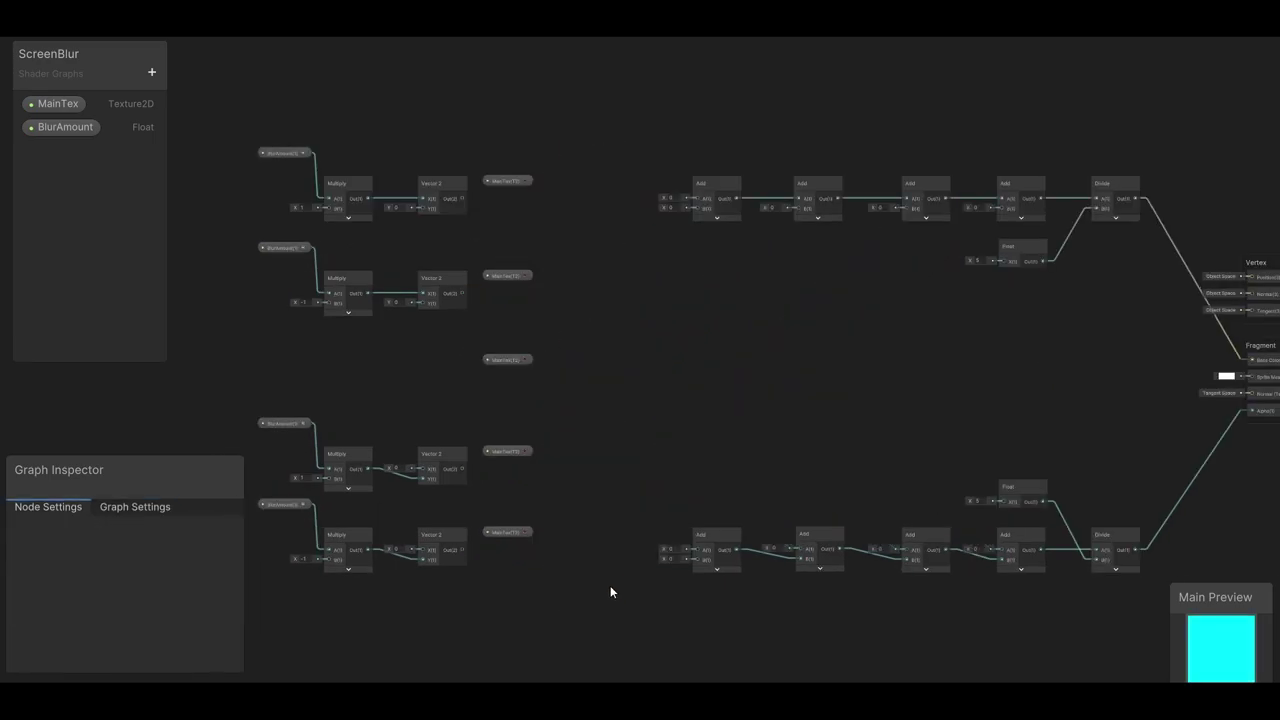
{"action": "left_click_drag", "start_coordinate": [494, 151], "coordinate": [554, 534]}
{"action": "key", "text": "Delete"}
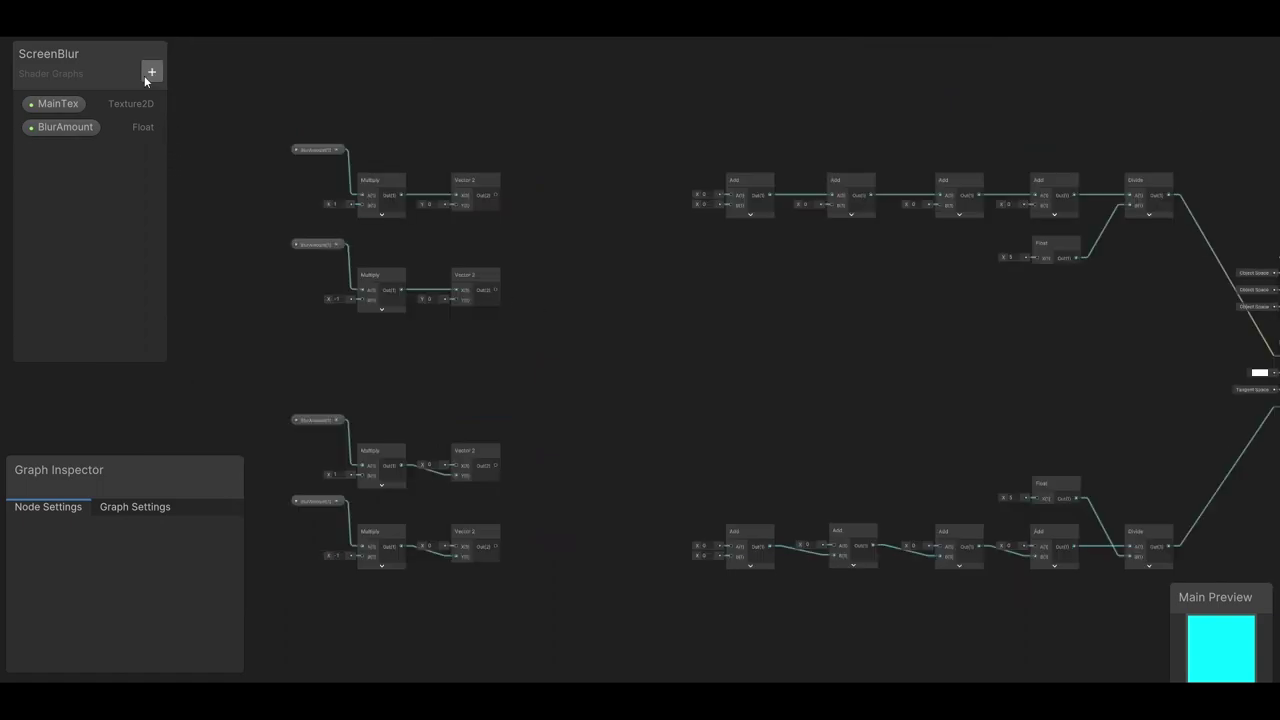
- Add a Texture2D property named CameraSortingLayerTexture to the ScreenBlur graph
{"action": "left_click", "coordinate": [151, 72]}
{"action": "left_click", "coordinate": [219, 212]}
{"action": "type", "text": "CameraS"}
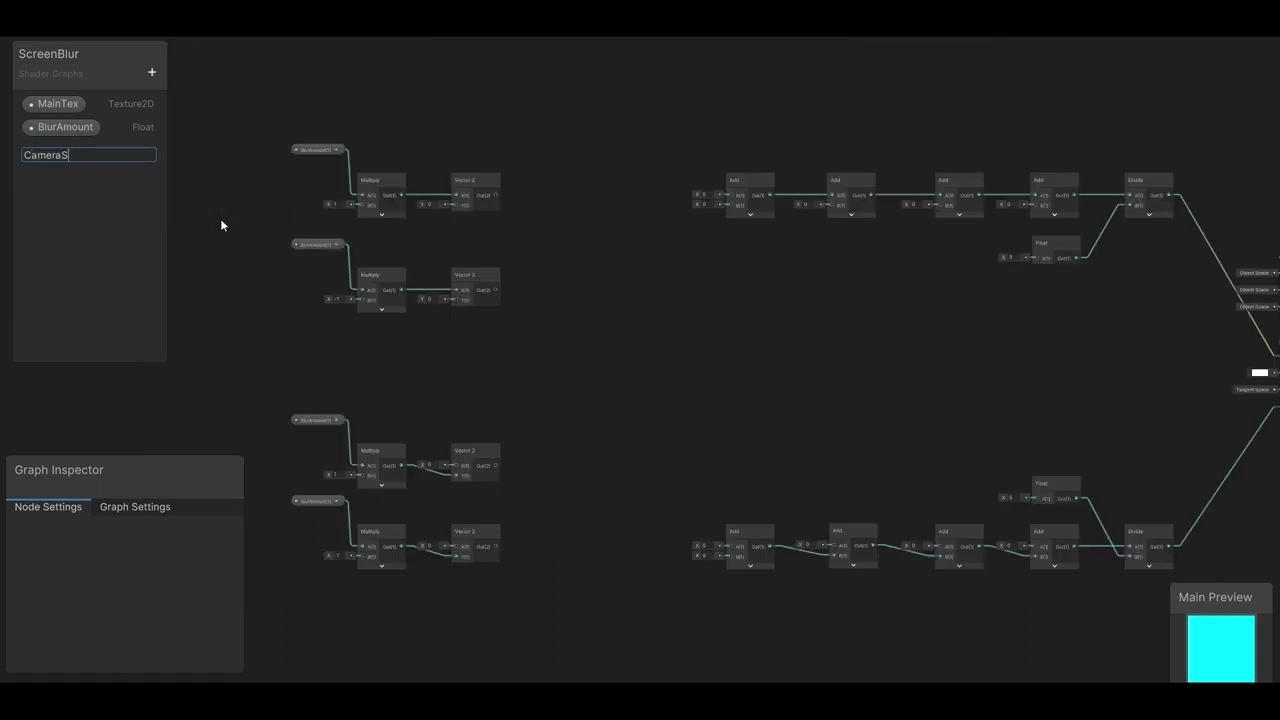
{"action": "type", "text": "ortingLayerTexture"}
{"action": "key", "text": "Return"}
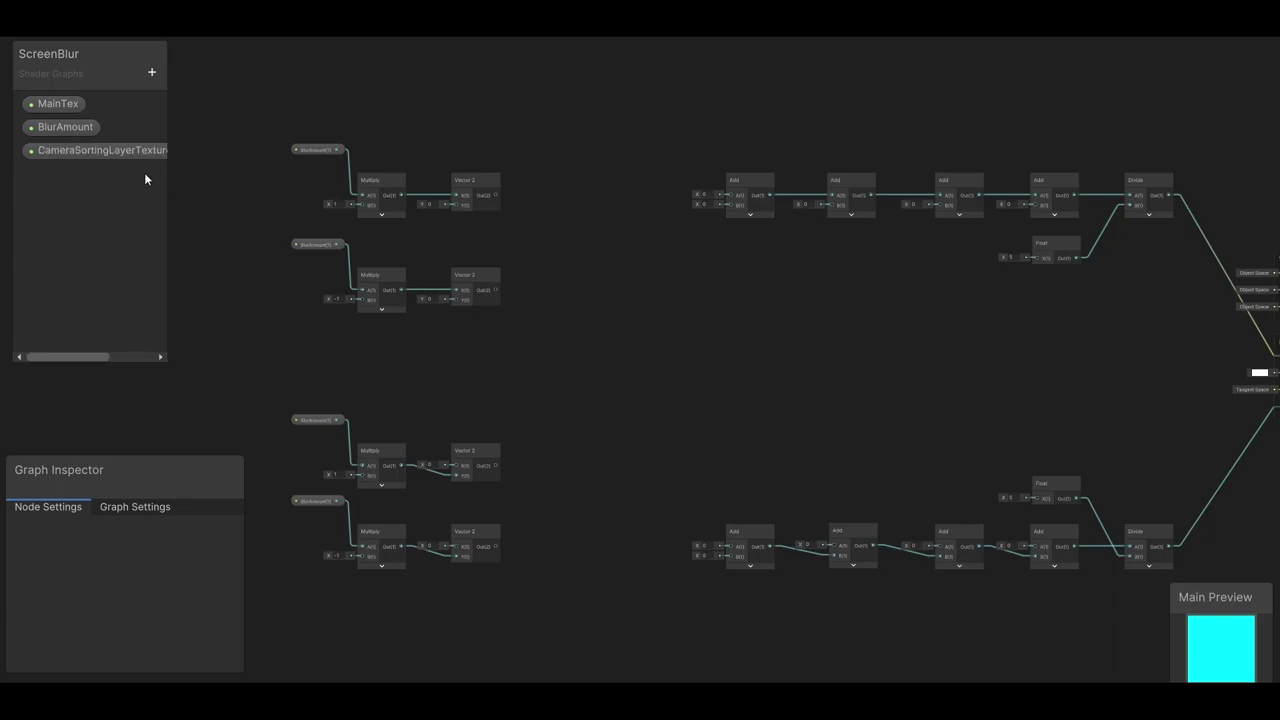
- Turn off Exposed for the CameraSortingLayerTexture property
{"action": "left_click", "coordinate": [130, 150]}
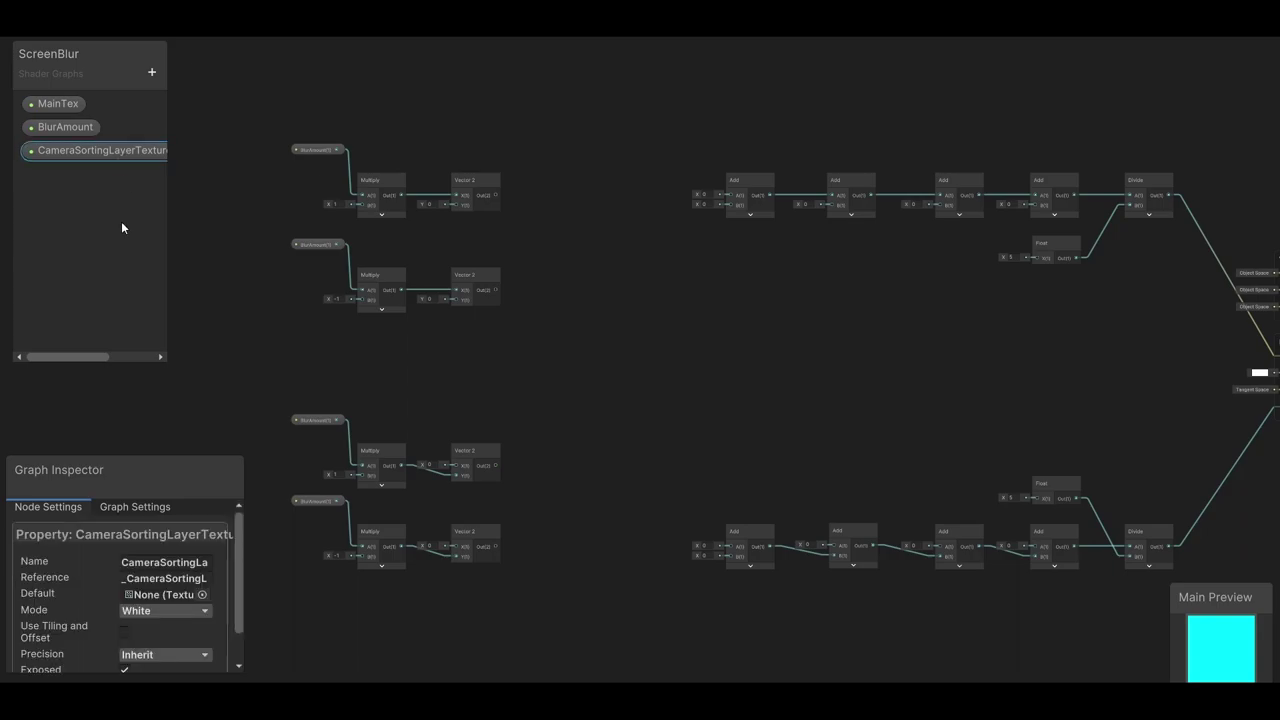
{"action": "scroll", "coordinate": [154, 596], "scroll_direction": "down", "scroll_amount": 2}
{"action": "left_click", "coordinate": [70, 148]}
{"action": "scroll", "coordinate": [150, 540], "scroll_direction": "down", "scroll_amount": 2}
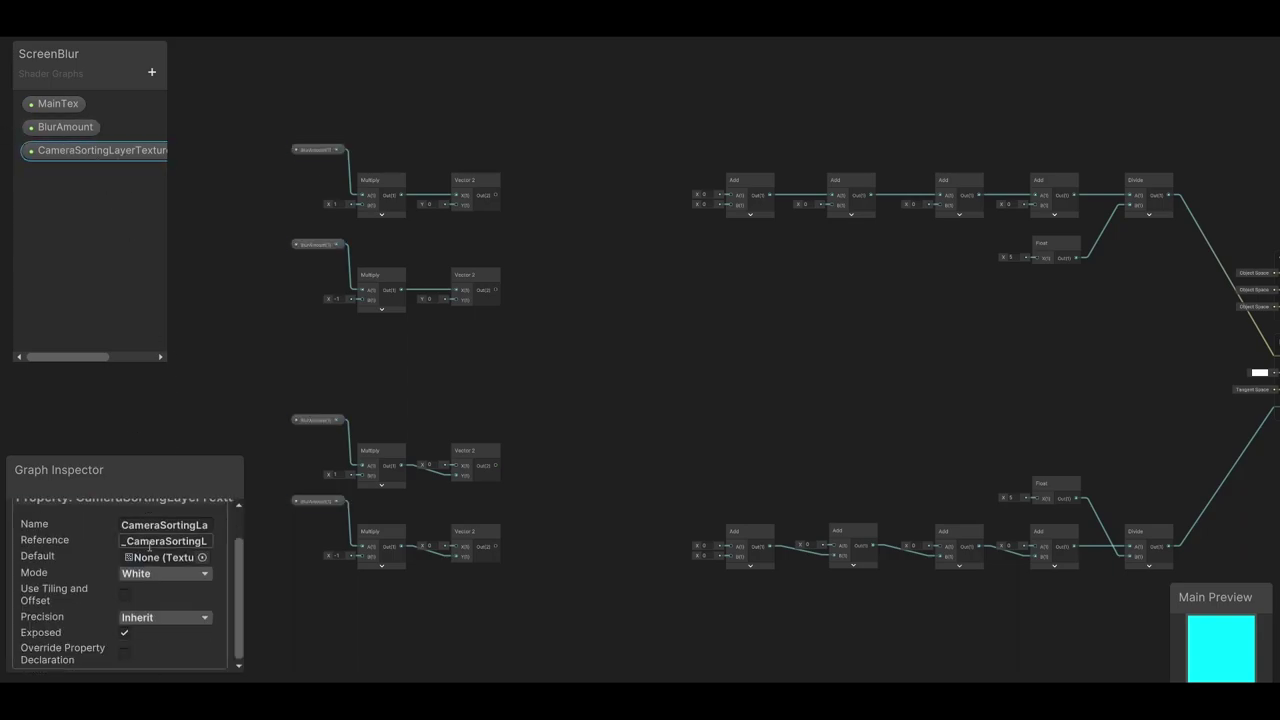
{"action": "left_click", "coordinate": [126, 632]}
- Add a BlurScreenSubGraph node and place it in the top row between the Vector 2 and Add nodes
{"action": "left_click", "coordinate": [544, 227]}
{"action": "key", "text": "space"}
{"action": "type", "text": "scr"}
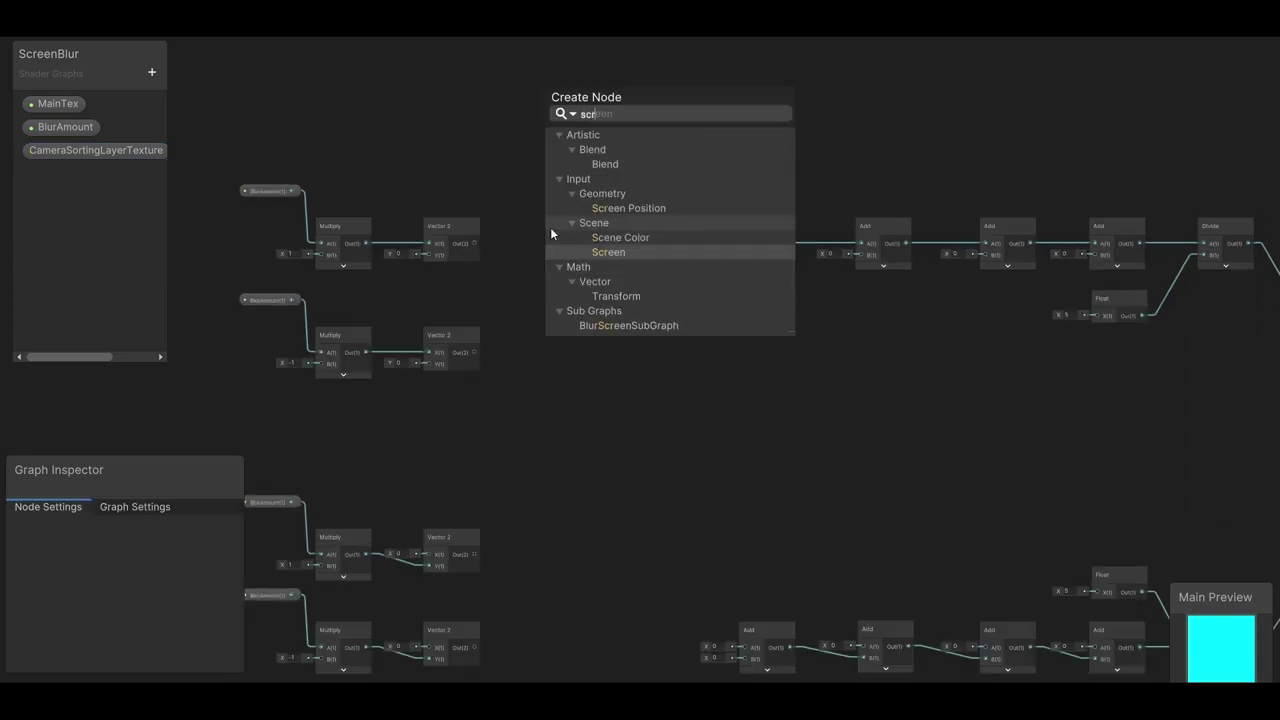
{"action": "type", "text": "een"}
{"action": "key", "text": "Down"}
{"action": "key", "text": "Down"}
{"action": "key", "text": "Down"}
{"action": "key", "text": "Down"}
{"action": "key", "text": "Down"}
{"action": "key", "text": "Return"}
{"action": "left_click", "coordinate": [594, 303]}
{"action": "left_click_drag", "start_coordinate": [598, 254], "coordinate": [625, 225]}
{"action": "middle_click_drag", "start_coordinate": [625, 220], "coordinate": [562, 149]}
- Duplicate the BlurScreenSubGraph node so that each of the five sampling rows has one
{"action": "key", "text": "ctrl+d"}
{"action": "left_click_drag", "start_coordinate": [589, 167], "coordinate": [575, 565]}
{"action": "key", "text": "ctrl+d"}
{"action": "key", "text": "ctrl+d"}
{"action": "key", "text": "ctrl+d"}
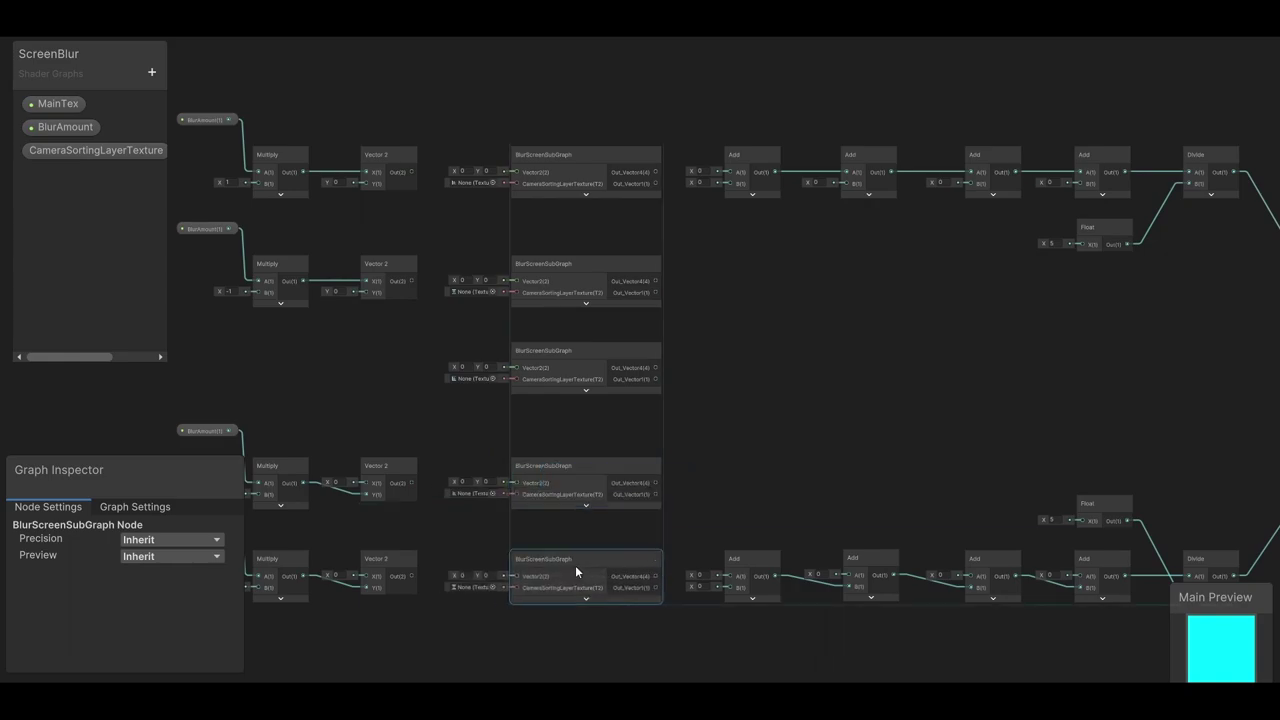
- Place a CameraSortingLayerTexture node and connect it to the texture input of the top BlurScreenSubGraph node
{"action": "scroll", "coordinate": [569, 222], "scroll_direction": "up", "scroll_amount": 4}
{"action": "middle_click_drag", "start_coordinate": [569, 222], "coordinate": [668, 283]}
{"action": "left_click_drag", "start_coordinate": [95, 150], "coordinate": [374, 300]}
{"action": "left_click_drag", "start_coordinate": [532, 306], "coordinate": [576, 217]}
{"action": "left_click_drag", "start_coordinate": [480, 306], "coordinate": [412, 261]}
{"action": "middle_click_drag", "start_coordinate": [522, 448], "coordinate": [560, 367]}
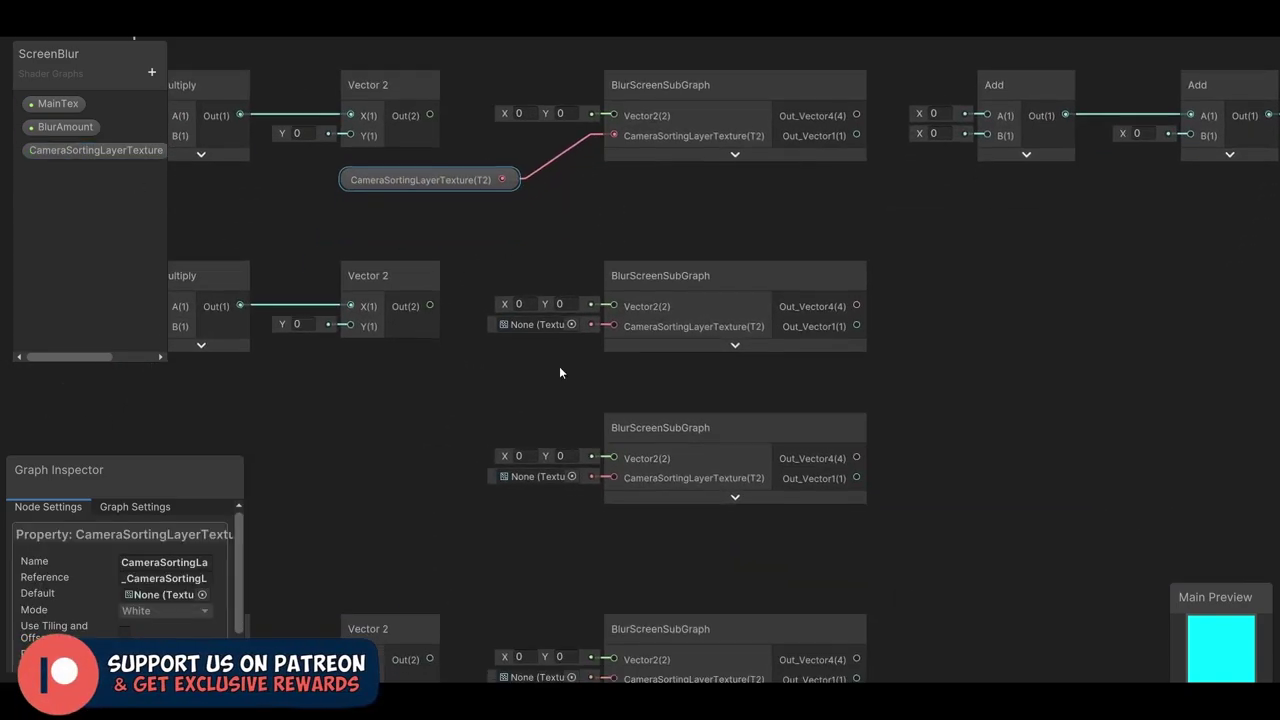
- Place CameraSortingLayerTexture nodes for the other four BlurScreenSubGraph nodes and connect them to their texture inputs
{"action": "left_click_drag", "start_coordinate": [96, 150], "coordinate": [430, 372]}
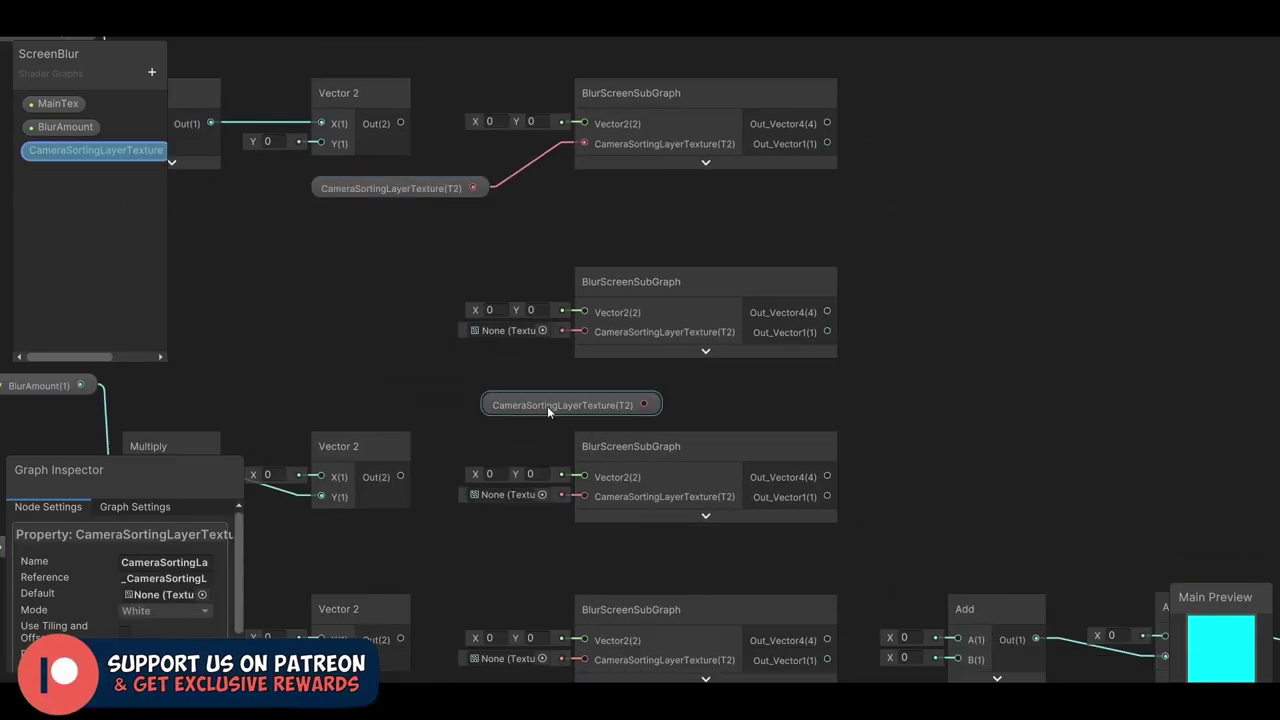
{"action": "left_click_drag", "start_coordinate": [476, 377], "coordinate": [584, 331]}
{"action": "middle_click_drag", "start_coordinate": [584, 331], "coordinate": [645, 116]}
{"action": "left_click_drag", "start_coordinate": [96, 150], "coordinate": [371, 312]}
{"action": "left_click_drag", "start_coordinate": [534, 323], "coordinate": [630, 284]}
{"action": "left_click_drag", "start_coordinate": [96, 150], "coordinate": [411, 494]}
{"action": "left_click_drag", "start_coordinate": [533, 489], "coordinate": [645, 444]}
{"action": "scroll", "coordinate": [652, 478], "scroll_direction": "down", "scroll_amount": 6}
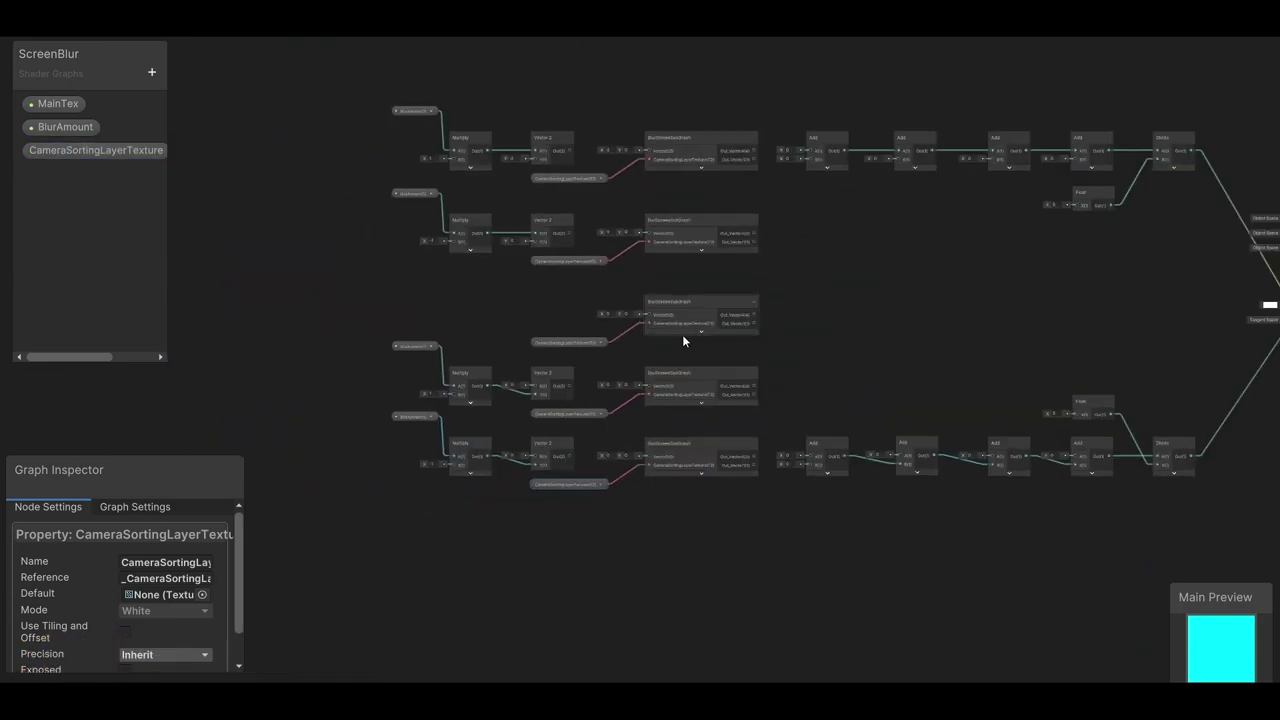
- Connect each of the four Vector 2 outputs to its row's BlurScreenSubGraph Vector2 input, leaving the middle row at 0, 0
{"action": "middle_click_drag", "start_coordinate": [682, 334], "coordinate": [699, 428]}
{"action": "left_click", "coordinate": [992, 371]}
{"action": "scroll", "coordinate": [840, 293], "scroll_direction": "up", "scroll_amount": 3}
{"action": "left_click_drag", "start_coordinate": [433, 219], "coordinate": [552, 219]}
{"action": "left_click_drag", "start_coordinate": [432, 344], "coordinate": [552, 344]}
{"action": "middle_click_drag", "start_coordinate": [460, 459], "coordinate": [563, 283]}
{"action": "left_click_drag", "start_coordinate": [537, 400], "coordinate": [659, 403]}
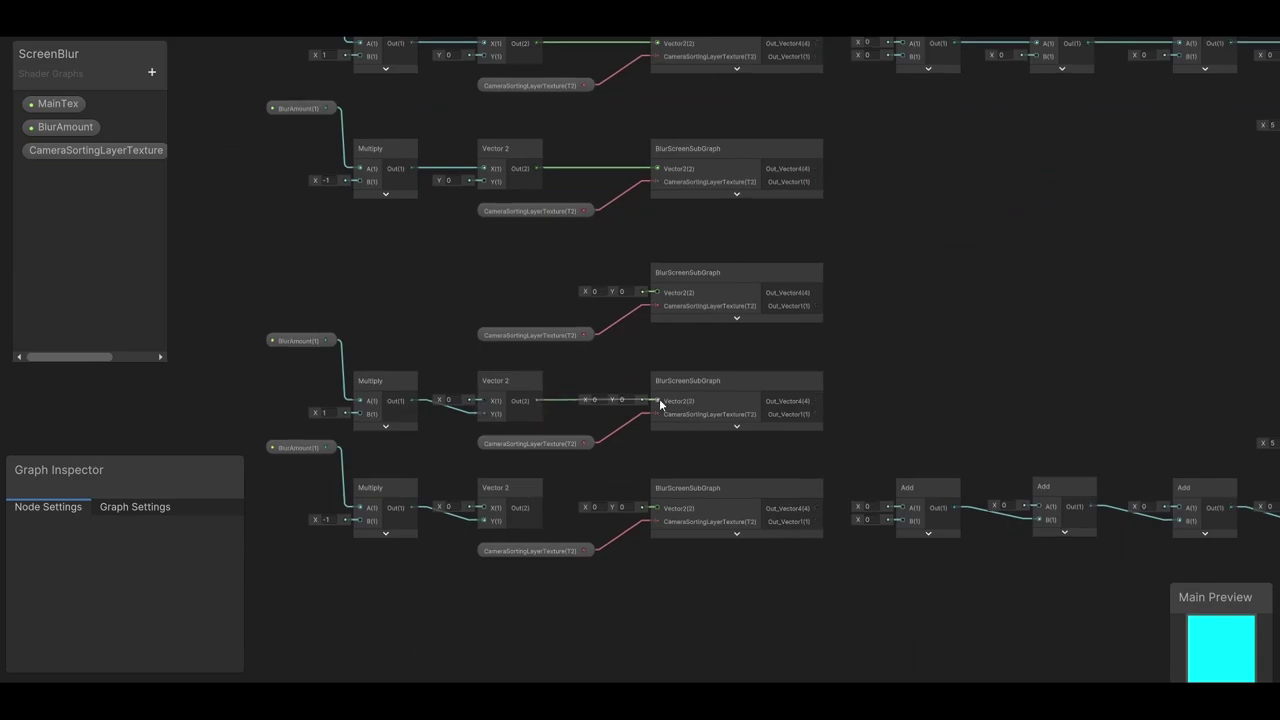
{"action": "left_click_drag", "start_coordinate": [538, 507], "coordinate": [657, 508]}
- Connect the Out_Vector4 outputs of the five BlurScreenSubGraph nodes into the upper chain of Add nodes
{"action": "middle_click_drag", "start_coordinate": [835, 420], "coordinate": [545, 170]}
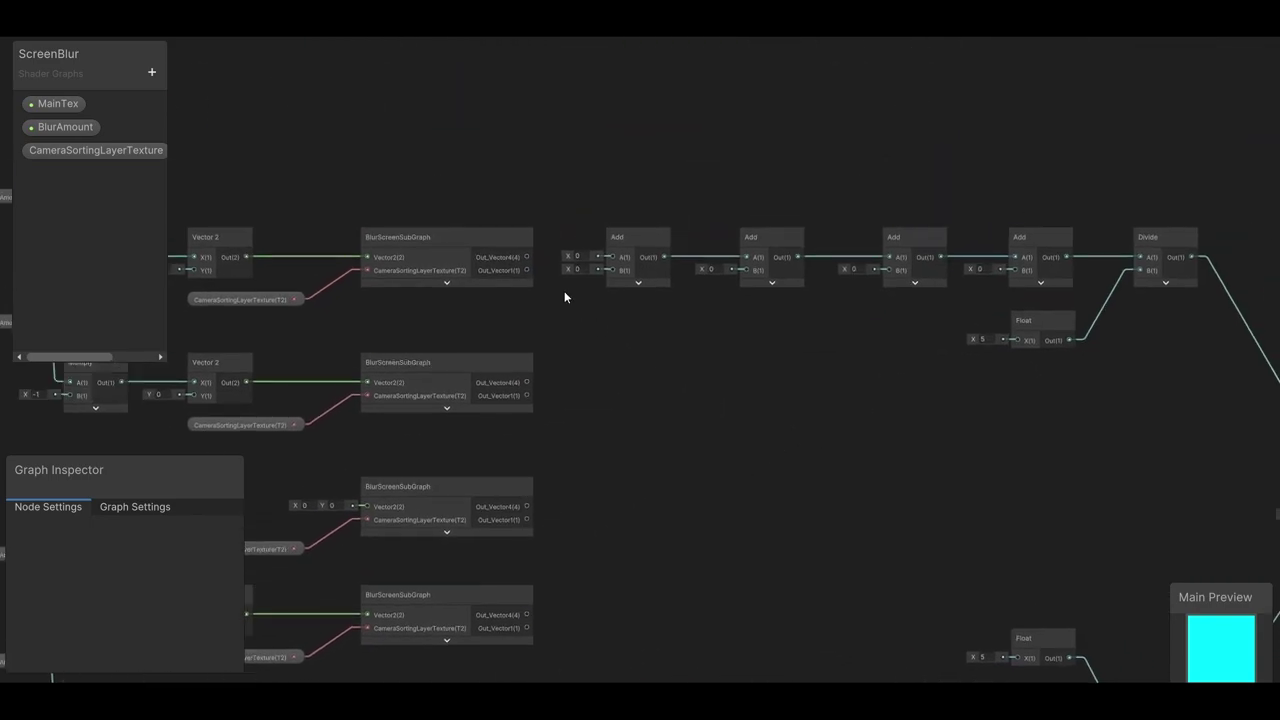
{"action": "left_click_drag", "start_coordinate": [611, 257], "coordinate": [527, 383]}
{"action": "left_click_drag", "start_coordinate": [527, 507], "coordinate": [752, 273]}
{"action": "left_click_drag", "start_coordinate": [527, 615], "coordinate": [884, 266]}
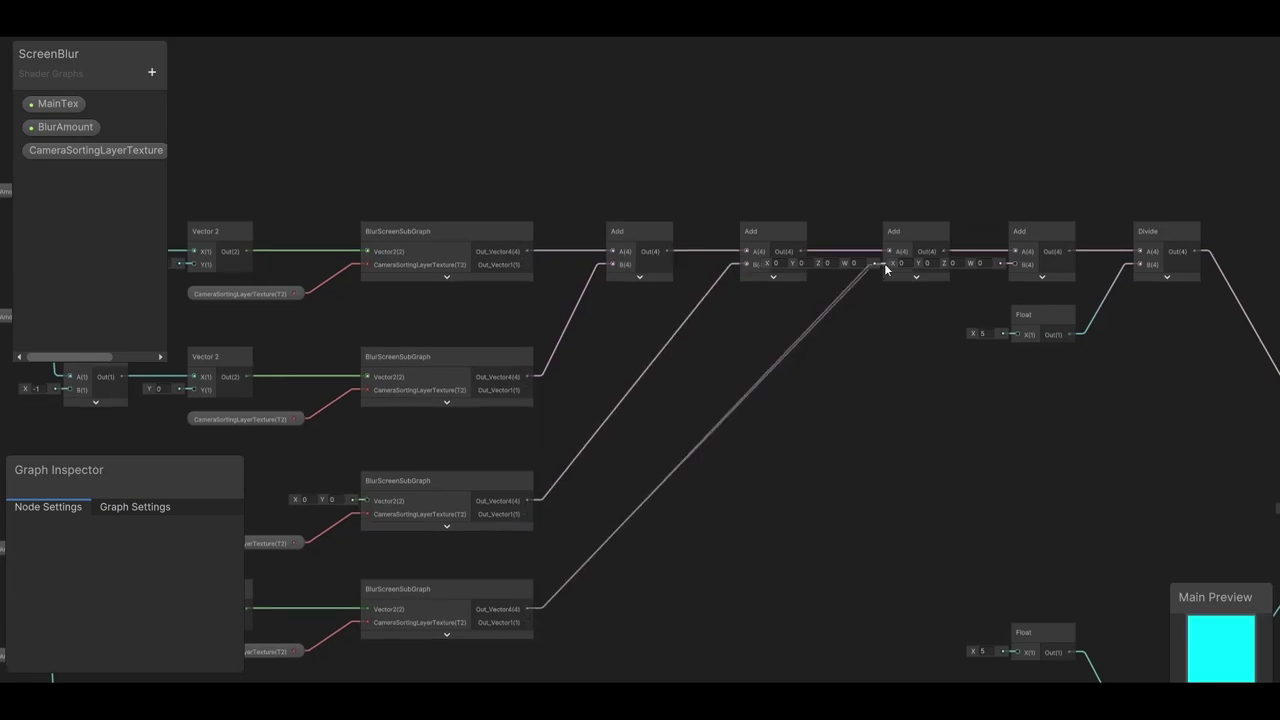
{"action": "middle_click_drag", "start_coordinate": [694, 608], "coordinate": [630, 488]}
{"action": "left_click_drag", "start_coordinate": [463, 603], "coordinate": [950, 151]}
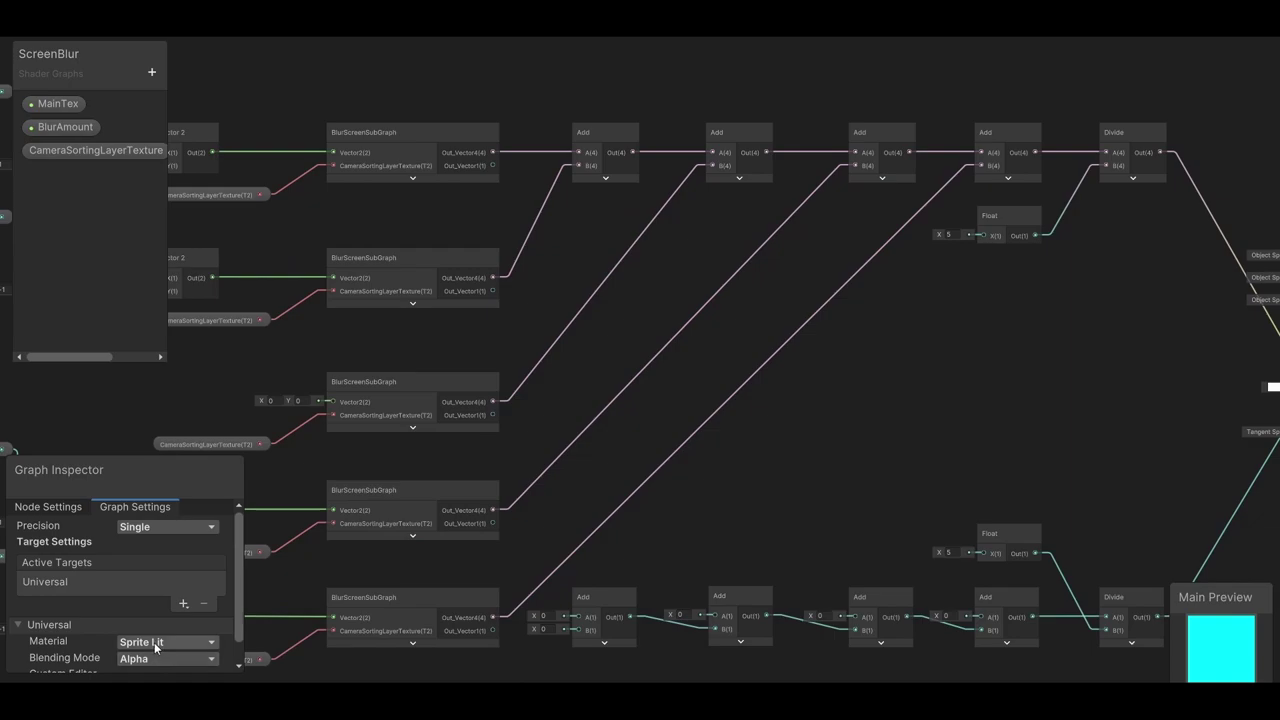
- Set the ScreenBlur graph's material type to Sprite Unlit
{"action": "left_click", "coordinate": [154, 642]}
{"action": "left_click", "coordinate": [173, 592]}
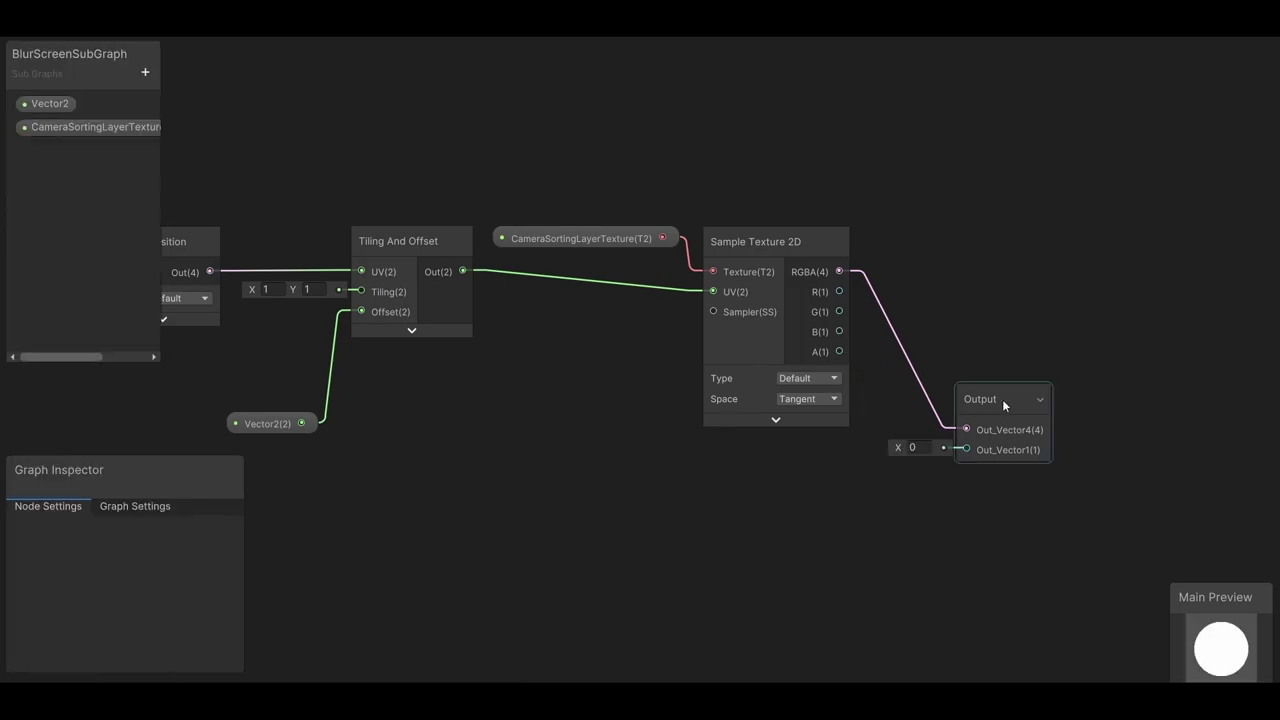
- Remove the Out_Vector1 entry from the Output node of BlurScreenSubGraph
{"action": "left_click", "coordinate": [1002, 399]}
{"action": "left_click", "coordinate": [145, 626]}
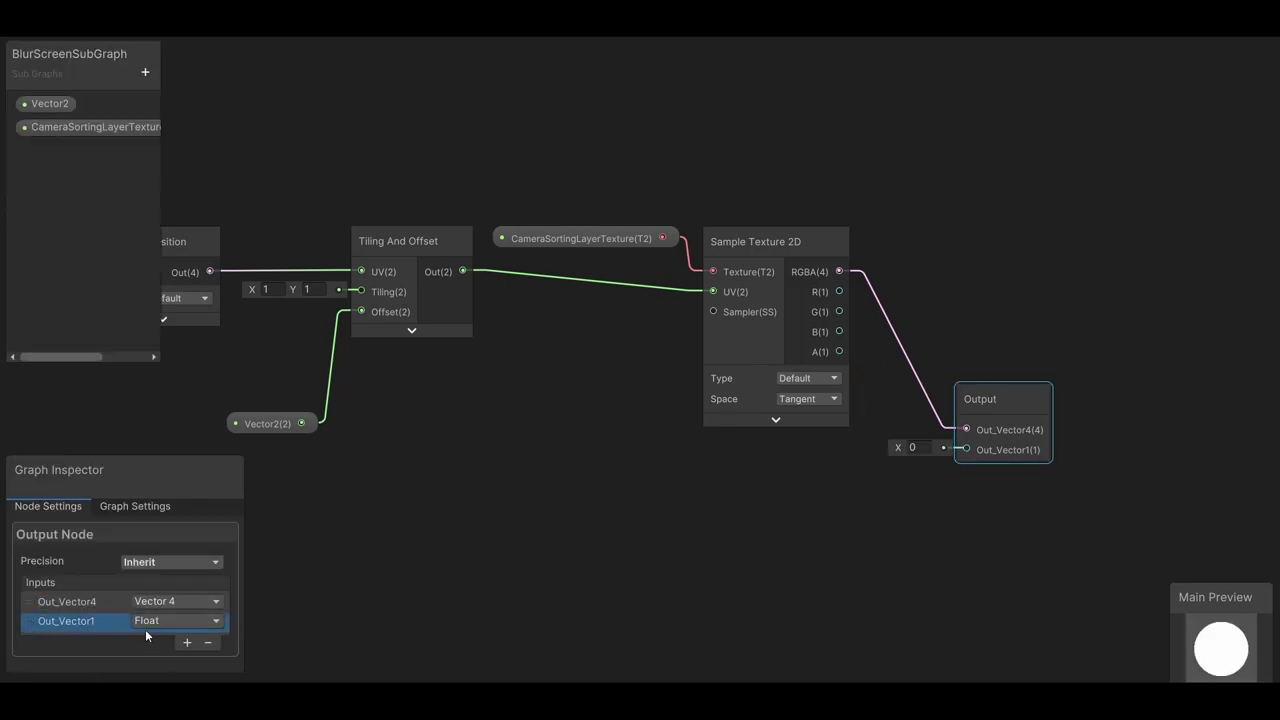
{"action": "left_click", "coordinate": [209, 643]}
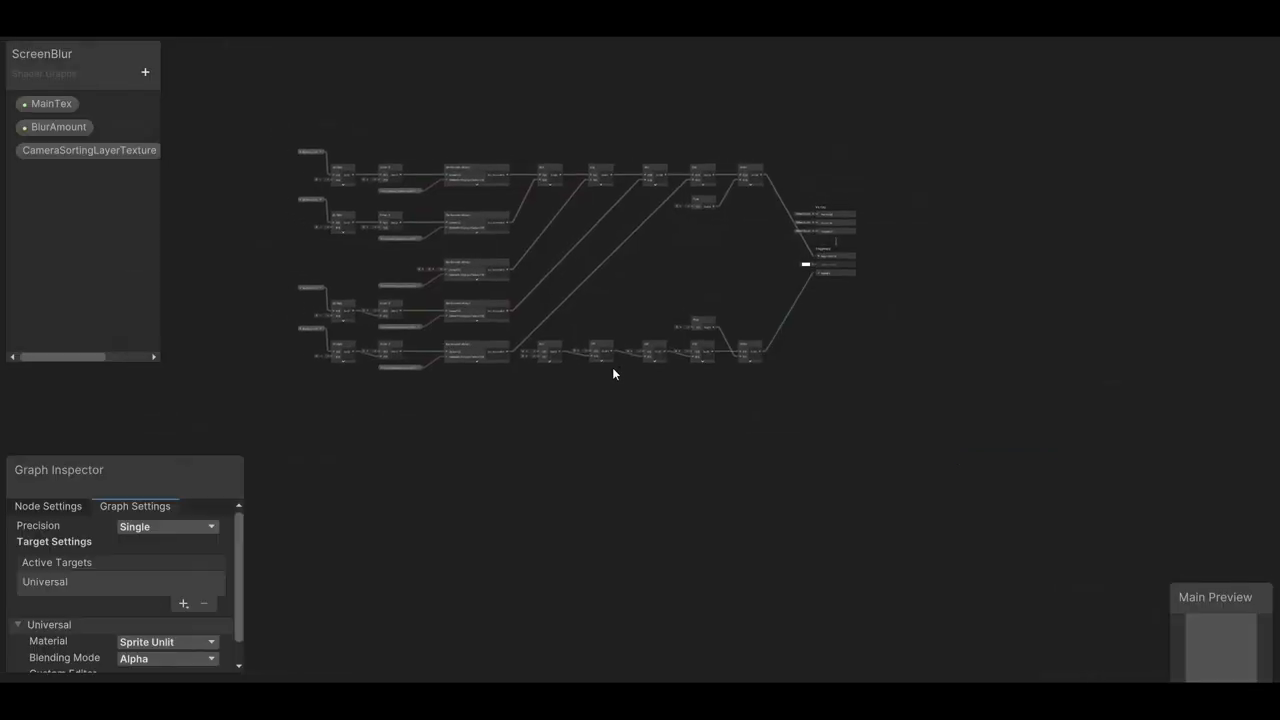
- Delete the lower alpha chain of Add, Float and Divide nodes from the ScreenBlur graph
{"action": "scroll", "coordinate": [529, 277], "scroll_direction": "up", "scroll_amount": 4}
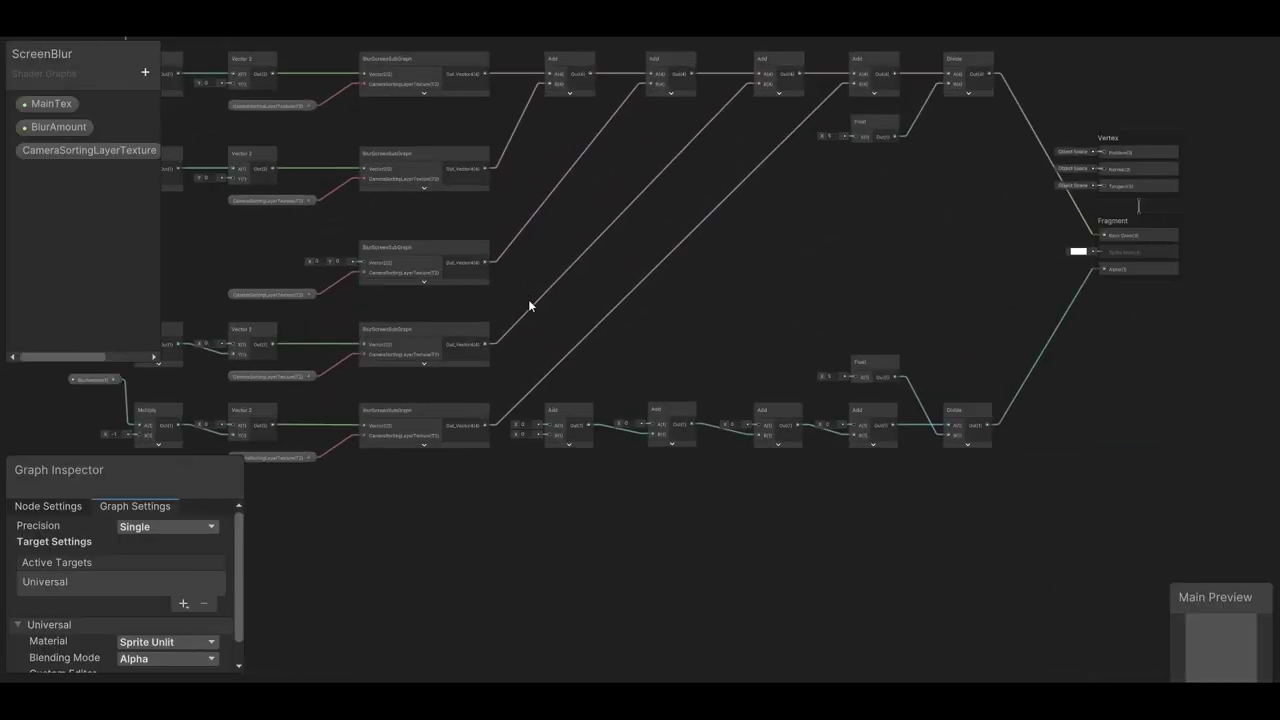
{"action": "scroll", "coordinate": [527, 350], "scroll_direction": "up", "scroll_amount": 2}
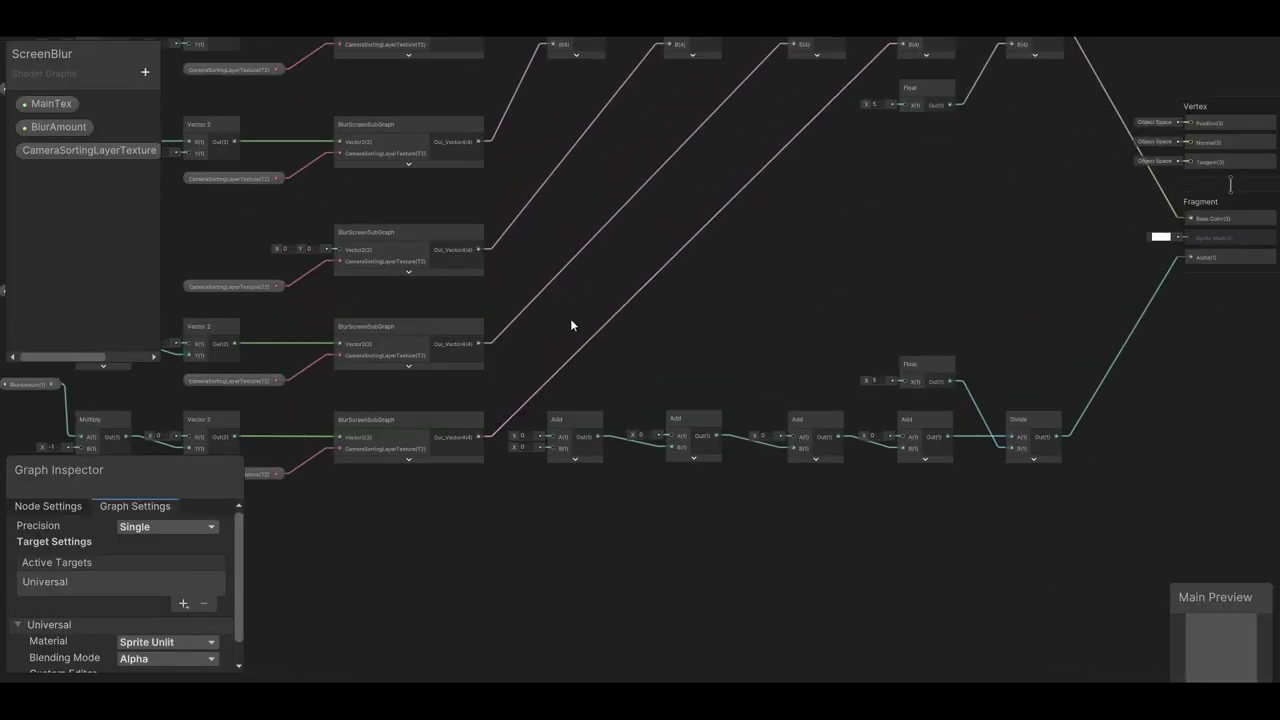
{"action": "left_click_drag", "start_coordinate": [574, 406], "coordinate": [1102, 481]}
{"action": "key", "text": "Delete"}
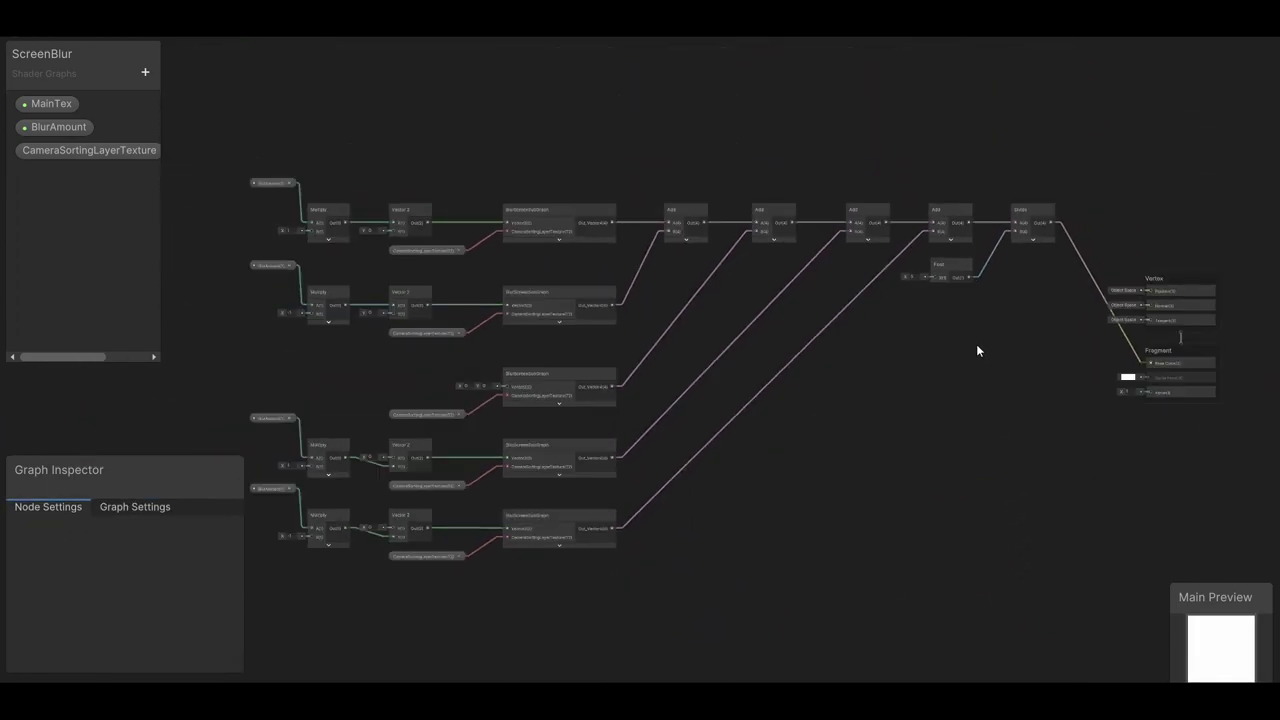
{"action": "left_click", "coordinate": [1197, 338]}
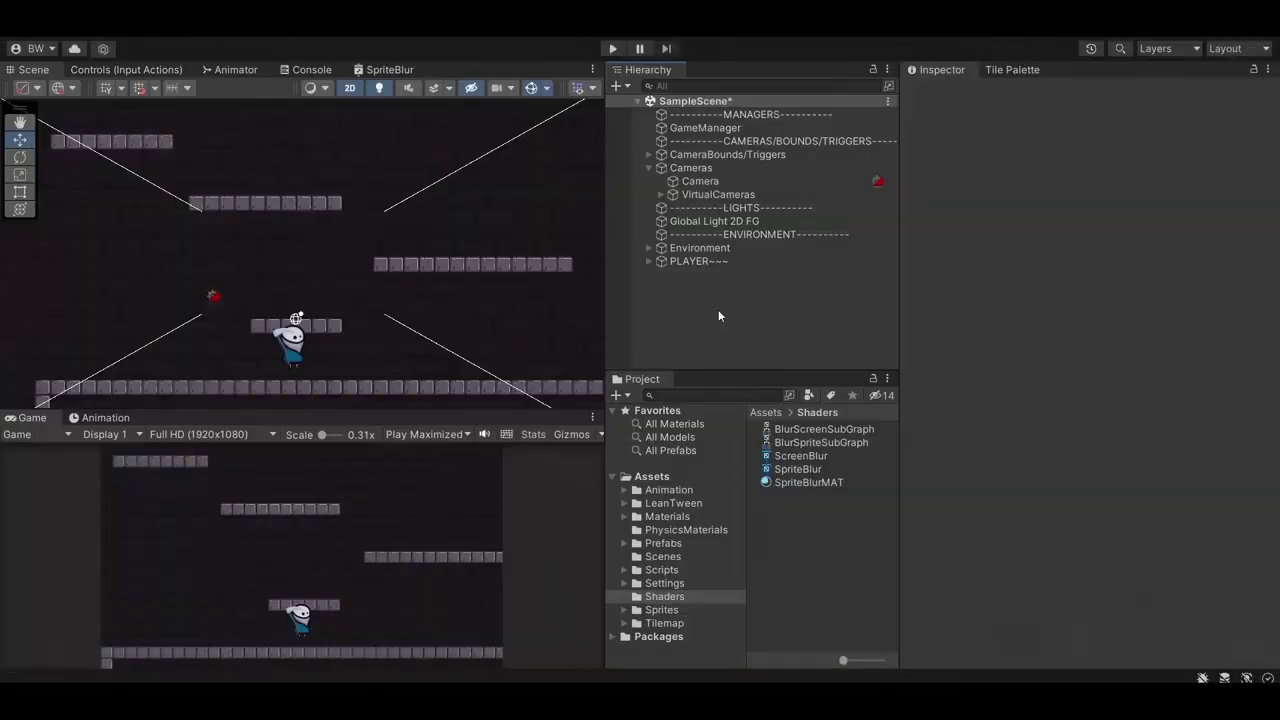
- Create a 2D Square sprite in the scene and name it SCREENBLUR
{"action": "right_click", "coordinate": [694, 296]}
{"action": "mouse_move", "coordinate": [763, 487]}
{"action": "mouse_move", "coordinate": [932, 482]}
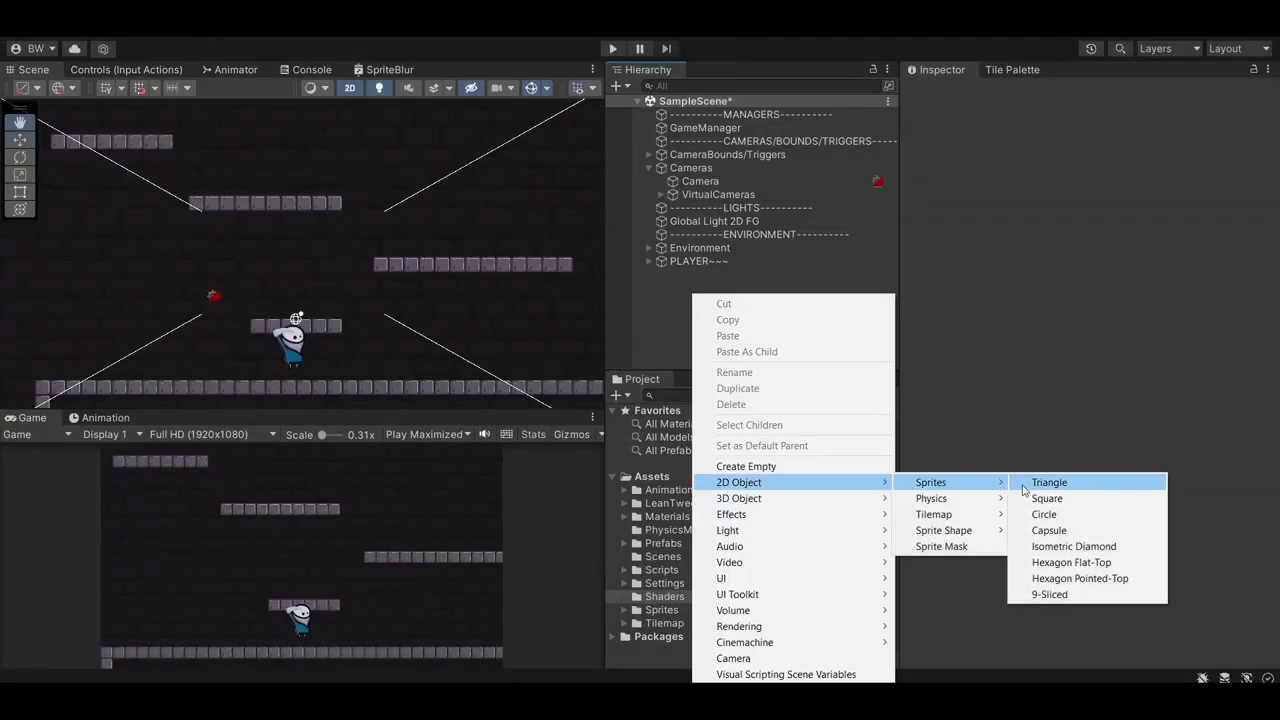
{"action": "left_click", "coordinate": [1040, 500]}
{"action": "key", "text": "Caps_Lock"}
{"action": "type", "text": "SCREENBLUR"}
{"action": "key", "text": "Return"}
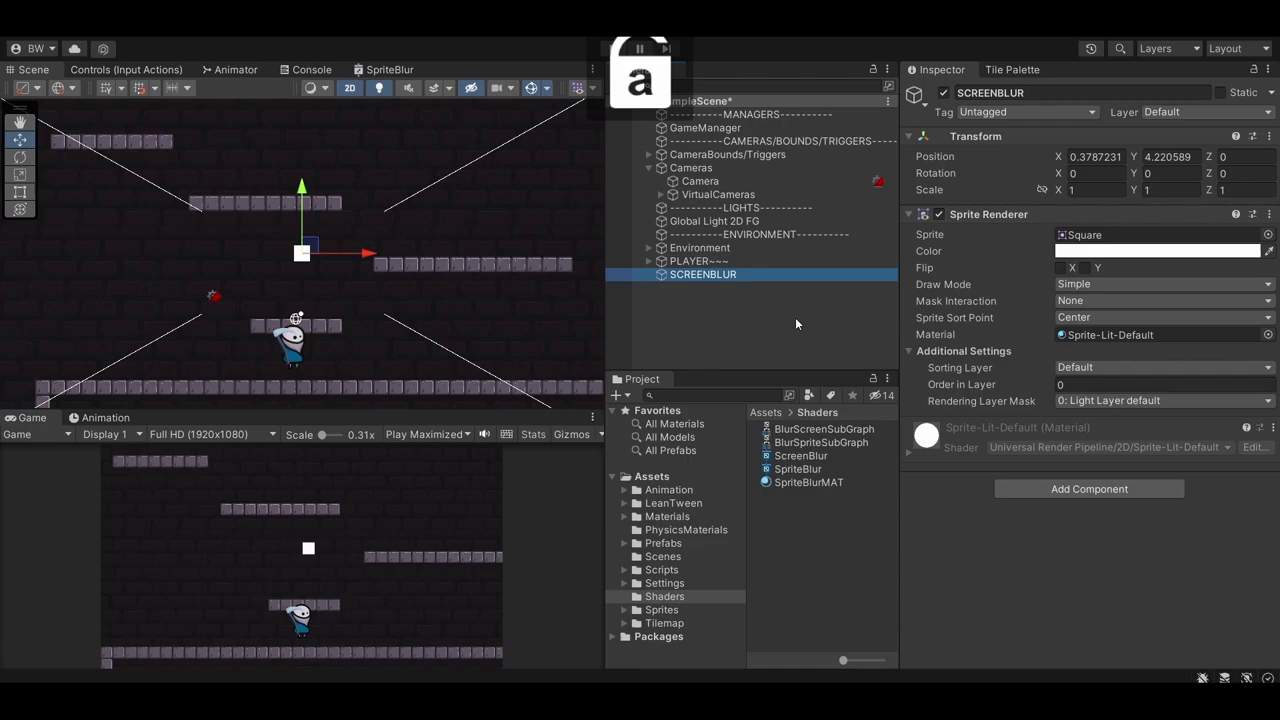
- Scale the SCREENBLUR square to 33.68 in X and 15.22 in Y
{"action": "left_click", "coordinate": [1072, 190]}
{"action": "type", "text": "33.68"}
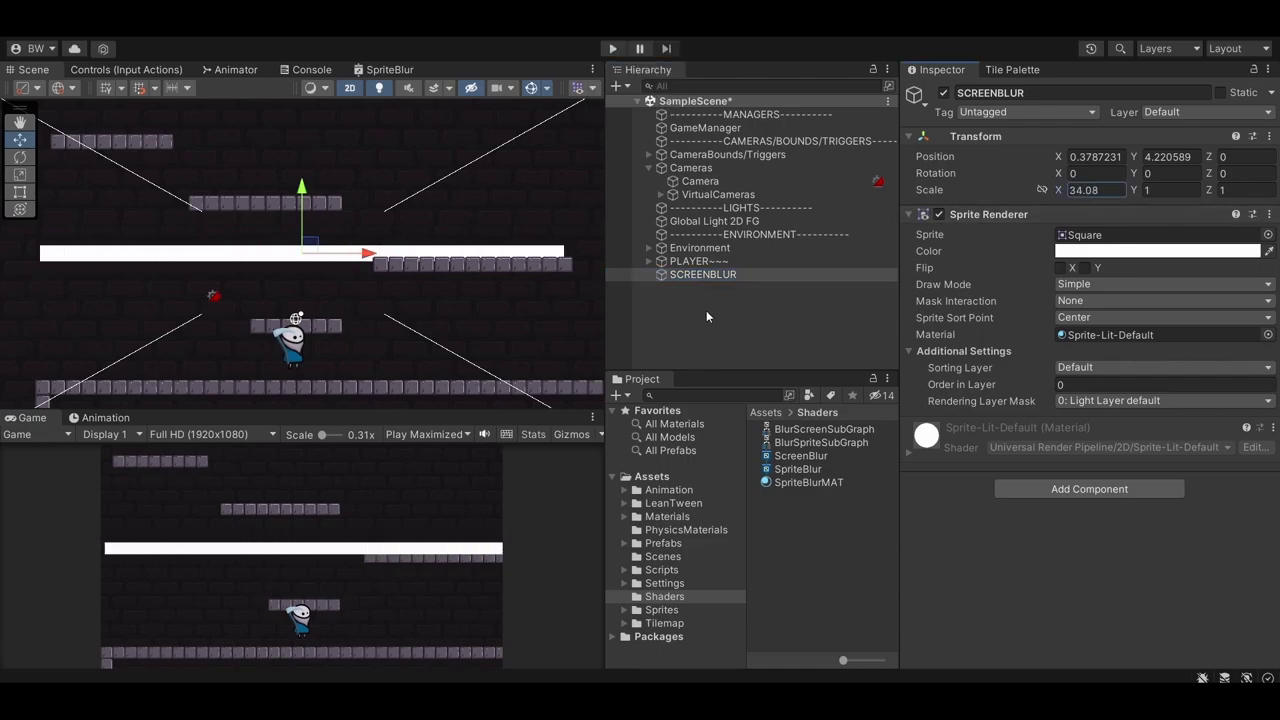
{"action": "key", "text": "Tab"}
{"action": "type", "text": "11.05"}
{"action": "left_click_drag", "start_coordinate": [160, 236], "coordinate": [269, 243]}
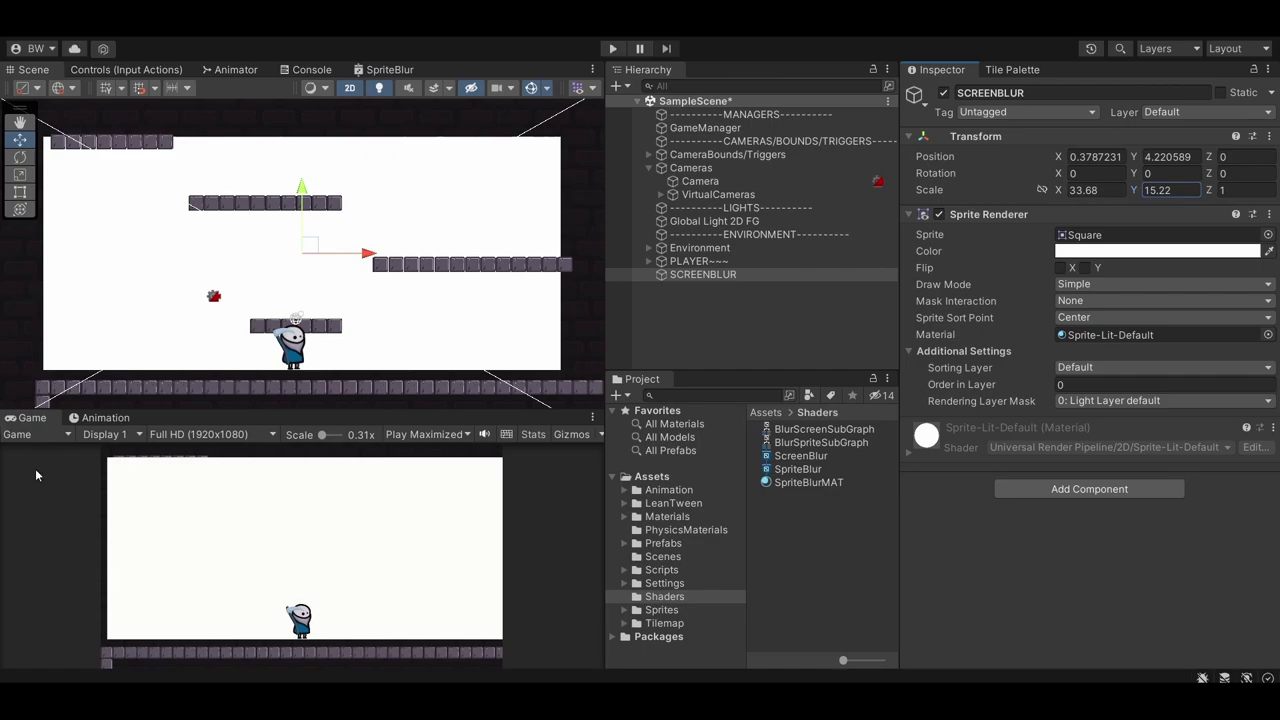
- Create a material named ScreenBlurMAT from the ScreenBlur shader and apply it to the SCREENBLUR square
{"action": "right_click", "coordinate": [805, 456]}
{"action": "mouse_move", "coordinate": [915, 84]}
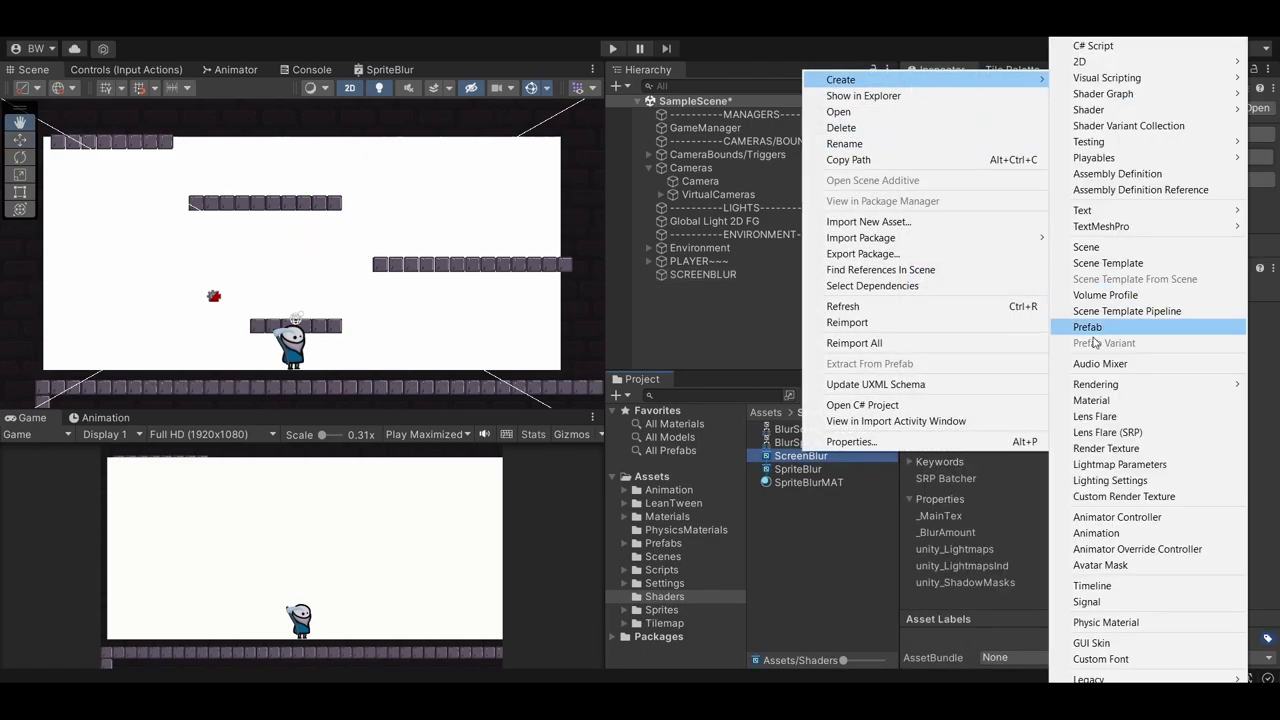
{"action": "left_click", "coordinate": [1094, 398]}
{"action": "type", "text": "ScreenBlurMAT"}
{"action": "key", "text": "Return"}
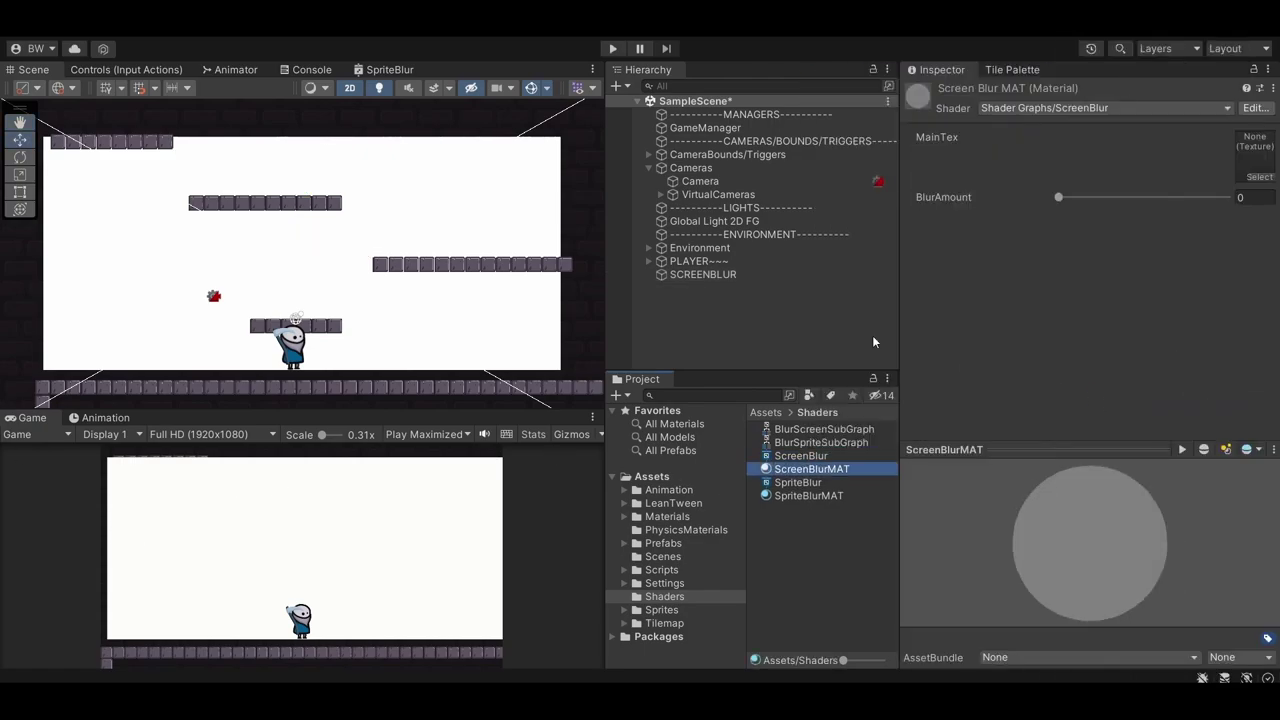
{"action": "left_click_drag", "start_coordinate": [811, 469], "coordinate": [713, 275]}
{"action": "left_click", "coordinate": [713, 275]}
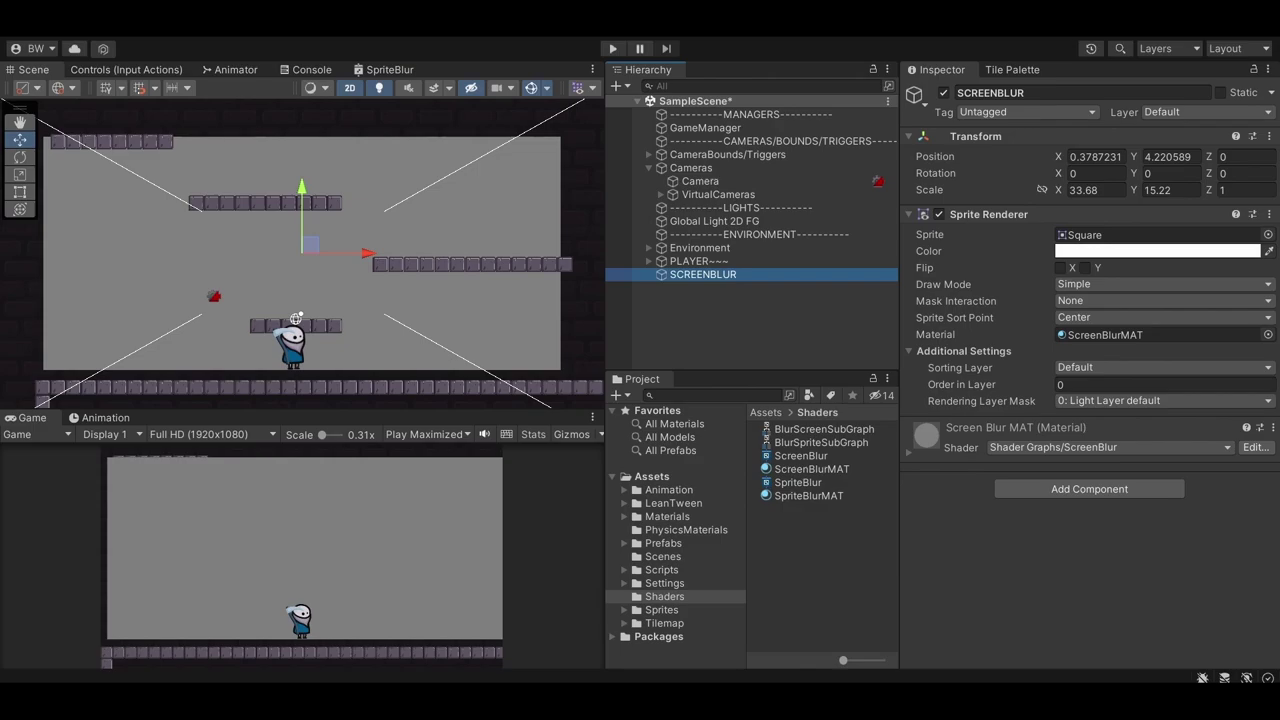
- Add a sorting layer named CameraSortingLayer and set it as the SCREENBLUR square's sorting layer
{"action": "left_click", "coordinate": [1101, 368]}
{"action": "left_click", "coordinate": [1100, 403]}
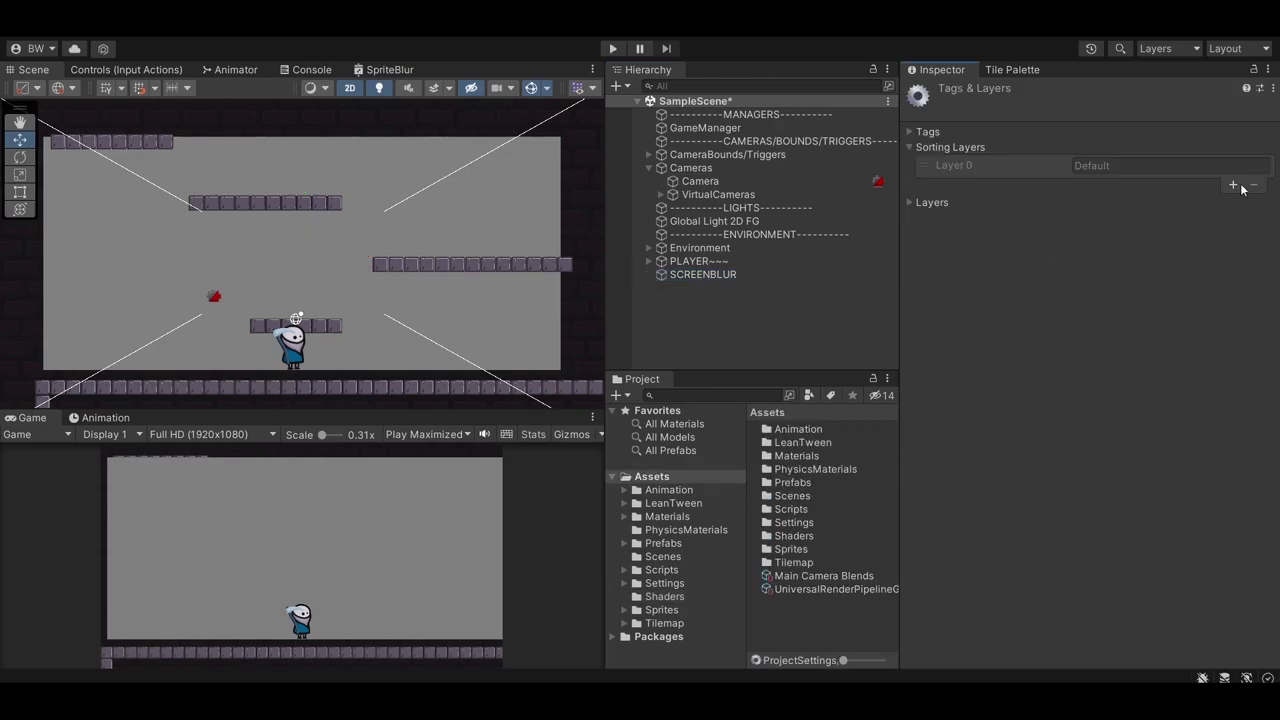
{"action": "left_click", "coordinate": [1233, 185]}
{"action": "type", "text": "CameraSortingLayer"}
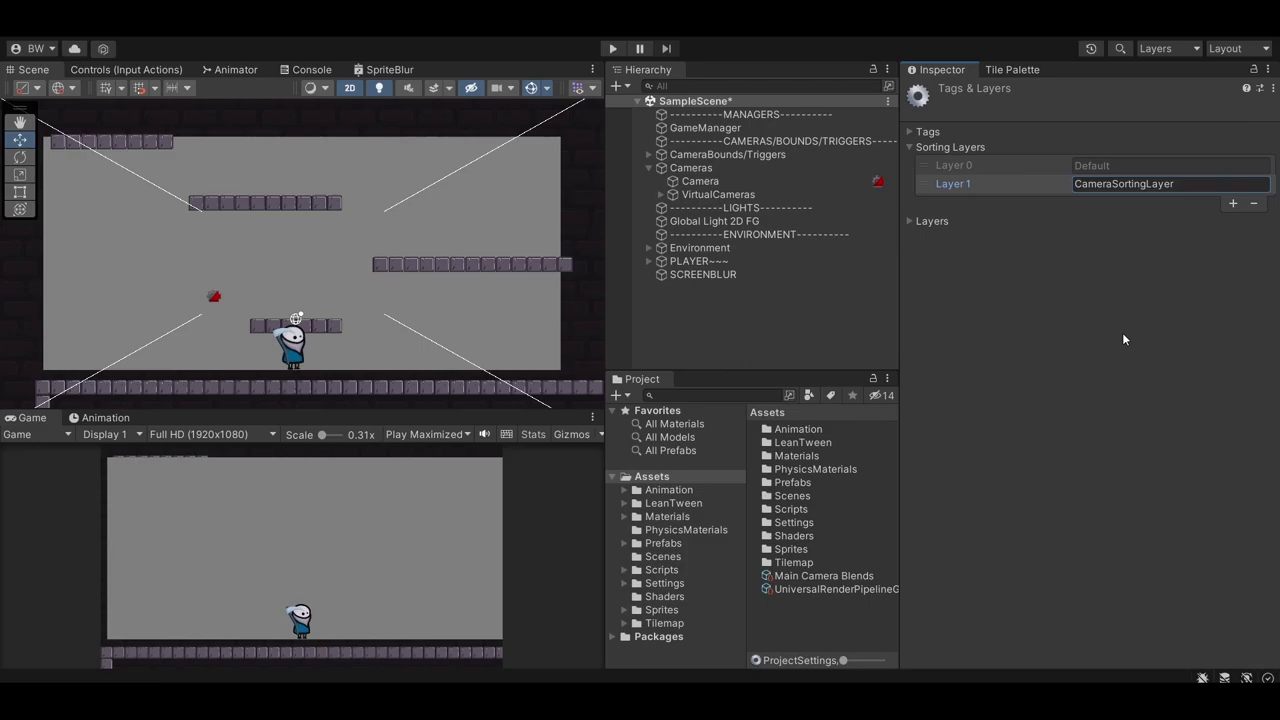
{"action": "left_click", "coordinate": [765, 276]}
{"action": "left_click", "coordinate": [1060, 367]}
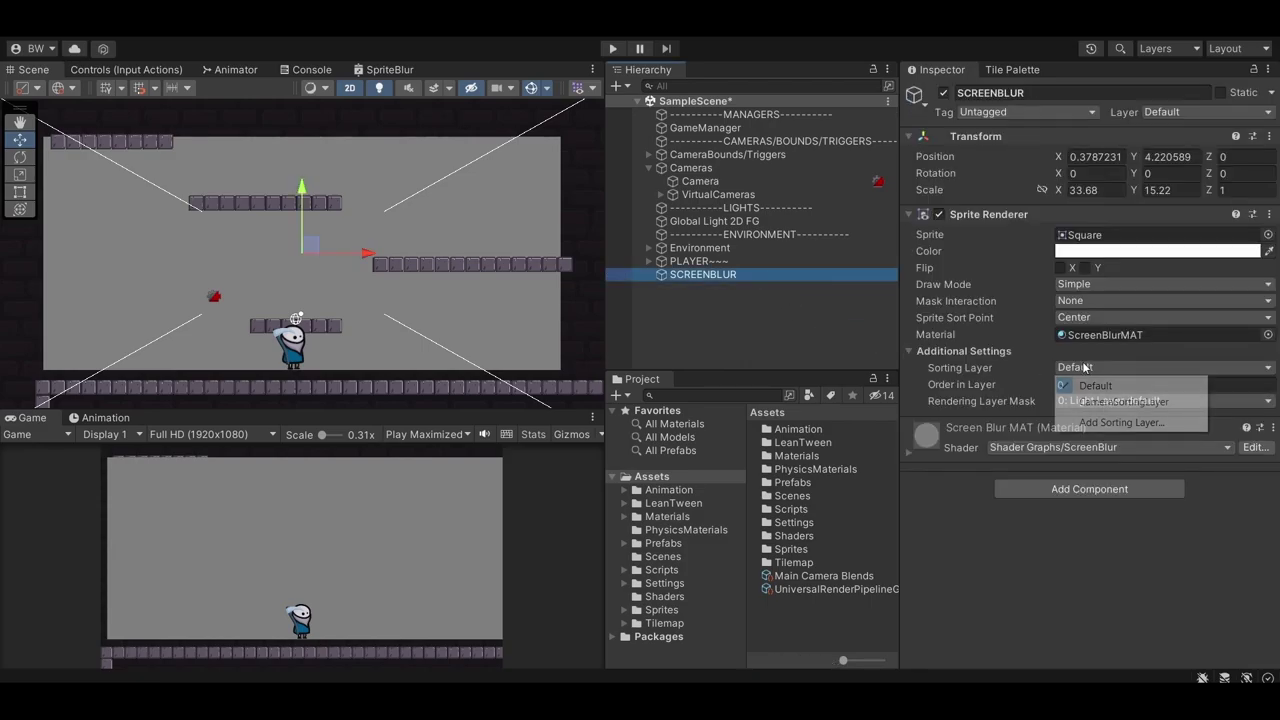
{"action": "left_click", "coordinate": [1095, 402]}
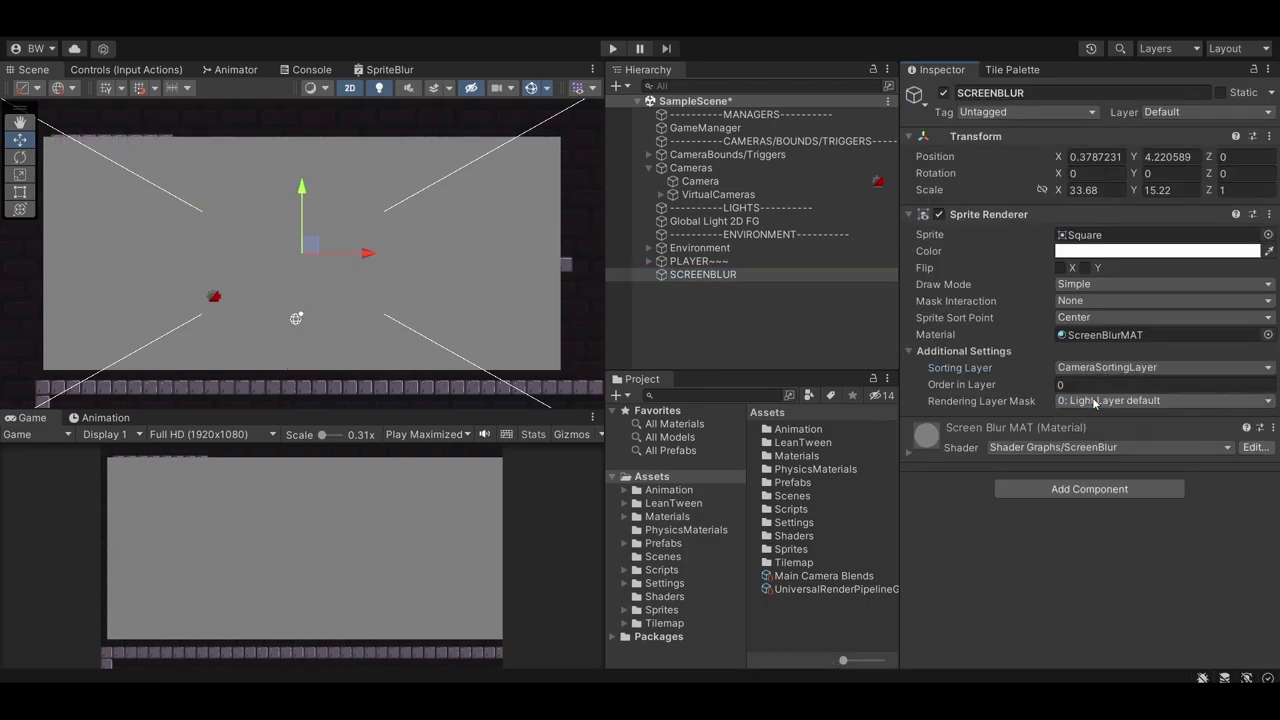
- Locate the Renderer2D asset through the project's Graphics settings and set its Foremost Sorting Layer to Default
{"action": "left_click", "coordinate": [36, 30]}
{"action": "left_click", "coordinate": [76, 486]}
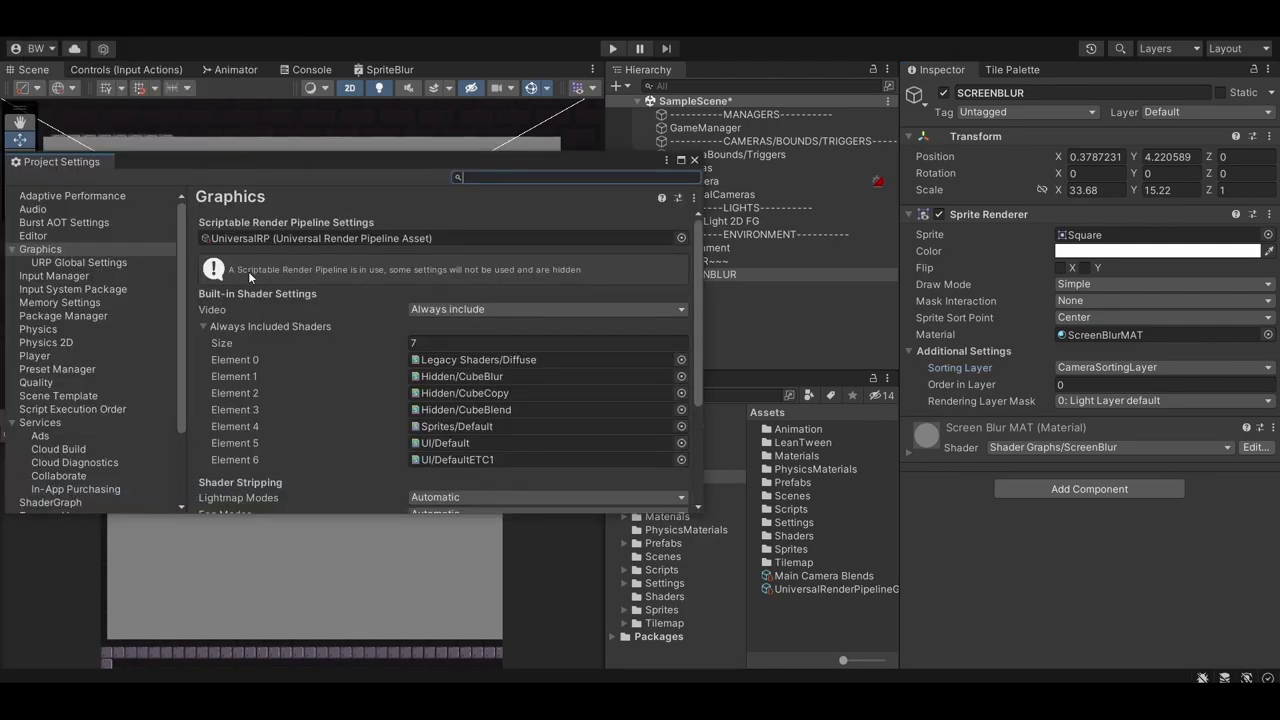
{"action": "left_click", "coordinate": [67, 251]}
{"action": "left_click", "coordinate": [330, 238]}
{"action": "left_click", "coordinate": [803, 482]}
{"action": "double_click", "coordinate": [1060, 177]}
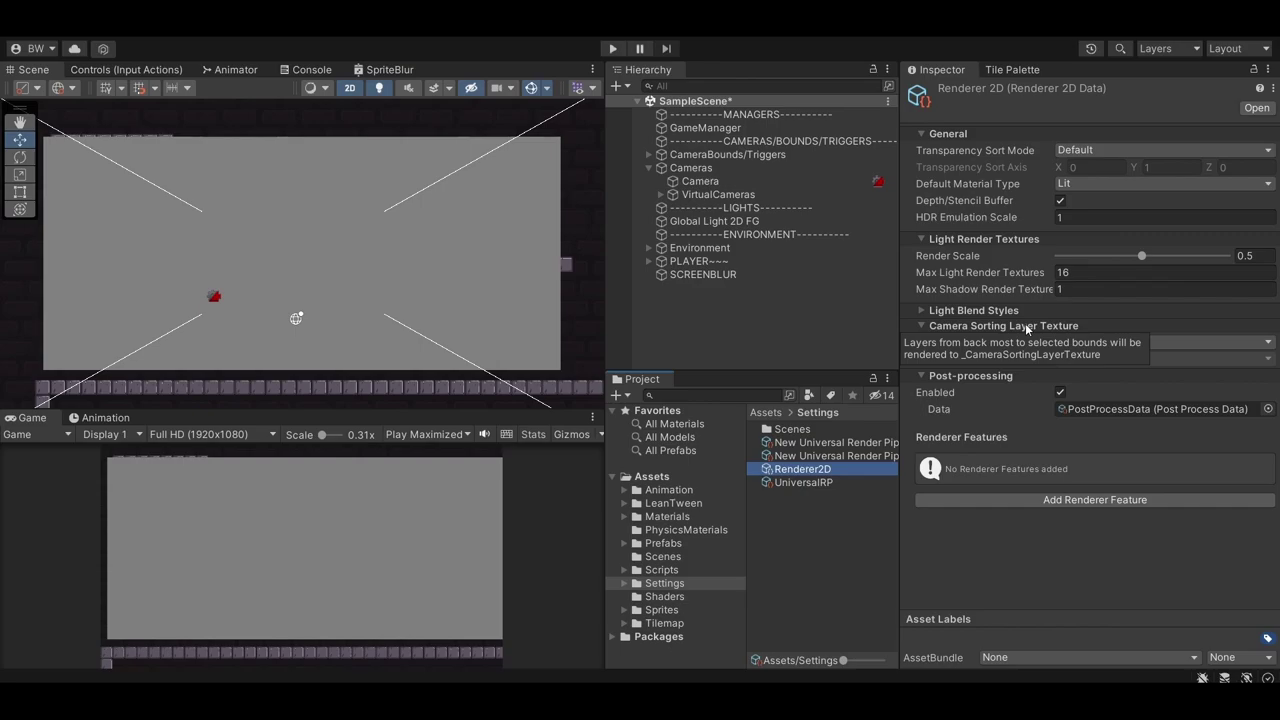
{"action": "left_click", "coordinate": [1076, 347]}
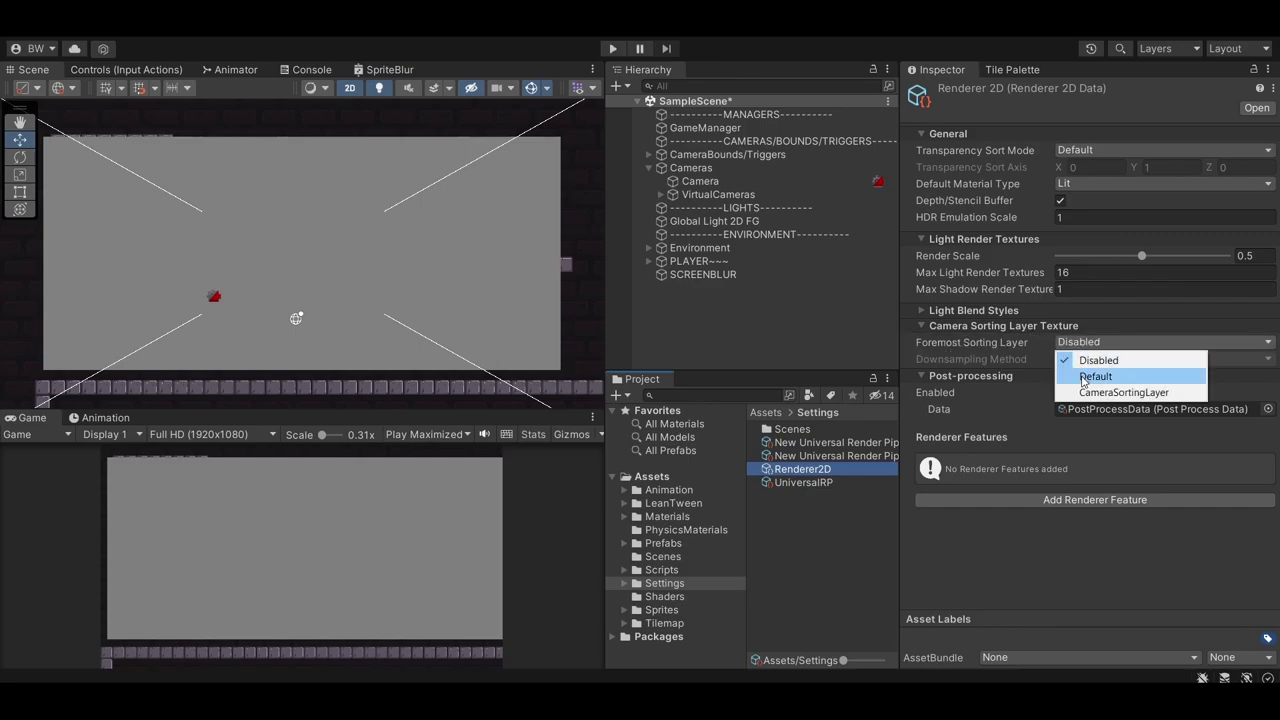
{"action": "left_click", "coordinate": [1081, 375]}
- Move the SCREENBLUR square to about X 0, Y 2.59 and set its material's BlurAmount to about 0.0114
{"action": "left_click", "coordinate": [696, 277]}
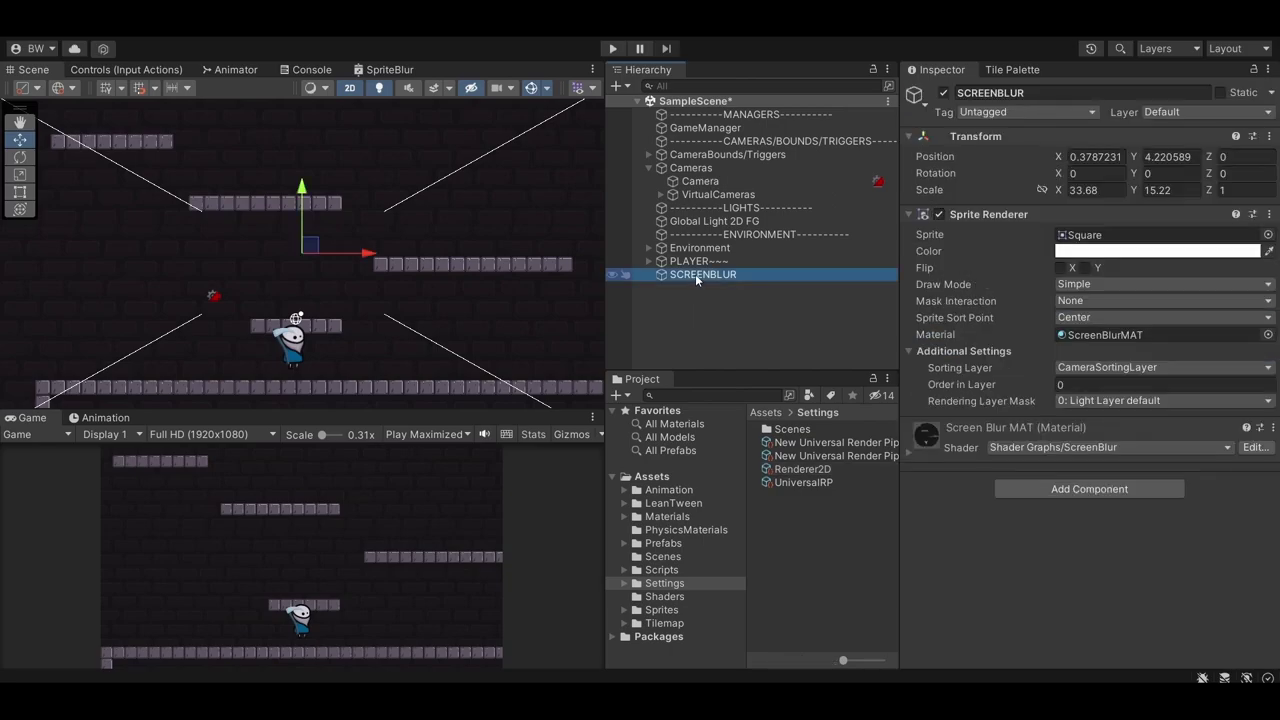
{"action": "left_click_drag", "start_coordinate": [310, 244], "coordinate": [304, 269]}
{"action": "left_click", "coordinate": [907, 453]}
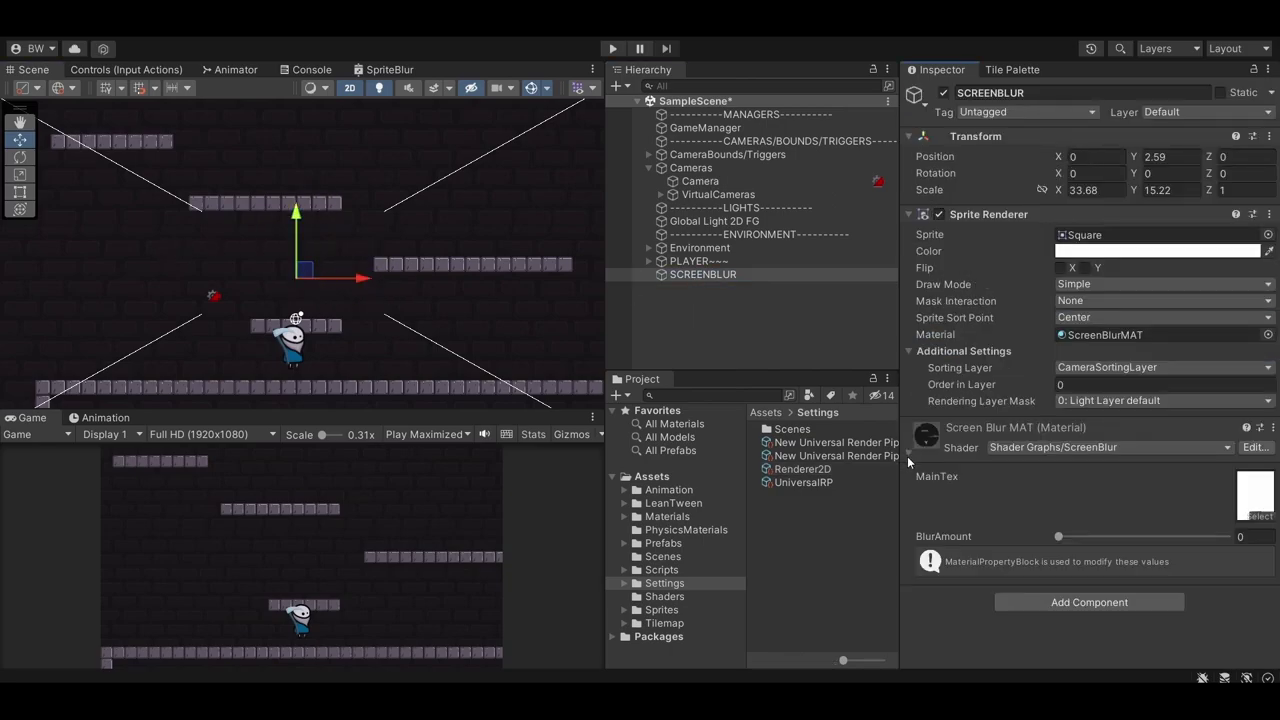
{"action": "mouse_move", "coordinate": [1056, 538]}
{"action": "left_mouse_down"}
{"action": "mouse_move", "coordinate": [1102, 541]}
{"action": "mouse_move", "coordinate": [1058, 539]}
{"action": "mouse_move", "coordinate": [1077, 539]}
{"action": "left_mouse_up"}
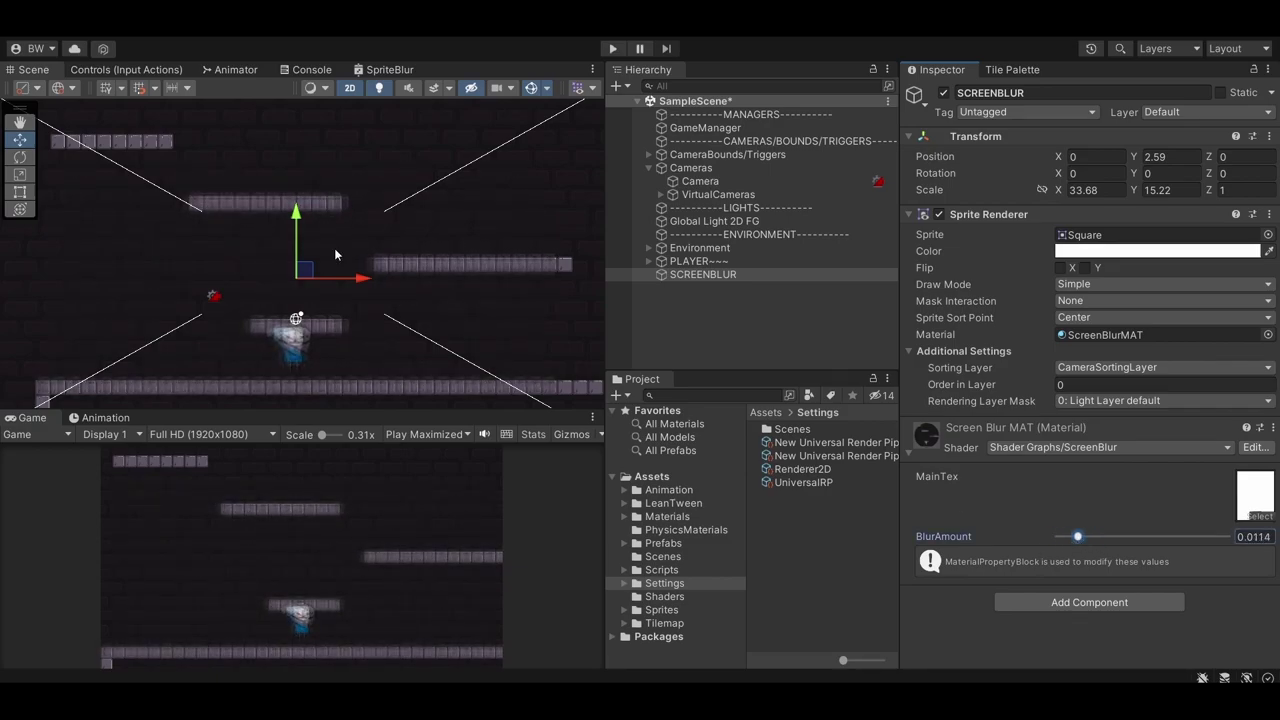
- Try different scene positions for the SCREENBLUR square, ending at about X 2.28, Y -0.21
{"action": "left_click_drag", "start_coordinate": [310, 266], "coordinate": [360, 212]}
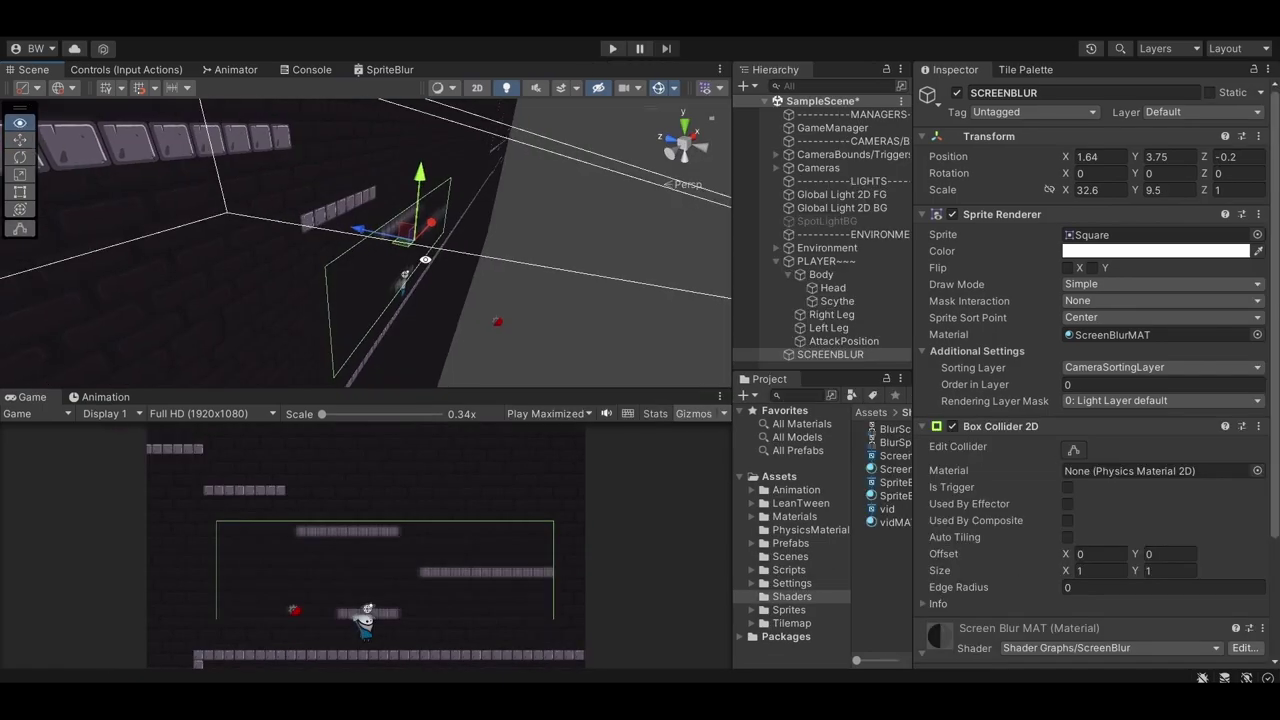
{"action": "left_click_drag", "start_coordinate": [500, 250], "coordinate": [543, 266], "text": "alt"}
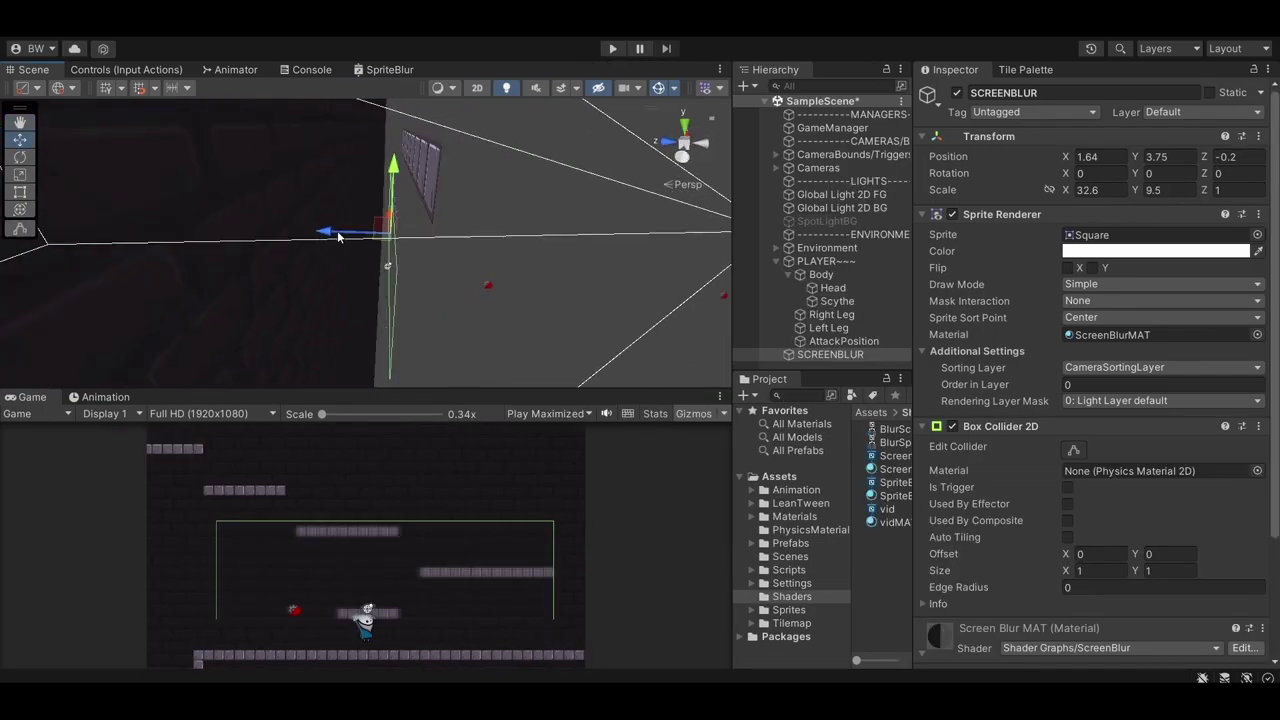
{"action": "mouse_move", "coordinate": [341, 235]}
{"action": "left_mouse_down", "text": "alt"}
{"action": "mouse_move", "coordinate": [380, 216]}
{"action": "mouse_move", "coordinate": [290, 235]}
{"action": "mouse_move", "coordinate": [502, 254]}
{"action": "mouse_move", "coordinate": [251, 260]}
{"action": "mouse_move", "coordinate": [464, 256]}
{"action": "mouse_move", "coordinate": [349, 252]}
{"action": "left_mouse_up", "text": "alt"}
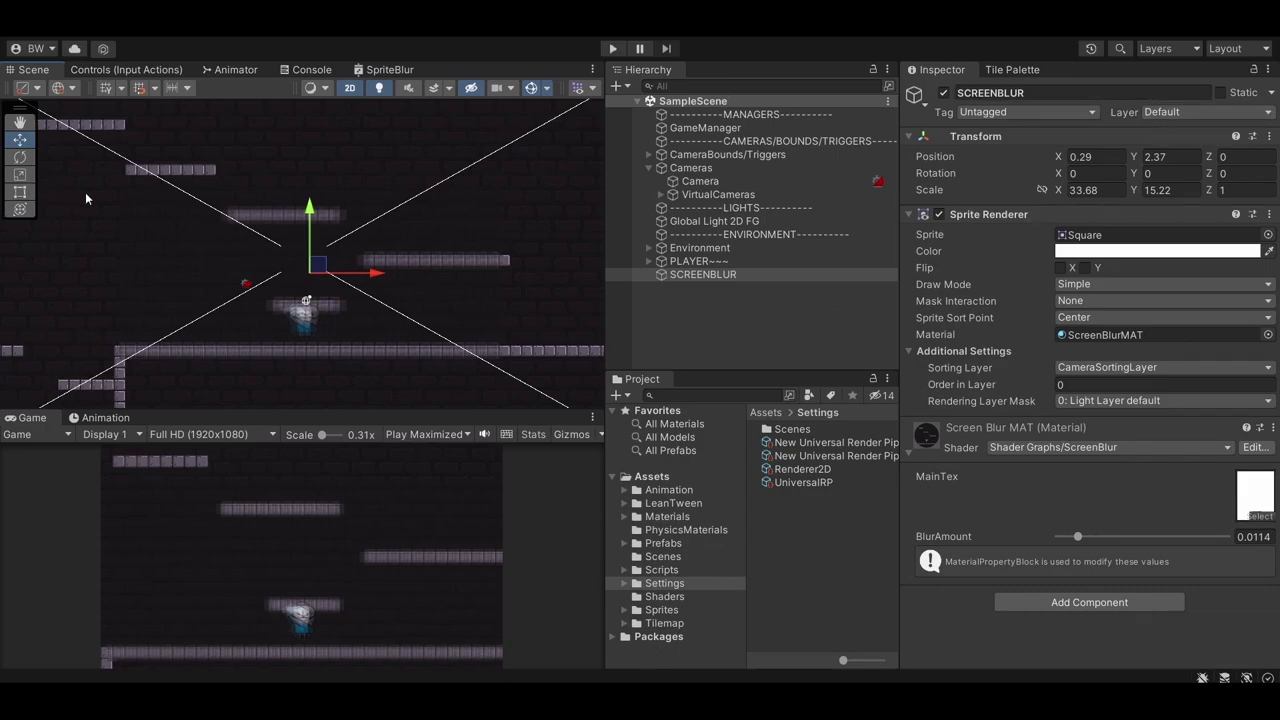
{"action": "left_click_drag", "start_coordinate": [320, 268], "coordinate": [344, 300]}
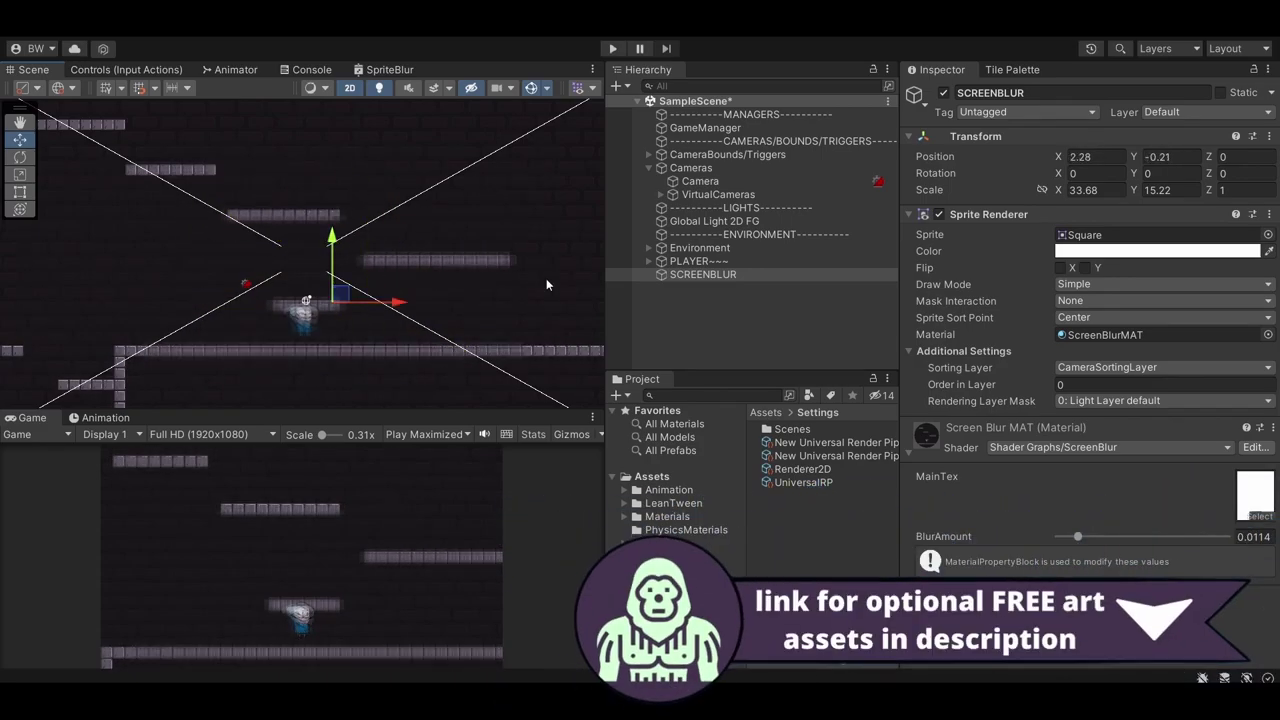
- Enlarge the Scene view and move the SCREENBLUR square to about X -1.07, Y 0.22
{"action": "left_click_drag", "start_coordinate": [604, 293], "coordinate": [830, 294]}
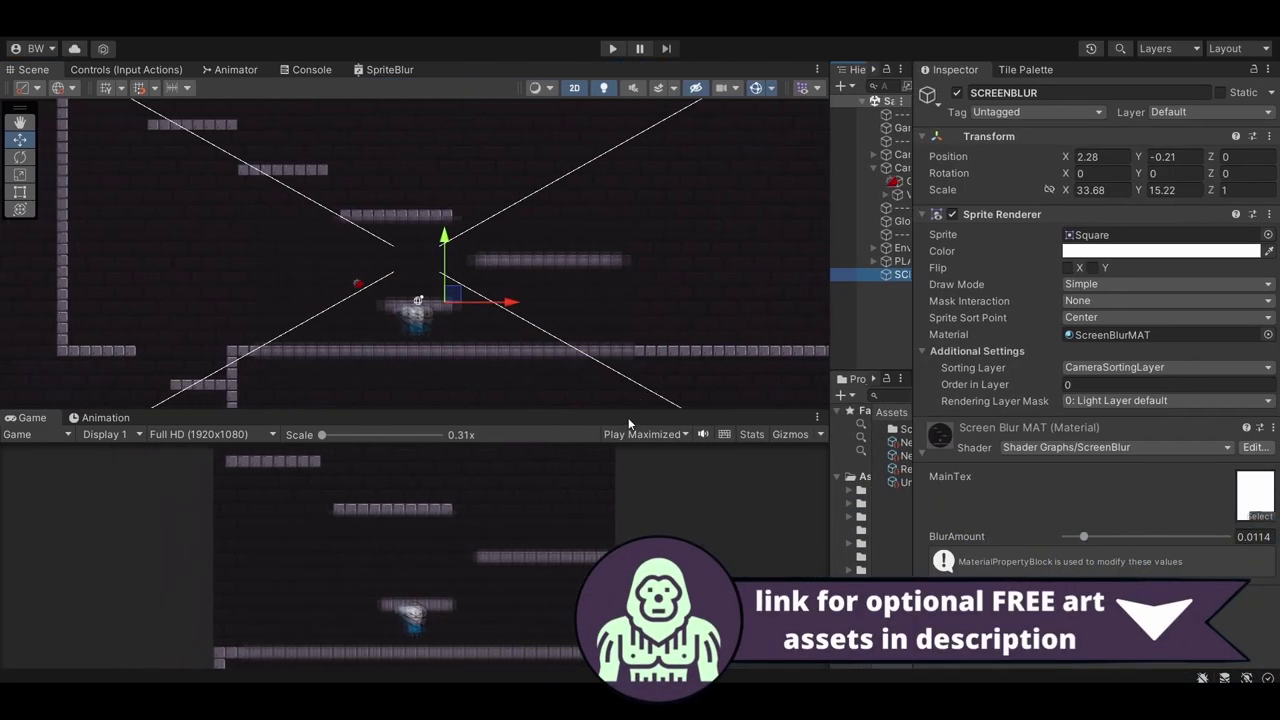
{"action": "left_click_drag", "start_coordinate": [628, 412], "coordinate": [628, 477]}
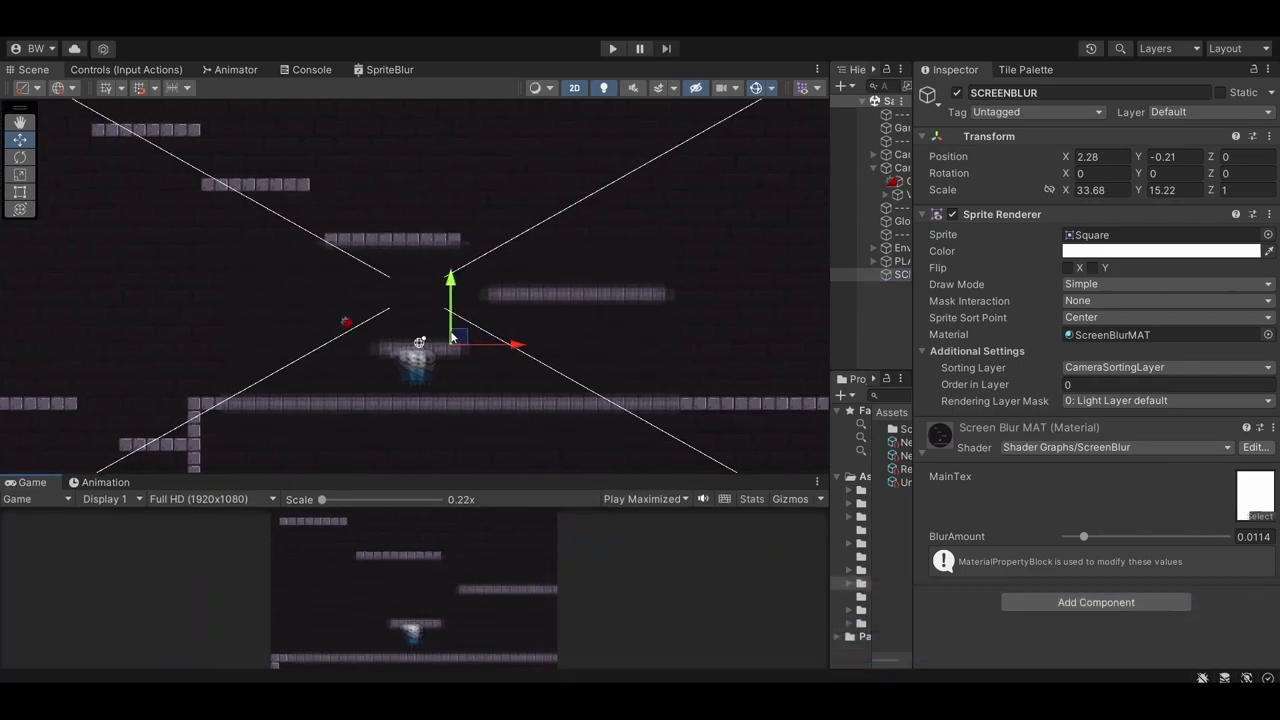
{"action": "left_click_drag", "start_coordinate": [452, 325], "coordinate": [594, 273]}
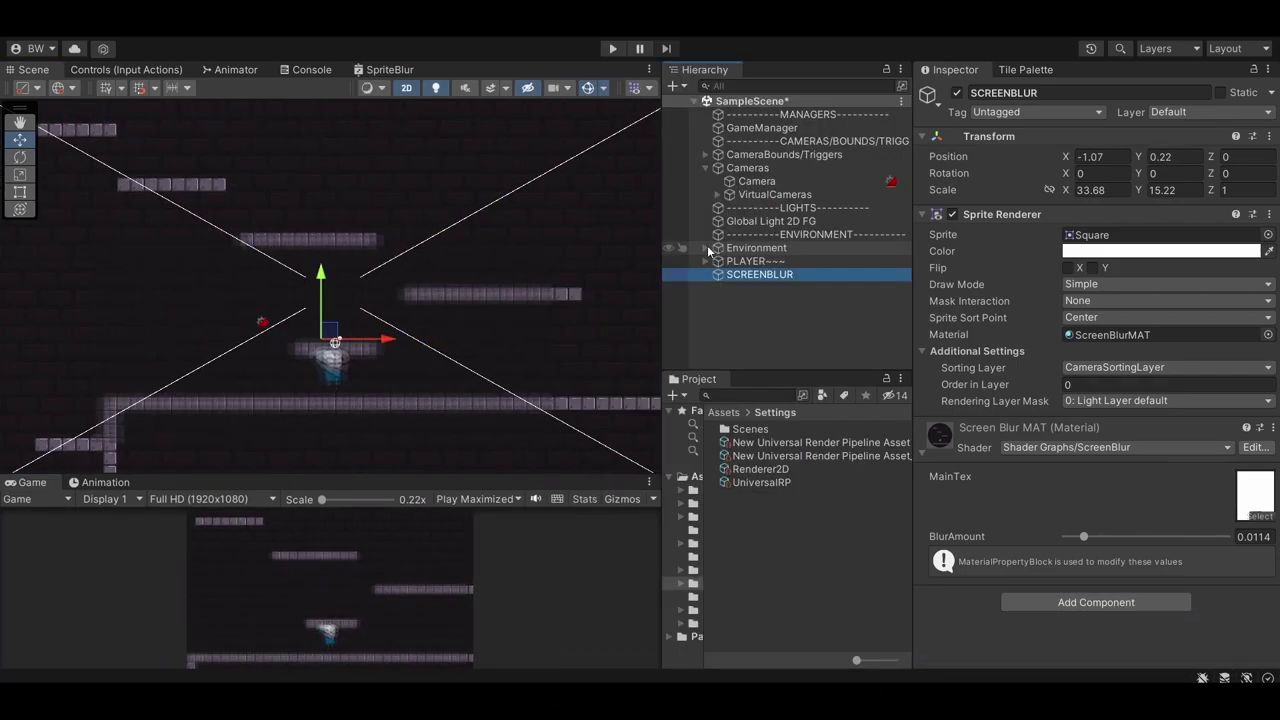
- Starting from the Background Plain object under Environment, add a layer named background as User Layer 8
{"action": "left_click", "coordinate": [706, 249]}
{"action": "left_click", "coordinate": [745, 261]}
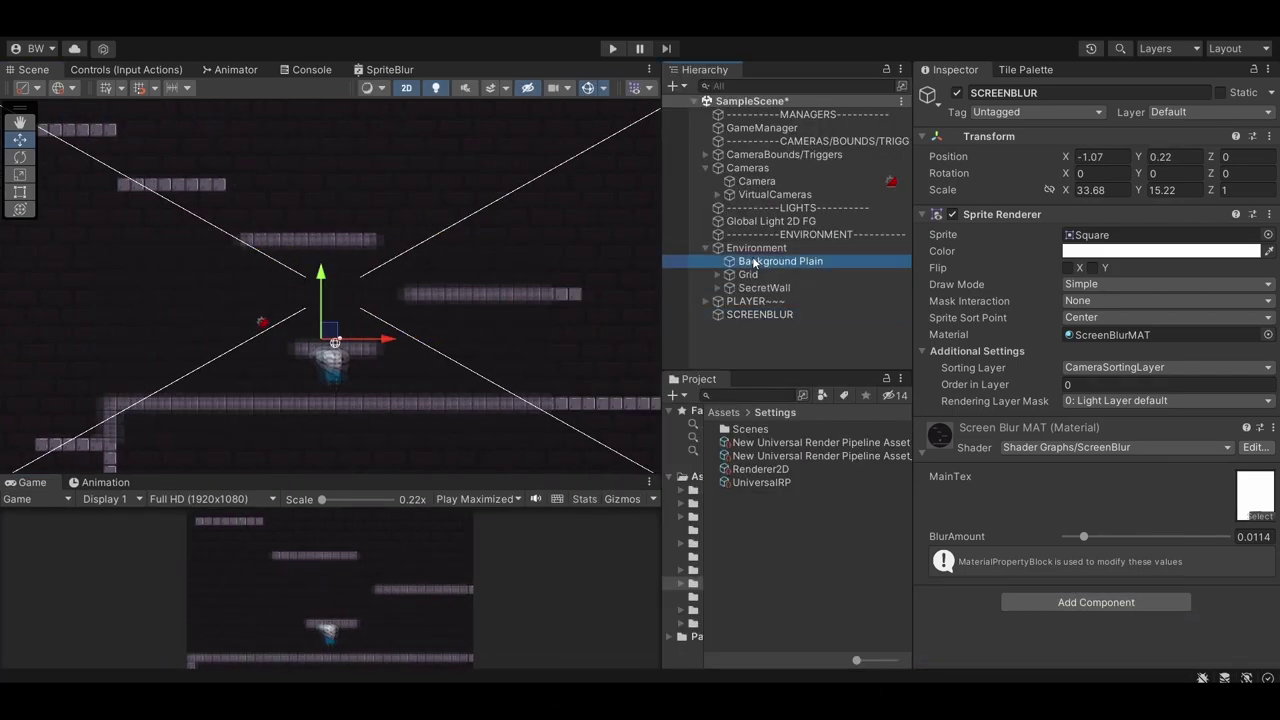
{"action": "left_click", "coordinate": [957, 93]}
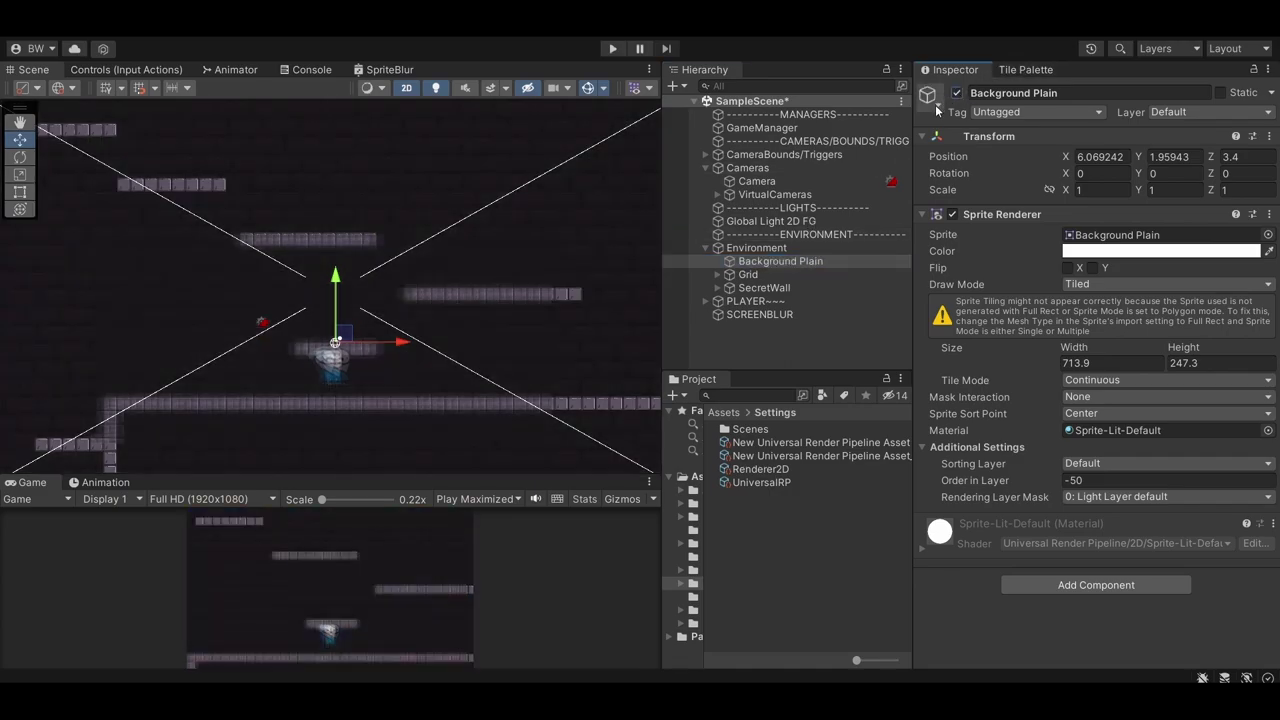
{"action": "left_click", "coordinate": [1210, 111]}
{"action": "left_click", "coordinate": [1195, 257]}
{"action": "left_click", "coordinate": [1125, 327]}
{"action": "type", "text": "bac"}
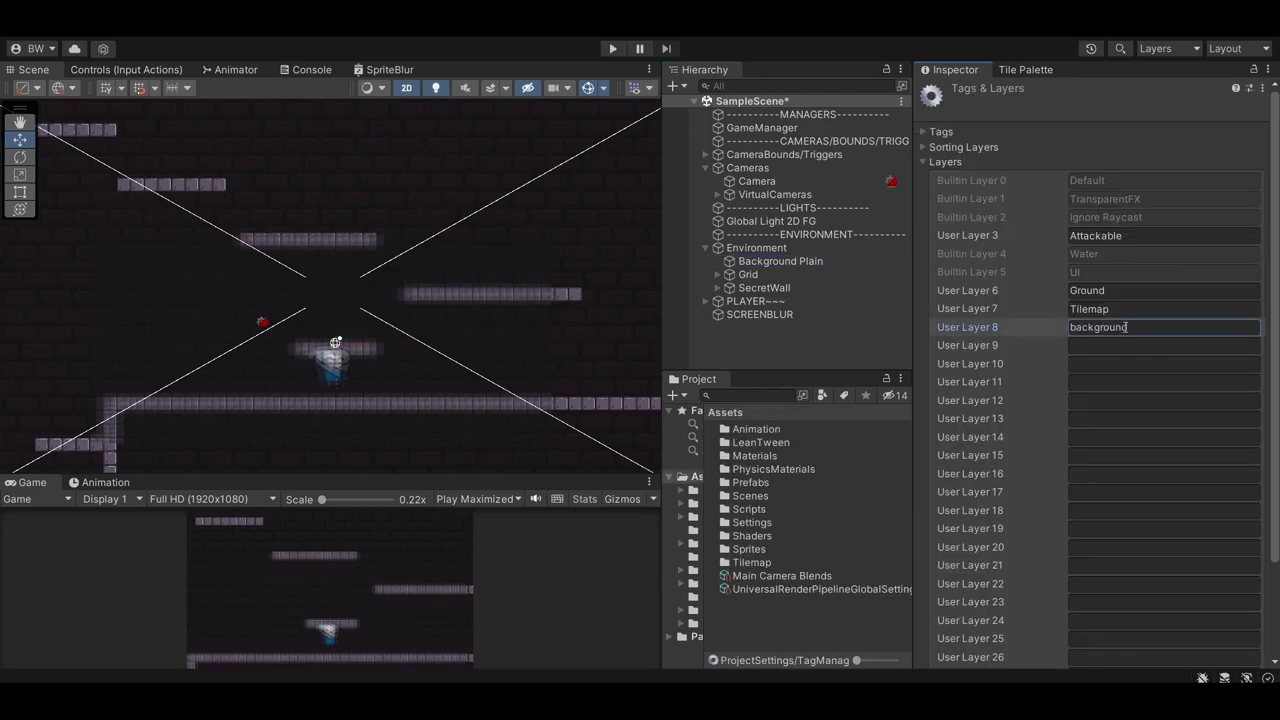
{"action": "type", "text": "kground"}
- Assign the Background Plain object to the background layer
{"action": "left_click", "coordinate": [780, 261]}
{"action": "left_click", "coordinate": [1210, 111]}
{"action": "left_click", "coordinate": [1186, 260]}
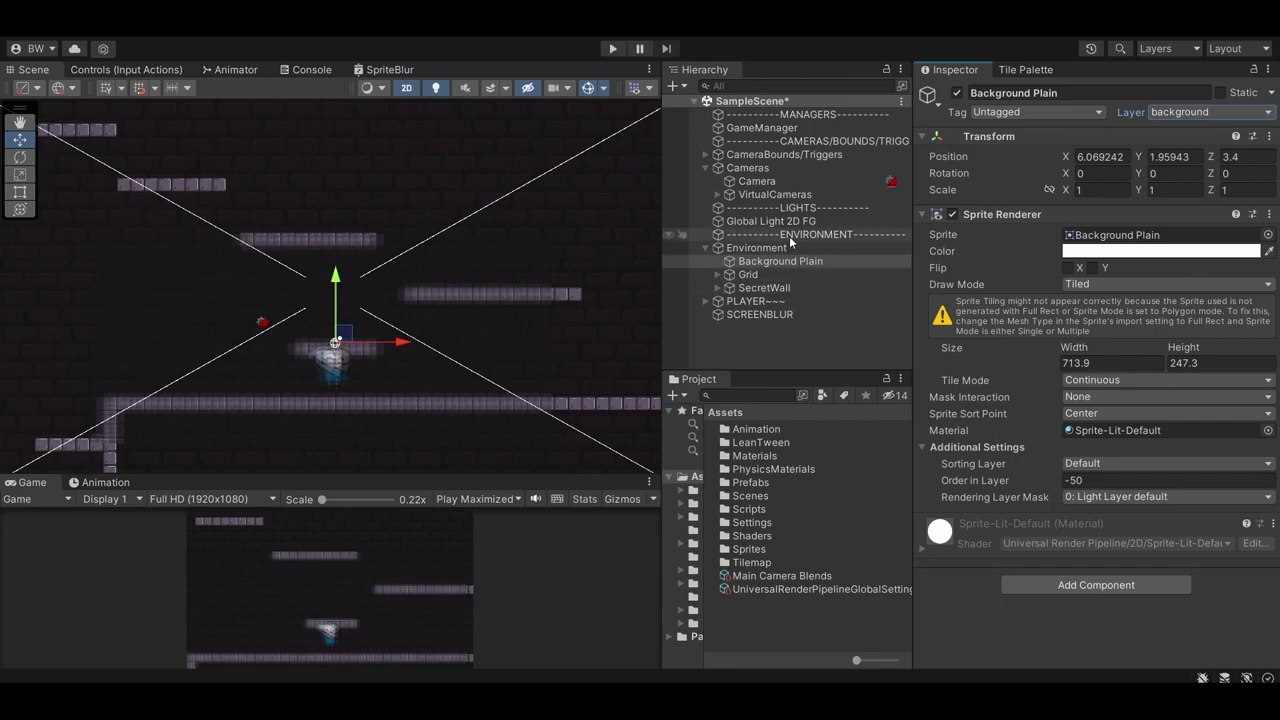
- Exclude the background layer from the main Camera's culling mask
{"action": "left_click", "coordinate": [771, 182]}
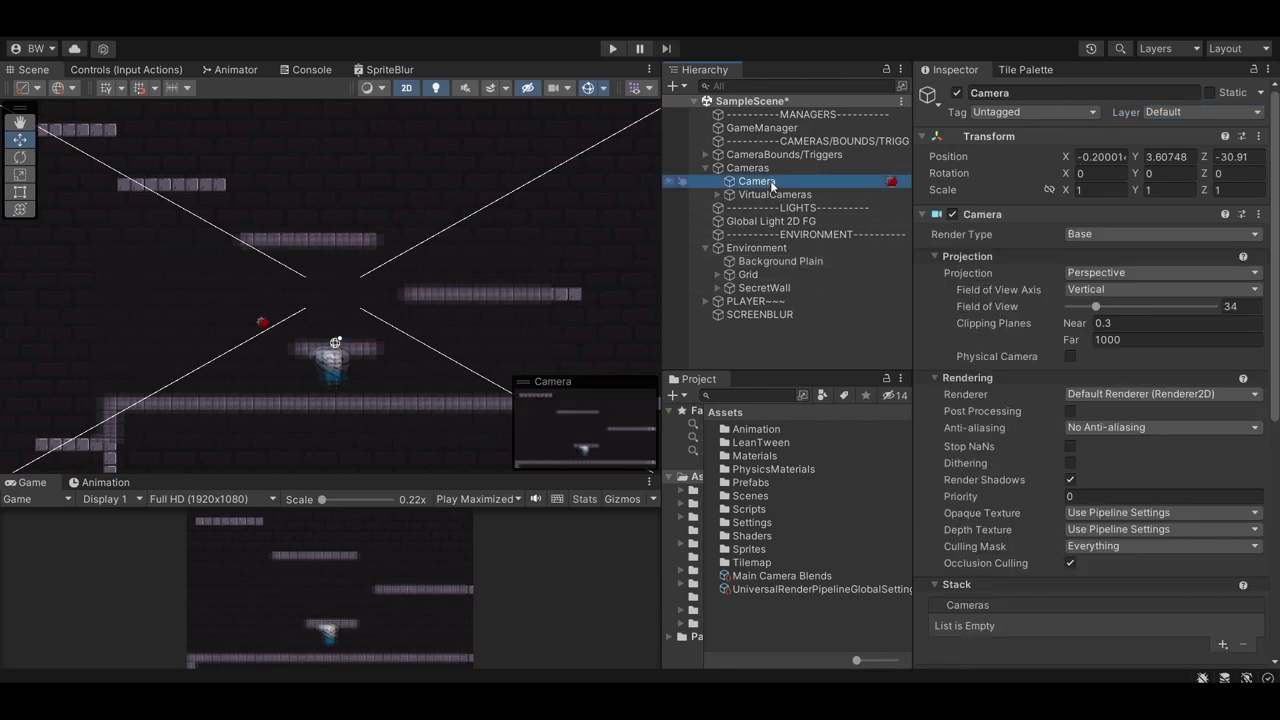
{"action": "left_click", "coordinate": [1095, 546]}
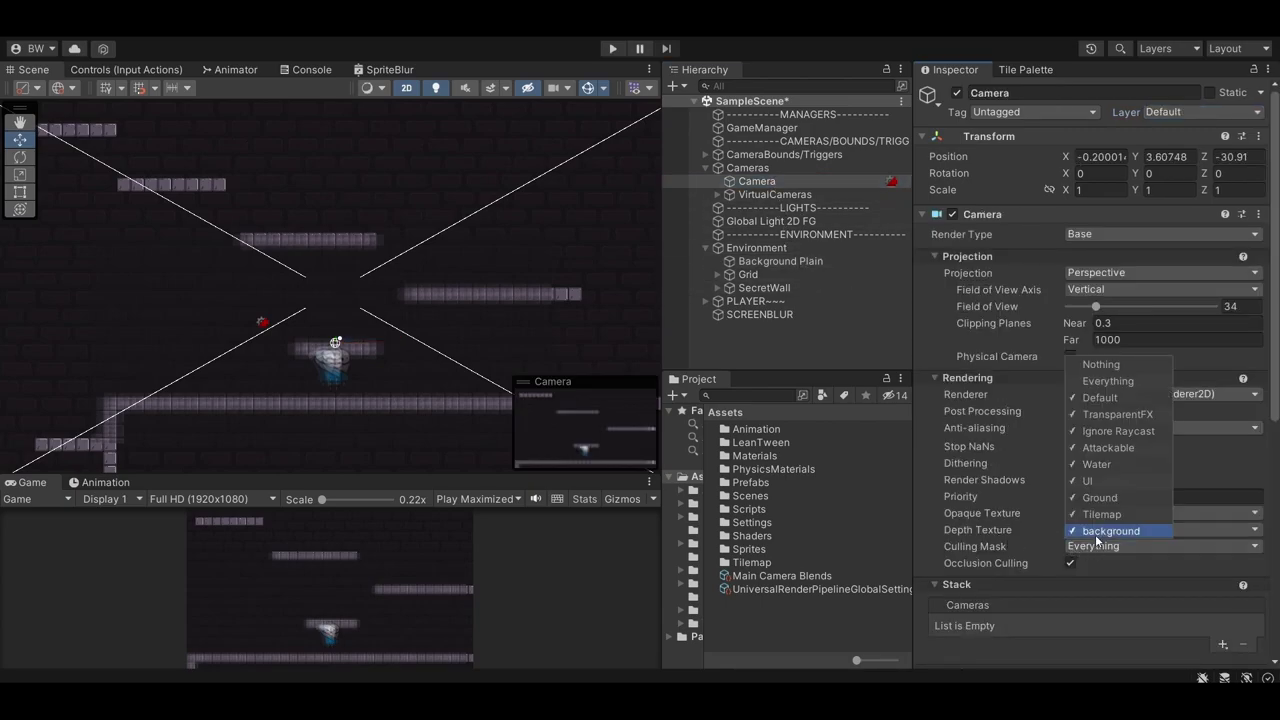
{"action": "left_click", "coordinate": [1100, 531]}
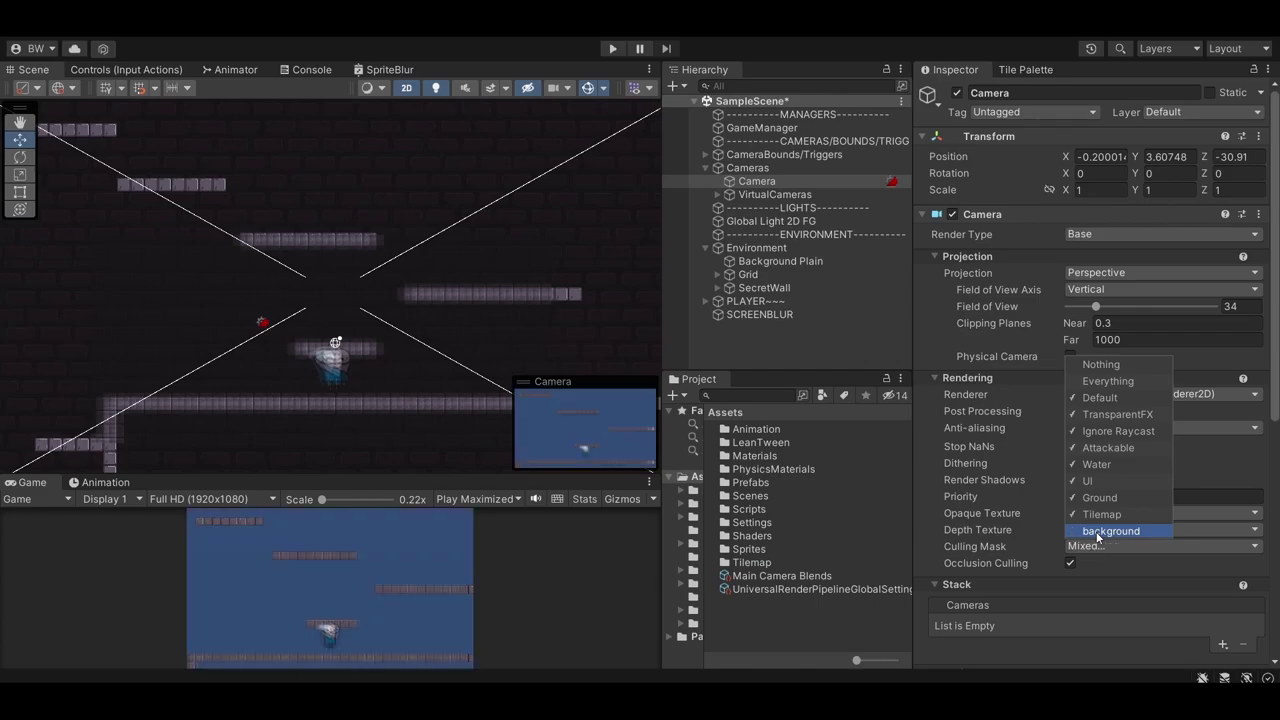
- Add a child camera named BackgroundCAM under Camera and remove its Audio Listener component
{"action": "right_click", "coordinate": [760, 181]}
{"action": "left_click", "coordinate": [840, 546]}
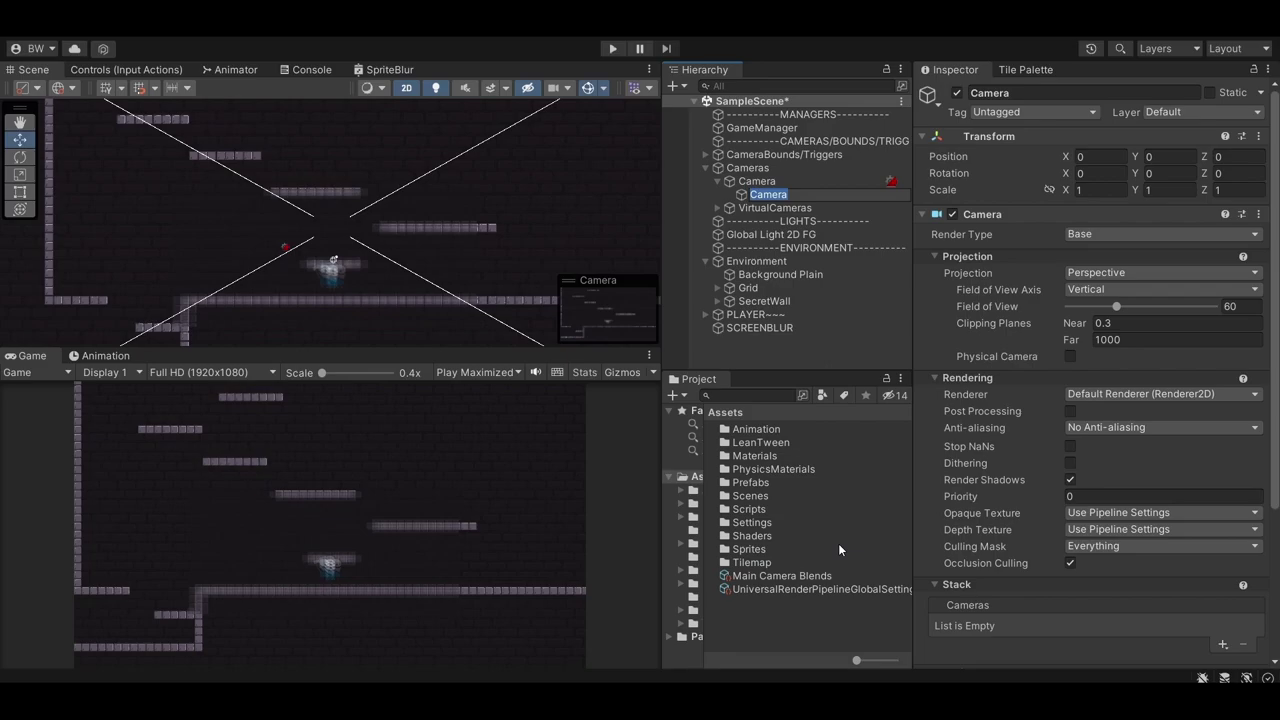
{"action": "type", "text": "BackgroundCAM"}
{"action": "key", "text": "Return"}
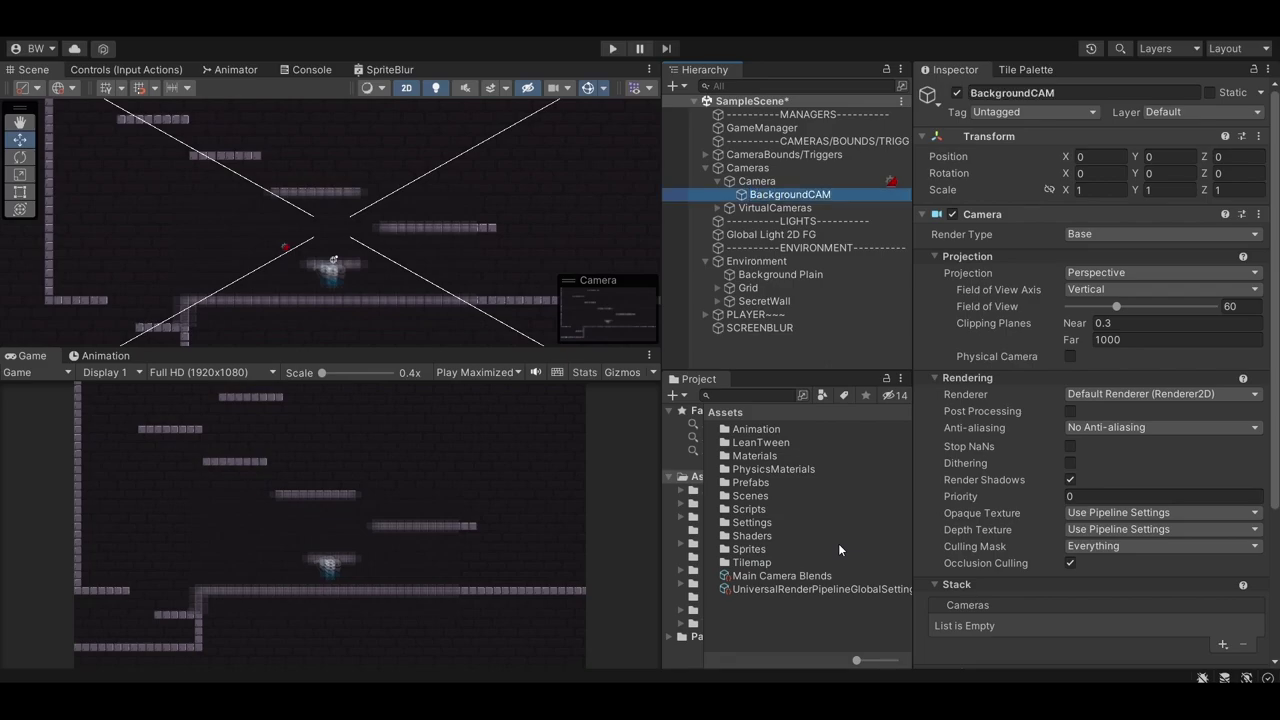
{"action": "scroll", "coordinate": [1128, 586], "scroll_direction": "down", "scroll_amount": 4}
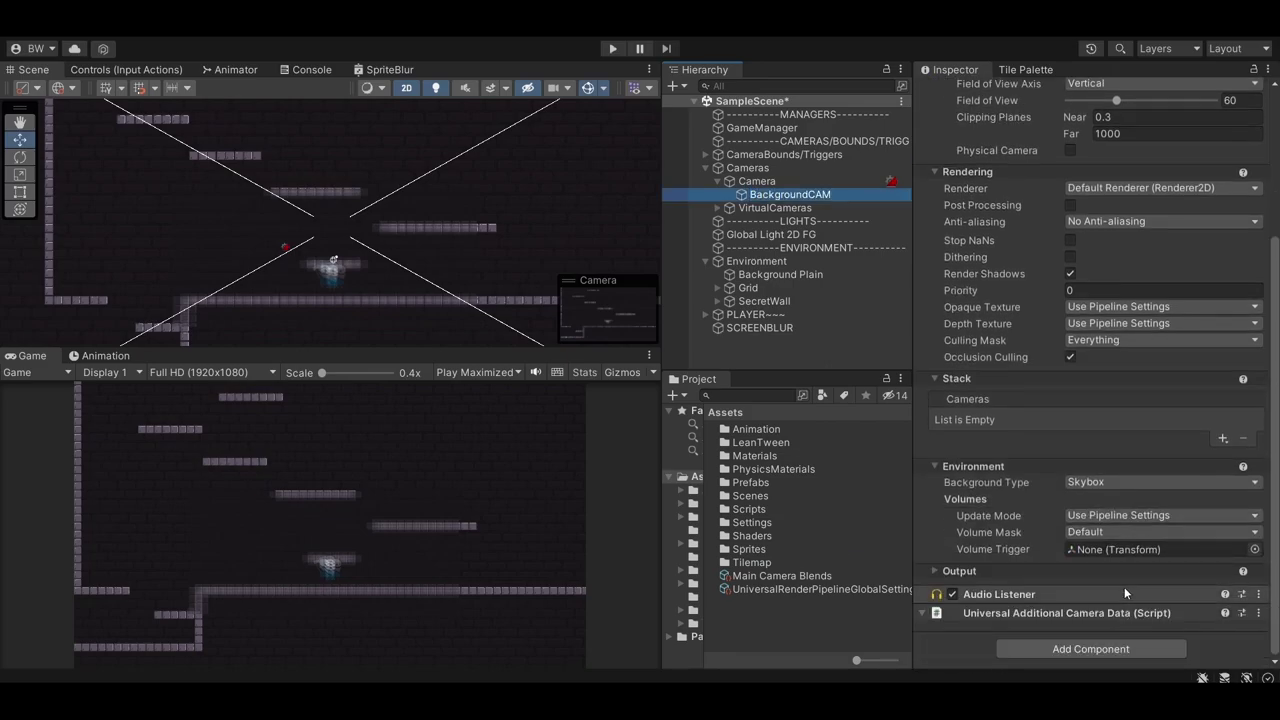
{"action": "left_click", "coordinate": [1258, 594]}
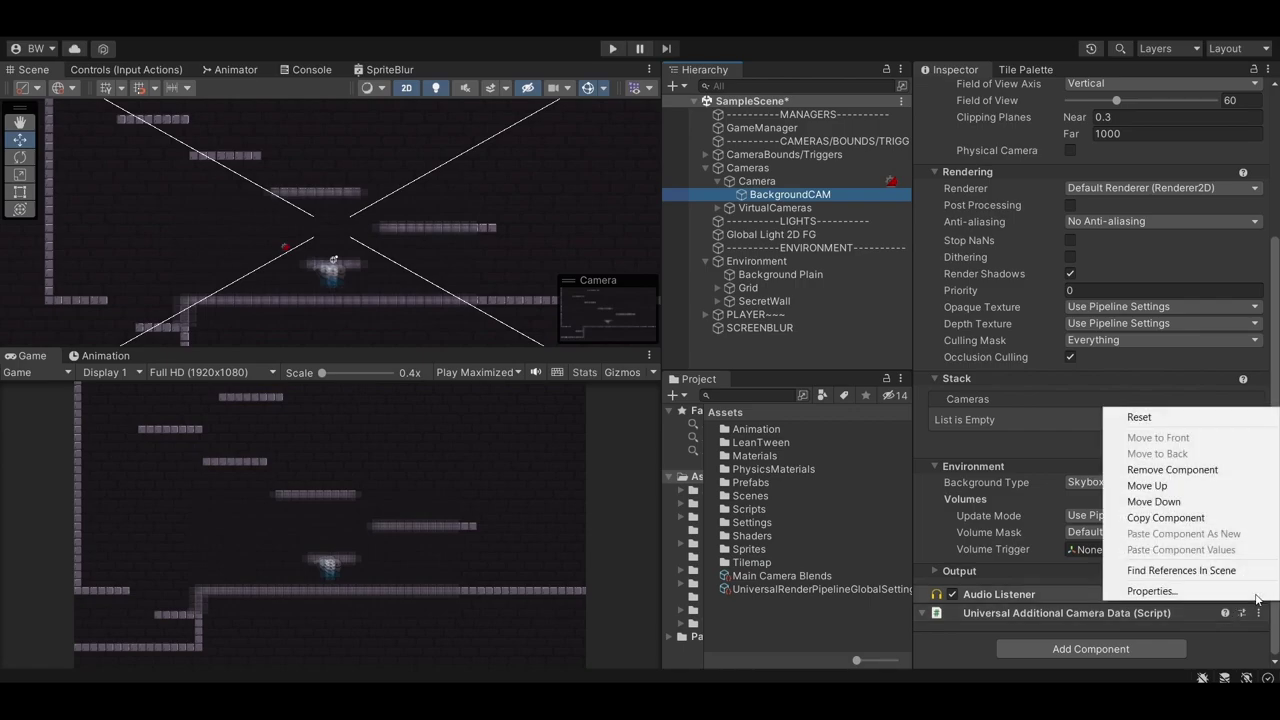
{"action": "left_click", "coordinate": [1144, 470]}
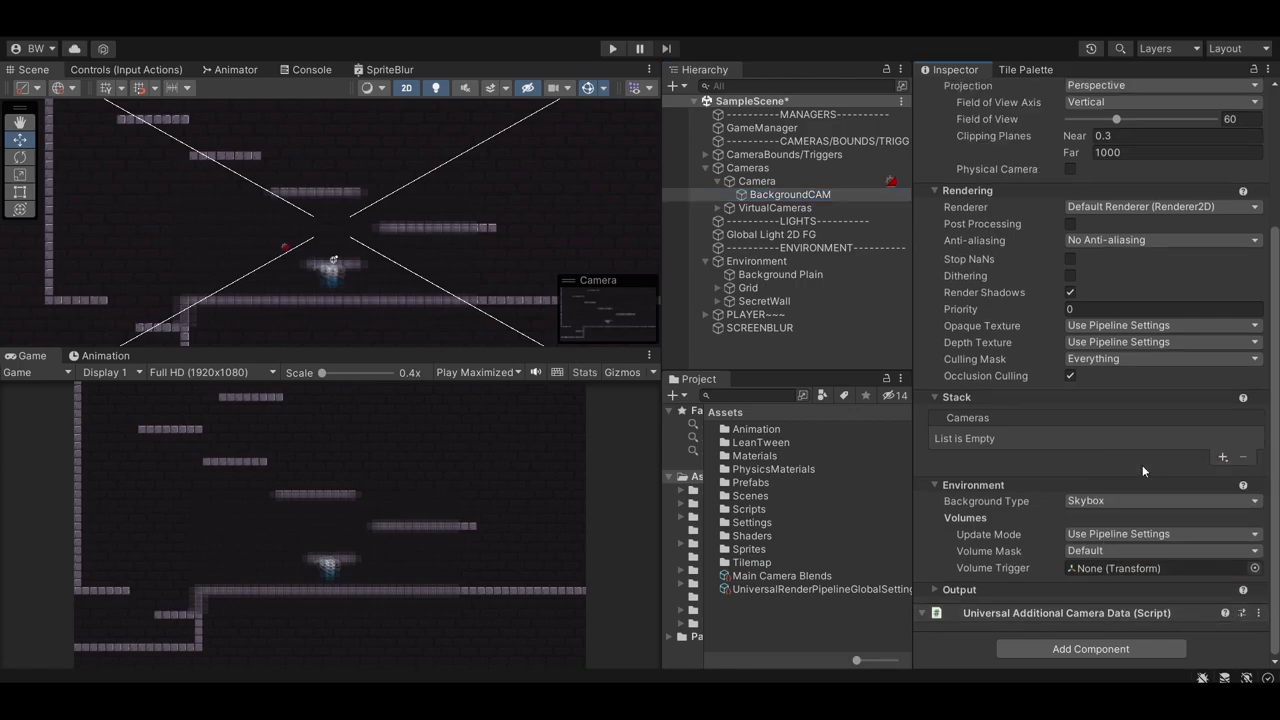
- Set BackgroundCAM's field of view to 34 and limit its culling mask to the background layer only
{"action": "left_click", "coordinate": [760, 181]}
{"action": "left_click", "coordinate": [783, 194]}
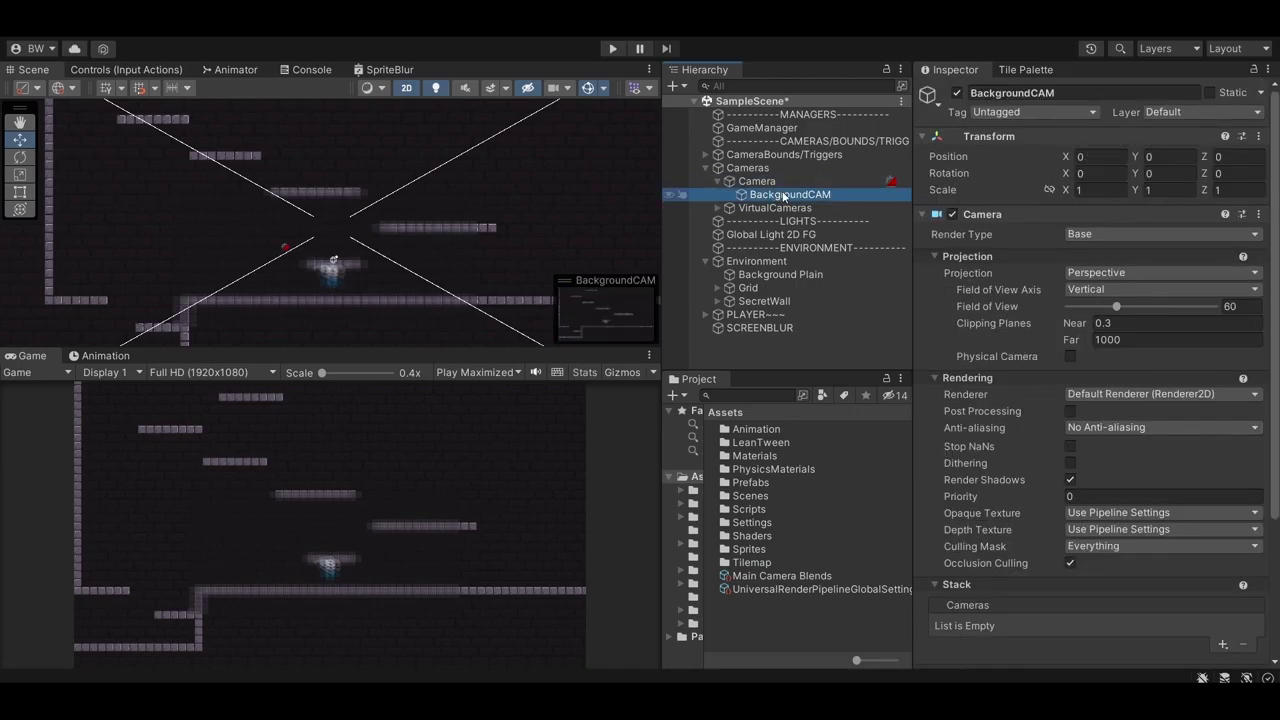
{"action": "left_click", "coordinate": [1234, 307]}
{"action": "type", "text": "34"}
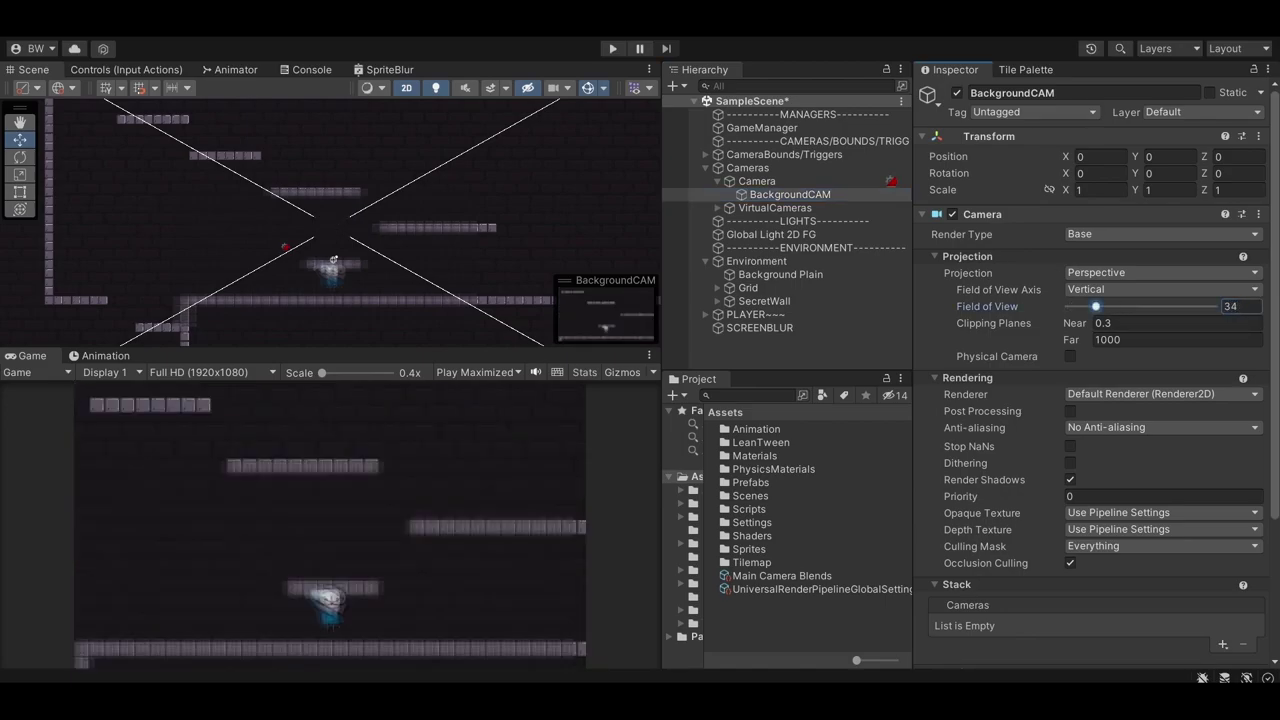
{"action": "left_click", "coordinate": [1088, 546]}
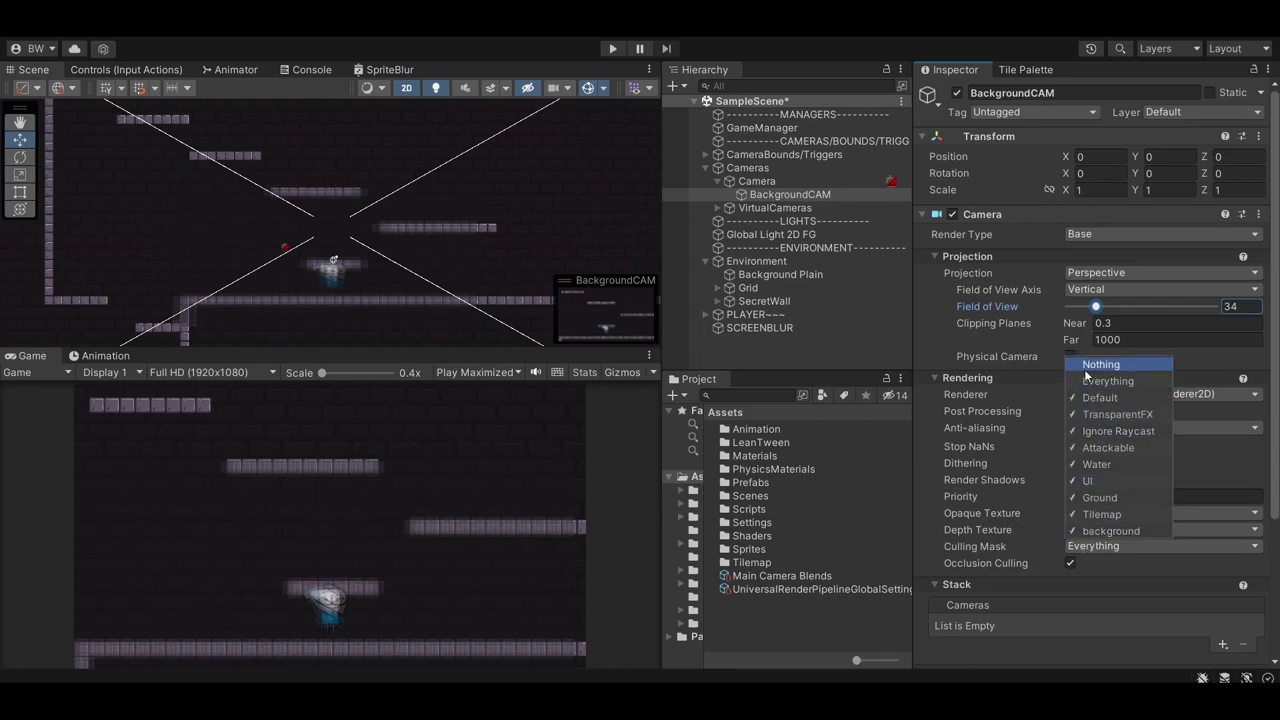
{"action": "left_click", "coordinate": [1087, 366]}
{"action": "left_click", "coordinate": [1102, 531]}
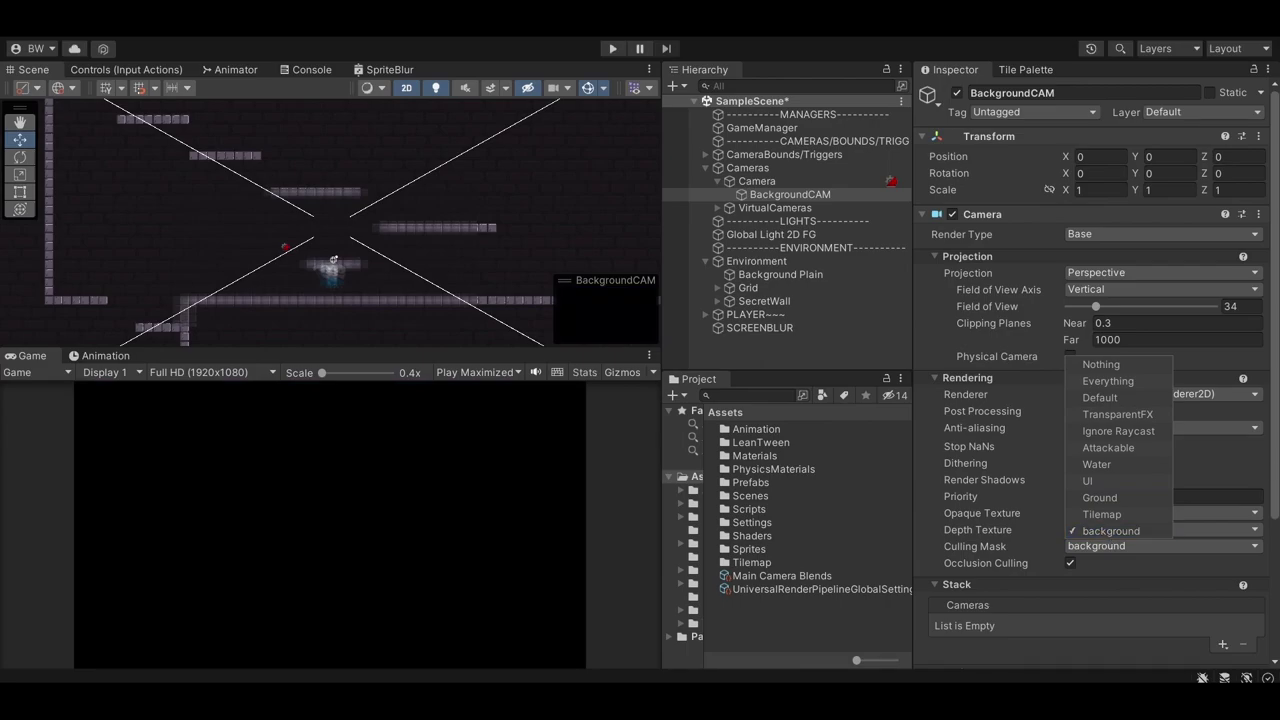
{"action": "left_click", "coordinate": [855, 282]}
{"action": "left_click", "coordinate": [759, 193]}
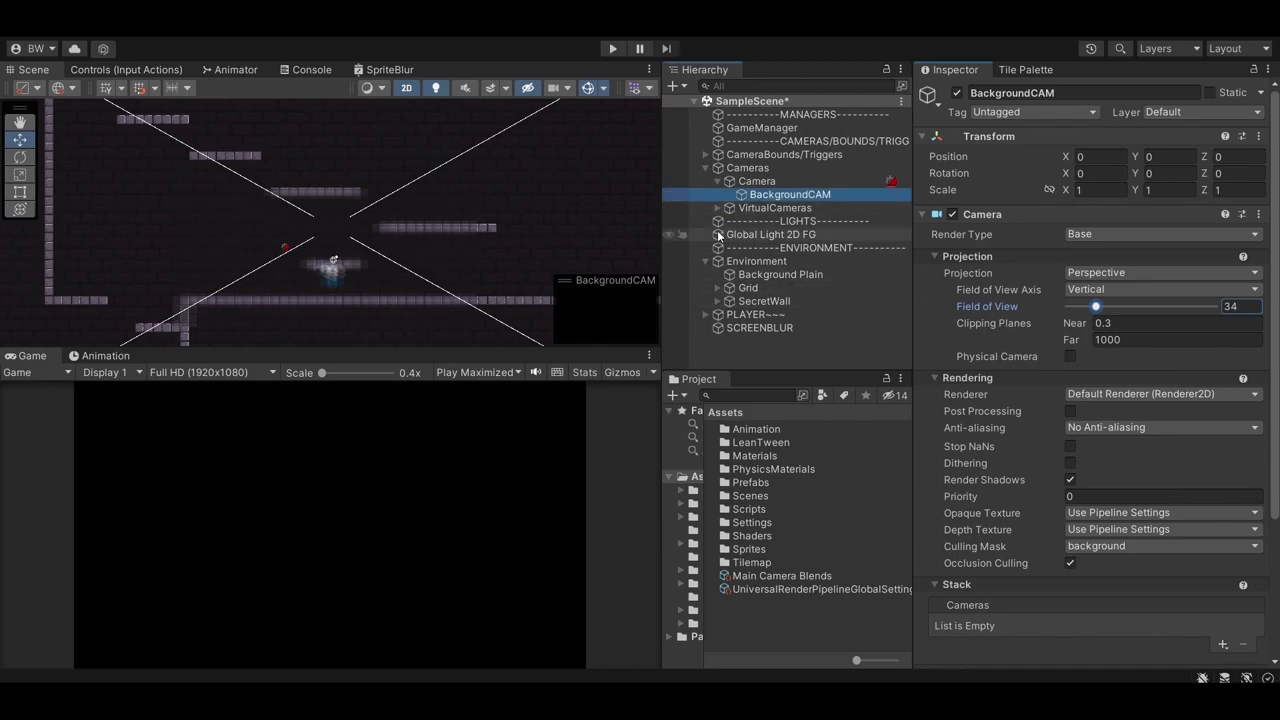
{"action": "left_click", "coordinate": [775, 181]}
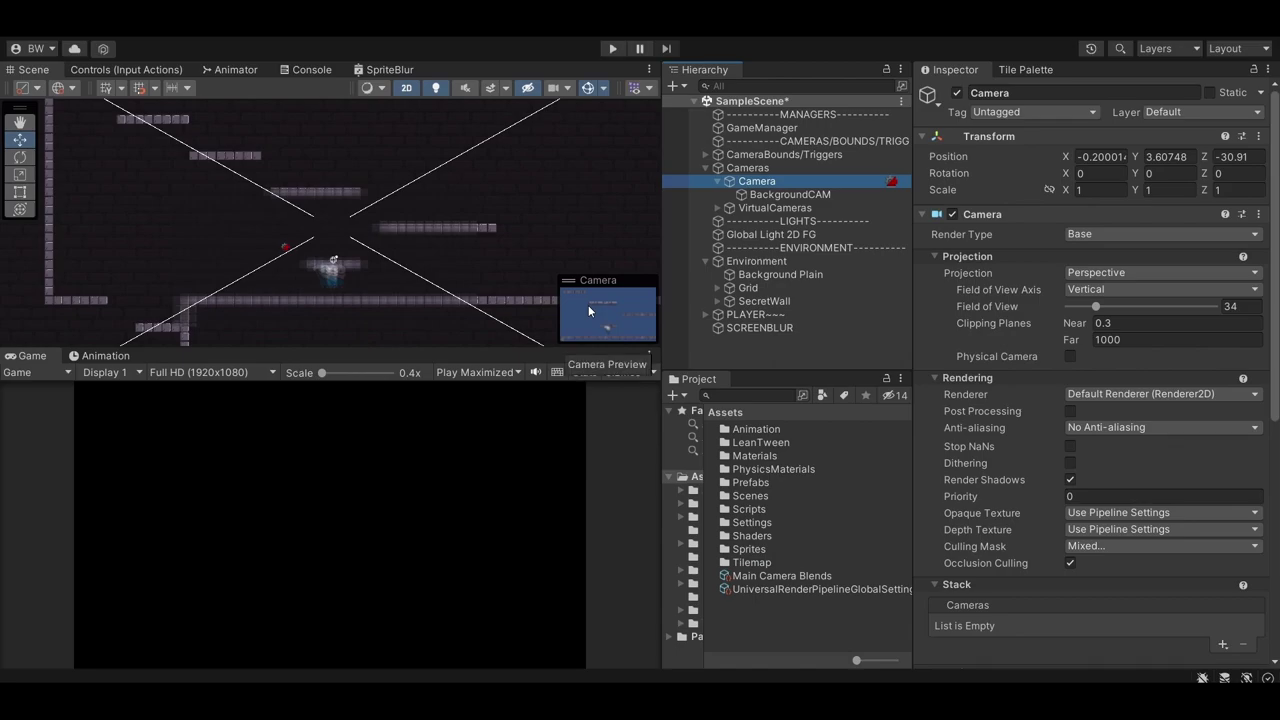
- Duplicate Global Light 2D FG under the lights section, rename the copy Global Light 2D BG, and assign it to the background layer
{"action": "left_click", "coordinate": [785, 235]}
{"action": "key", "text": "ctrl+d"}
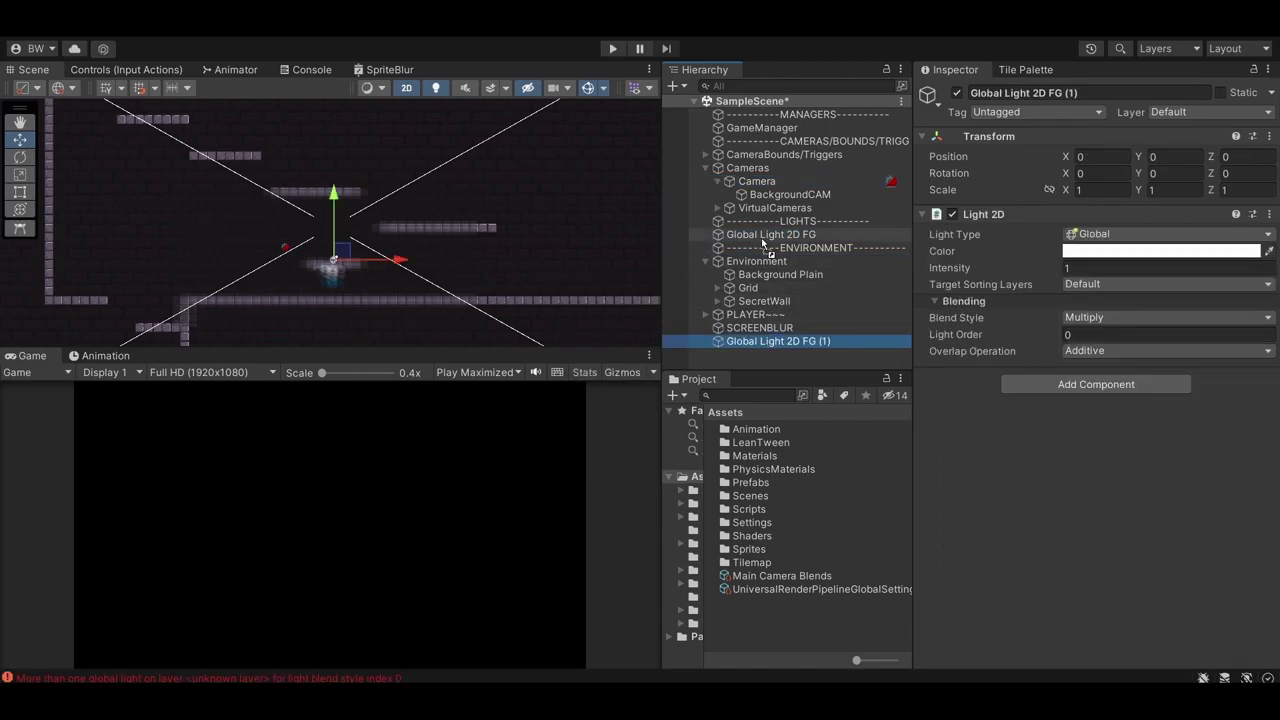
{"action": "left_click_drag", "start_coordinate": [765, 244], "coordinate": [765, 243]}
{"action": "left_click", "coordinate": [1100, 92]}
{"action": "key", "text": "BackSpace"}
{"action": "key", "text": "BackSpace"}
{"action": "key", "text": "BackSpace"}
{"action": "key", "text": "BackSpace"}
{"action": "key", "text": "BackSpace"}
{"action": "key", "text": "BackSpace"}
{"action": "type", "text": "BG"}
{"action": "left_click", "coordinate": [1185, 112]}
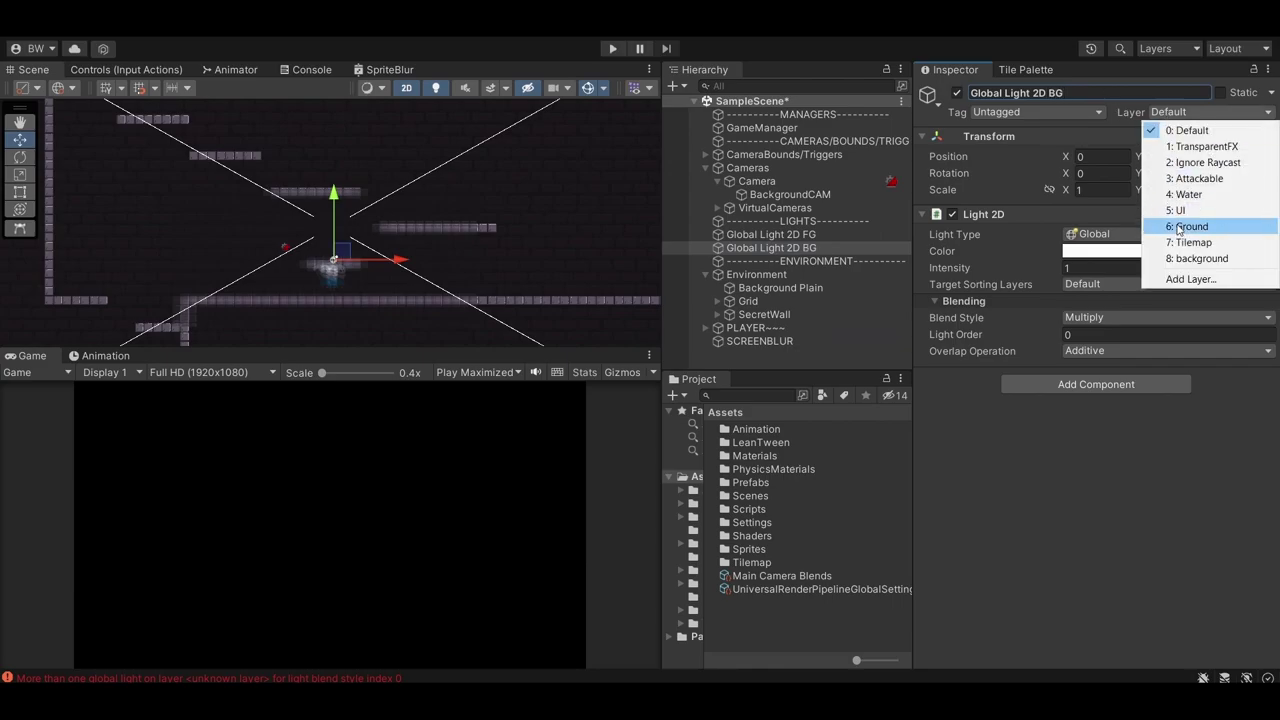
{"action": "left_click", "coordinate": [1201, 258]}
- Duplicate Global Light 2D BG as a spot light named SpotLightBG with intensity 1.5 and outer radius 37.85
{"action": "left_click", "coordinate": [770, 248]}
{"action": "key", "text": "ctrl+d"}
{"action": "left_click_drag", "start_coordinate": [770, 348], "coordinate": [779, 256]}
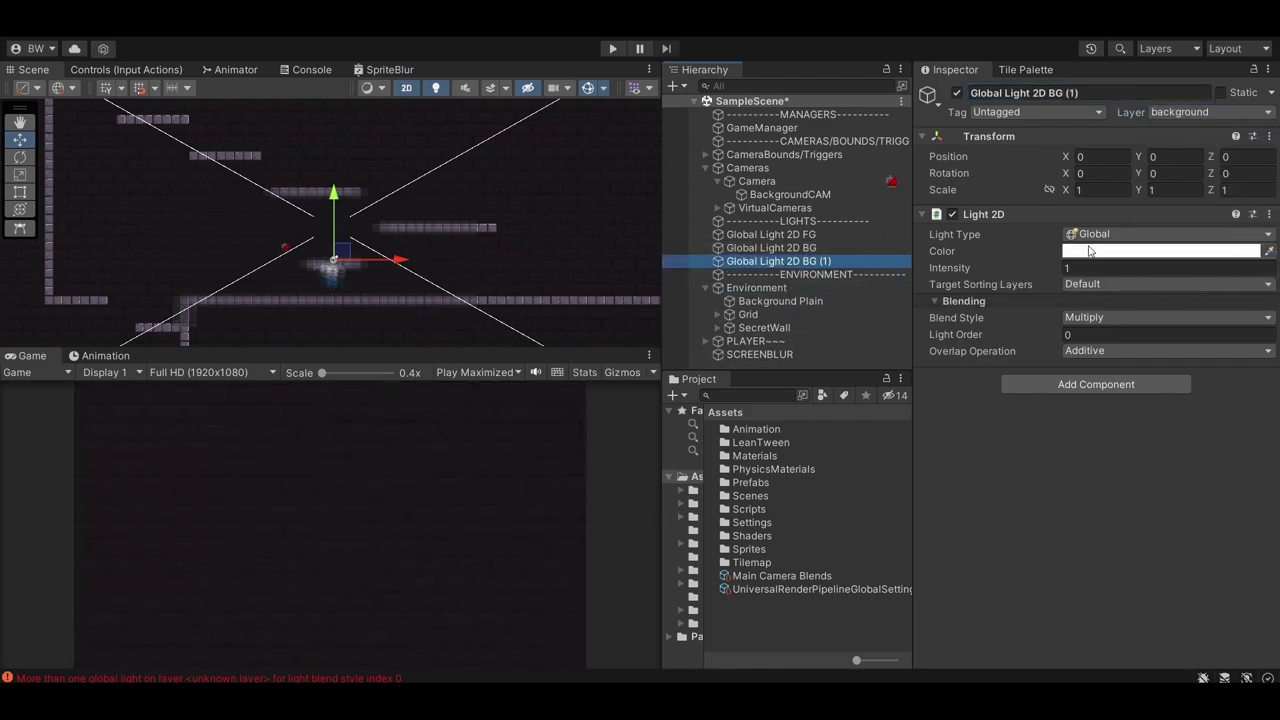
{"action": "left_click", "coordinate": [1110, 234]}
{"action": "left_click", "coordinate": [1100, 286]}
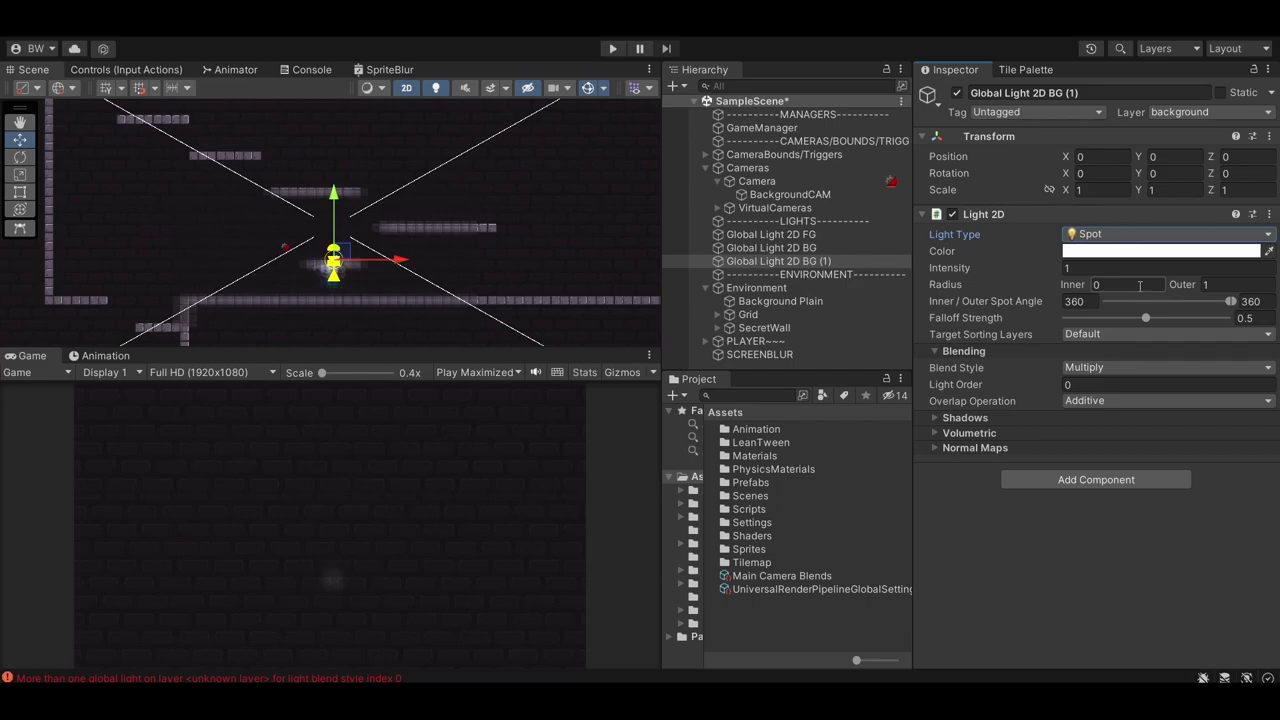
{"action": "left_click_drag", "start_coordinate": [1182, 285], "coordinate": [933, 396]}
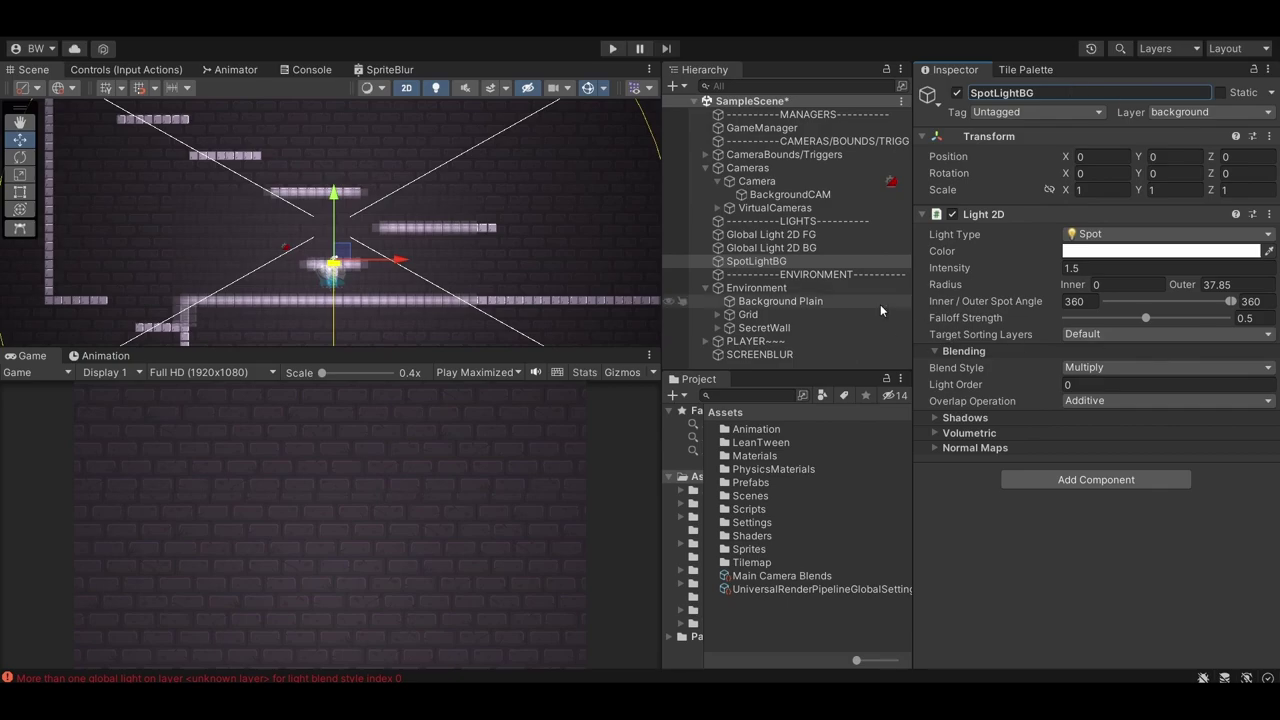
- Set the main Camera's render type to Overlay
{"action": "left_click", "coordinate": [770, 234]}
{"action": "left_click", "coordinate": [762, 182]}
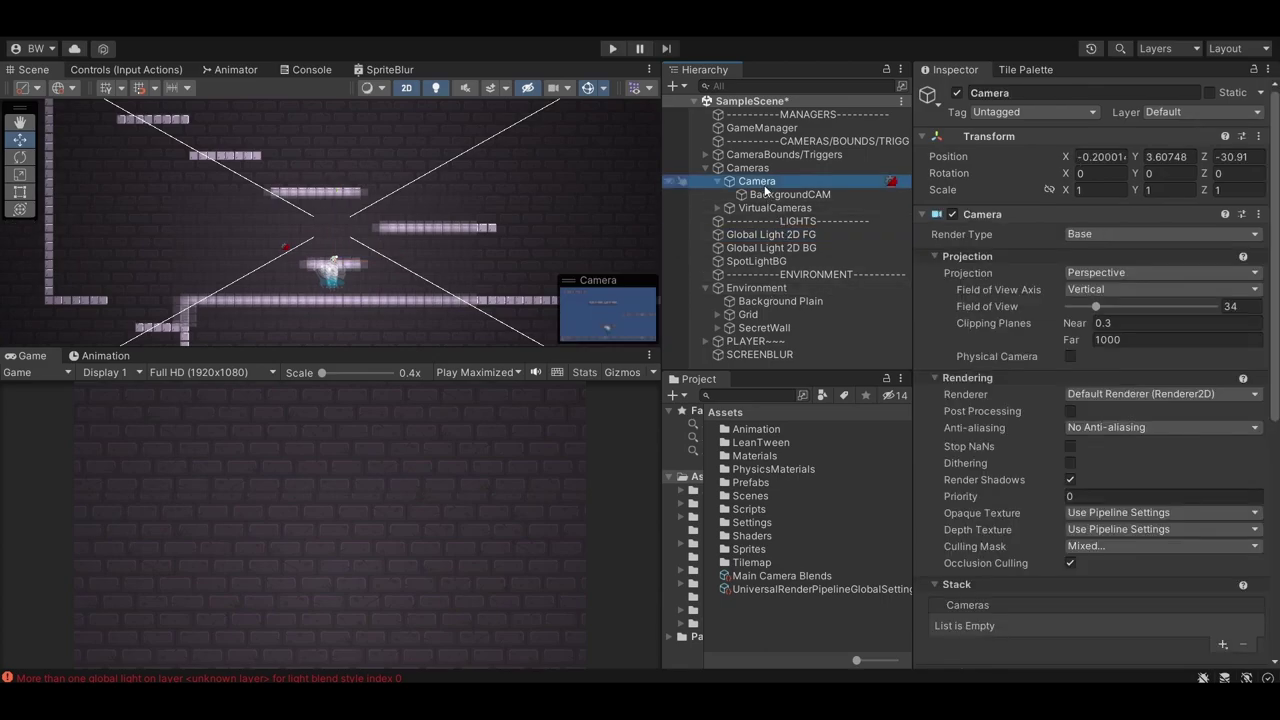
{"action": "left_click", "coordinate": [1100, 234]}
{"action": "left_click", "coordinate": [1096, 267]}
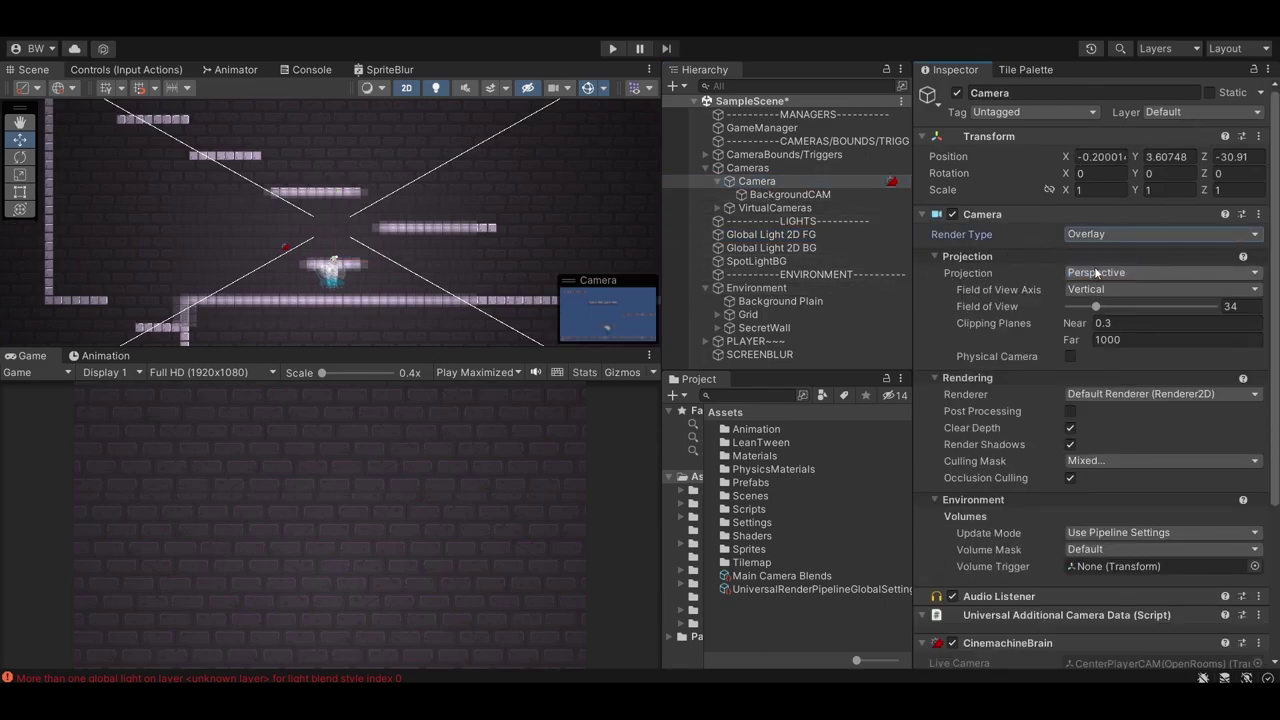
- Add the main Camera as an overlay to BackgroundCAM's camera stack
{"action": "left_click", "coordinate": [790, 195]}
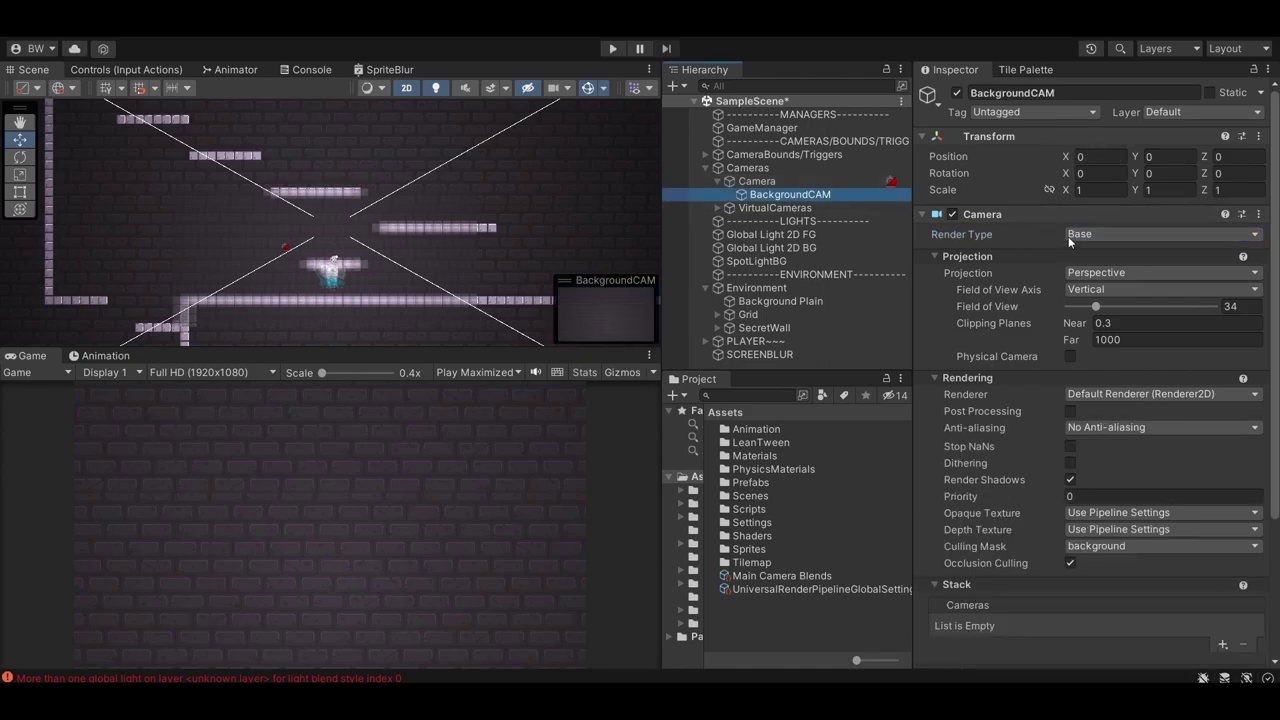
{"action": "scroll", "coordinate": [1064, 238], "scroll_direction": "down", "scroll_amount": 3}
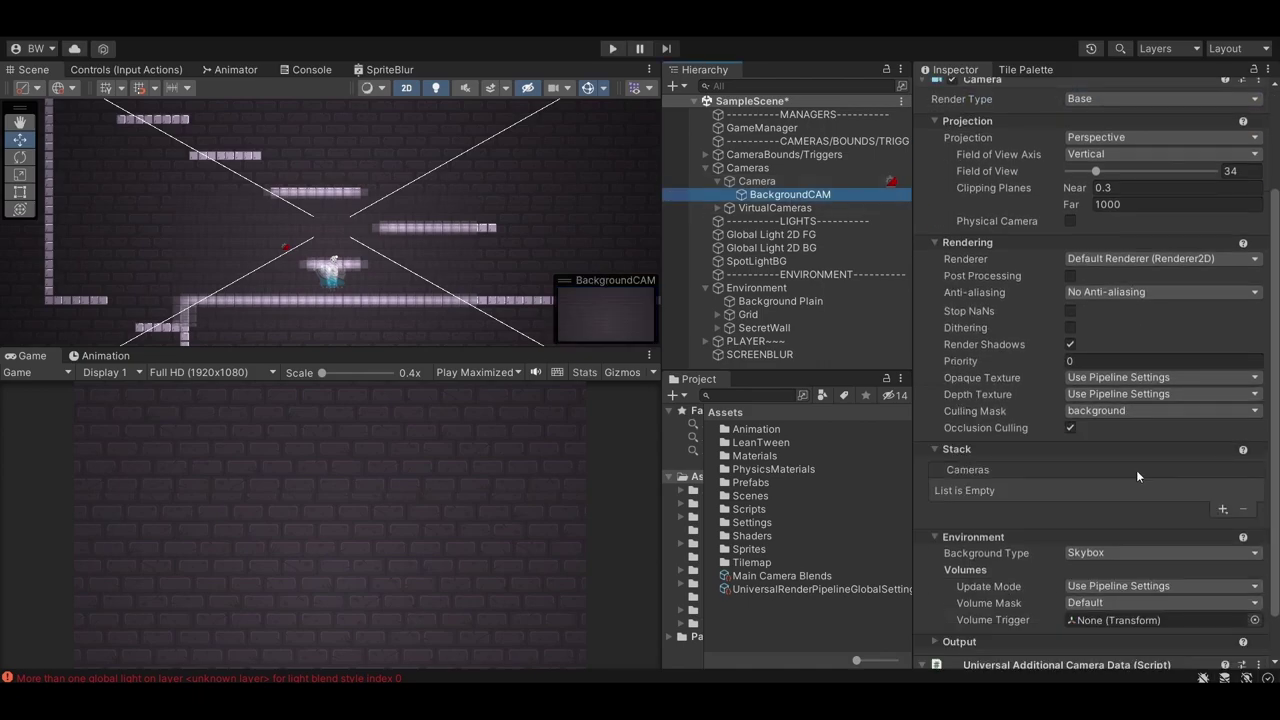
{"action": "left_click", "coordinate": [1222, 509]}
{"action": "left_click", "coordinate": [1220, 526]}
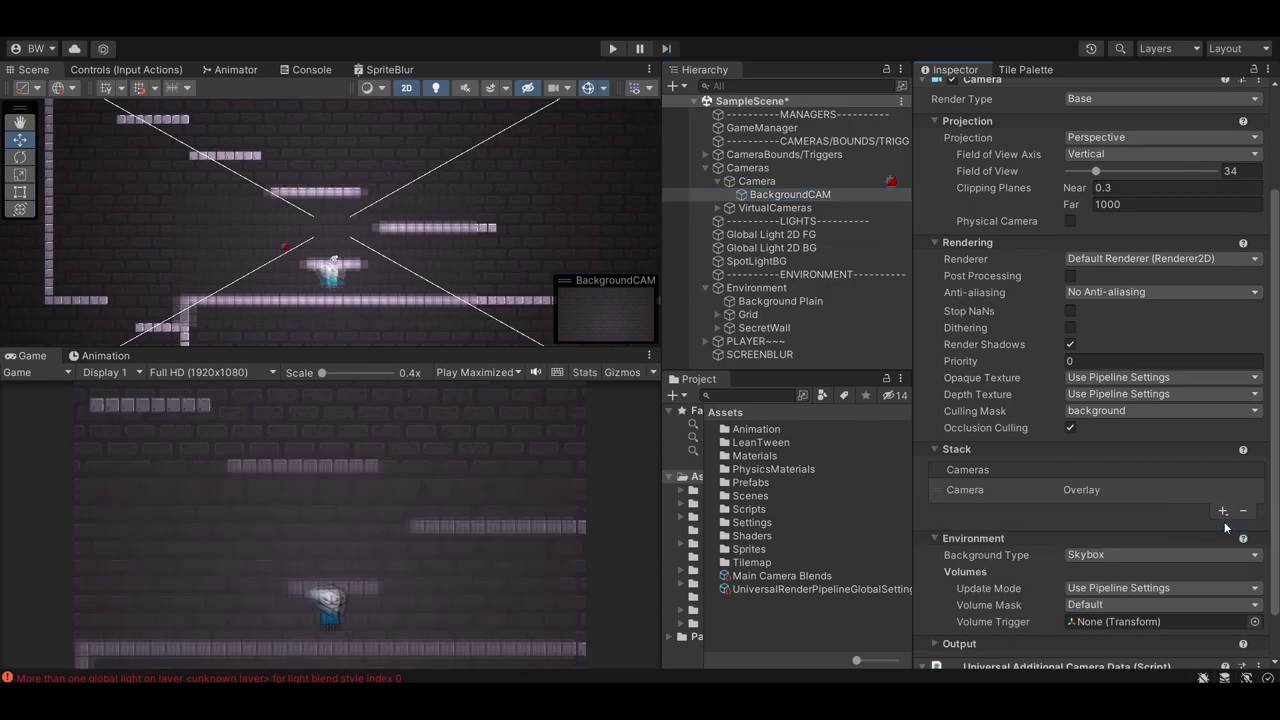
- Assign the SCREENBLUR sprite to the background layer
{"action": "left_click", "coordinate": [760, 354]}
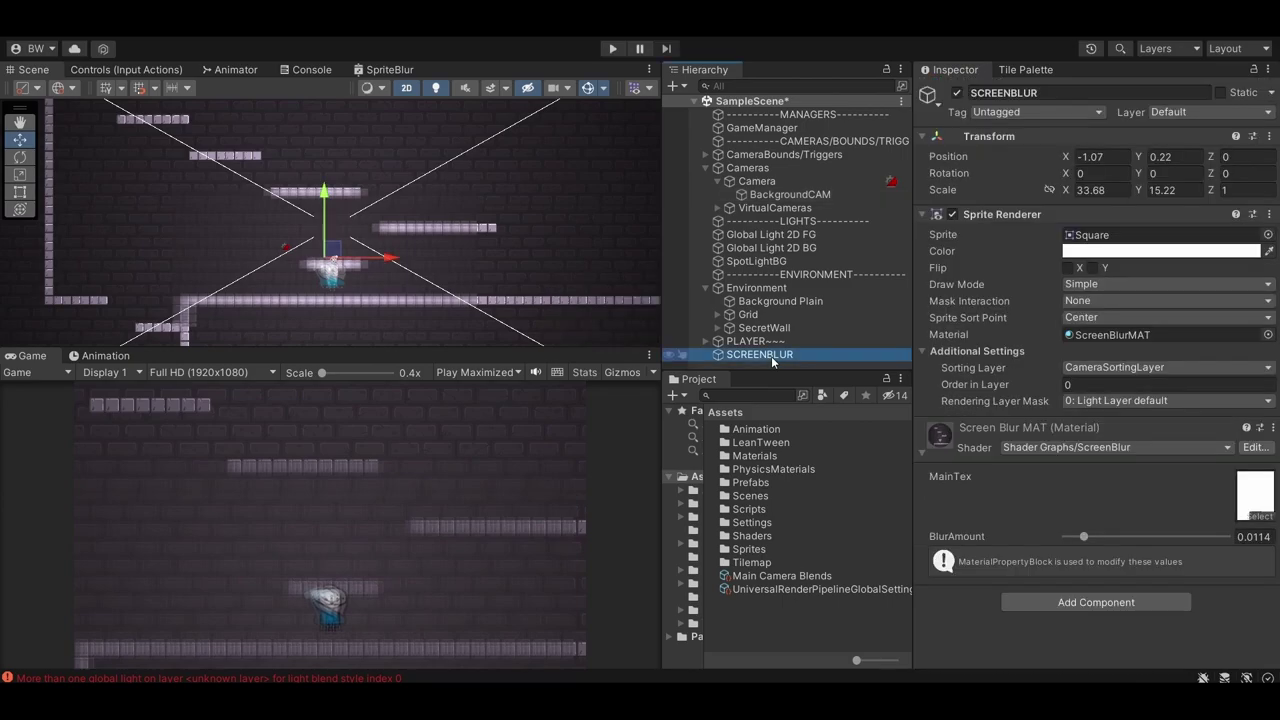
{"action": "left_click", "coordinate": [1164, 112]}
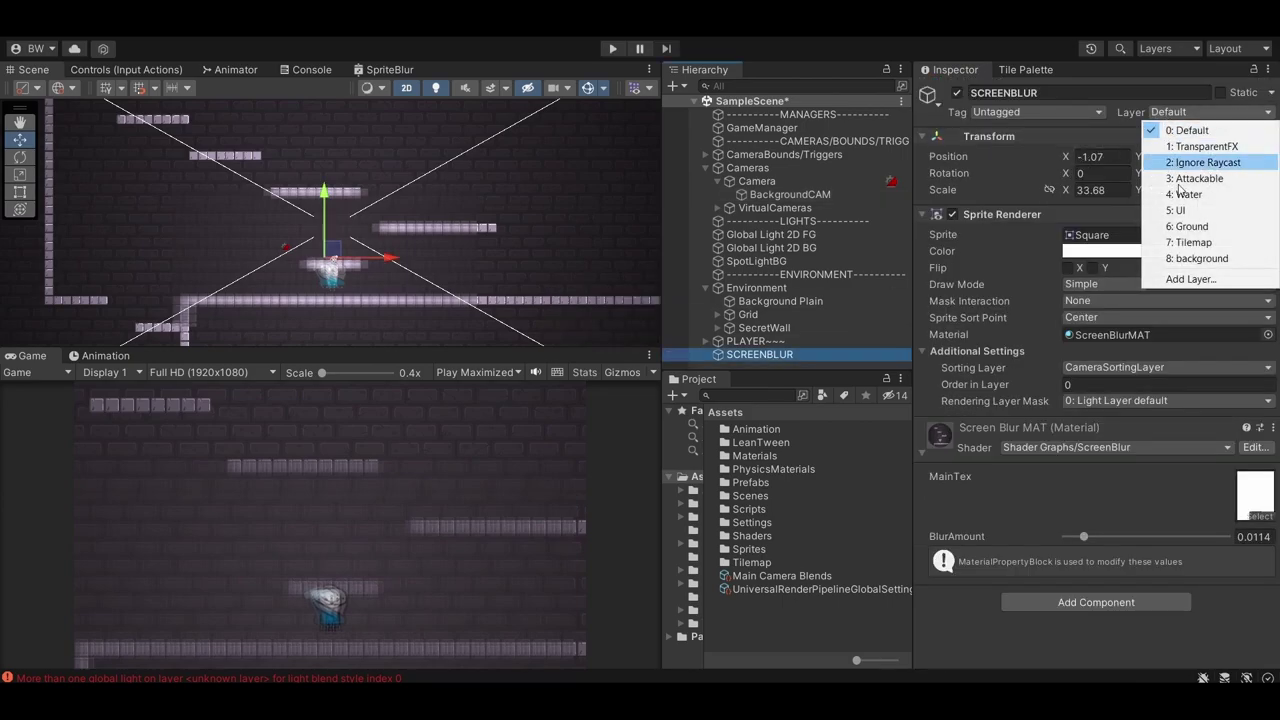
{"action": "left_click", "coordinate": [1188, 258]}
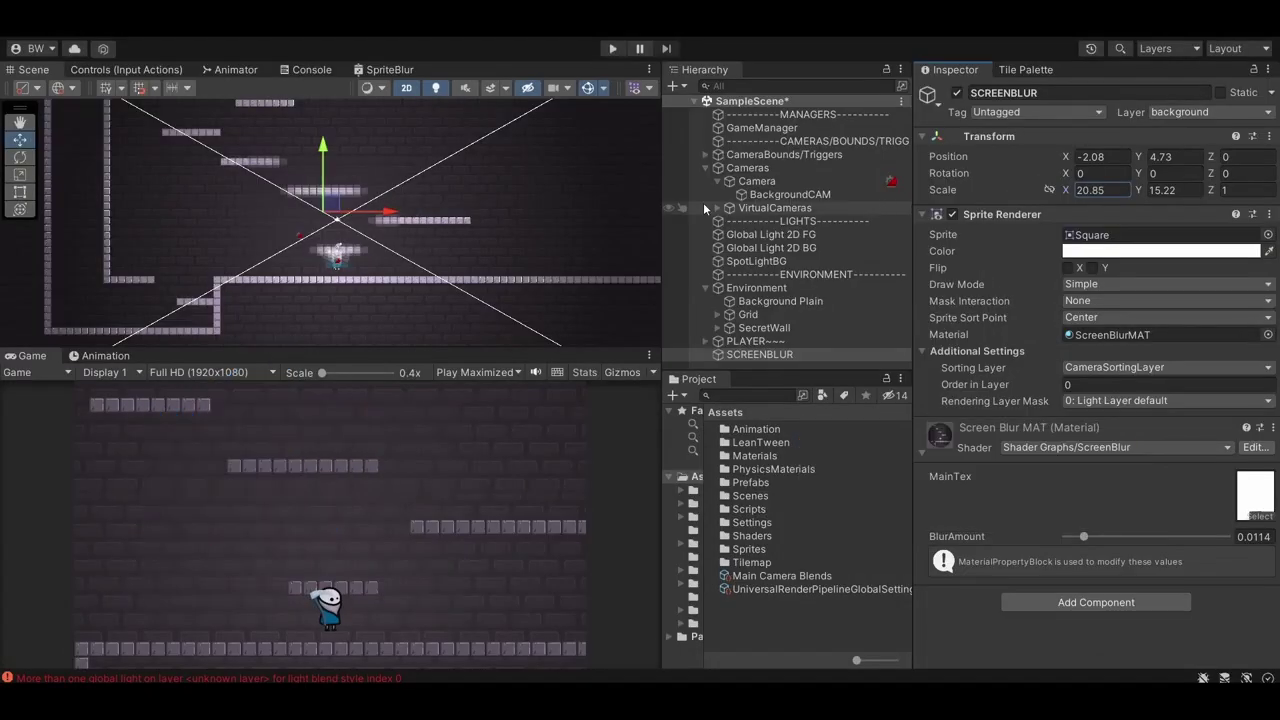
- Set the SCREENBLUR sprite's scale to 23.37 in X and 14.5 in Y
{"action": "left_click_drag", "start_coordinate": [245, 204], "coordinate": [781, 205]}
{"action": "key", "text": "Tab"}
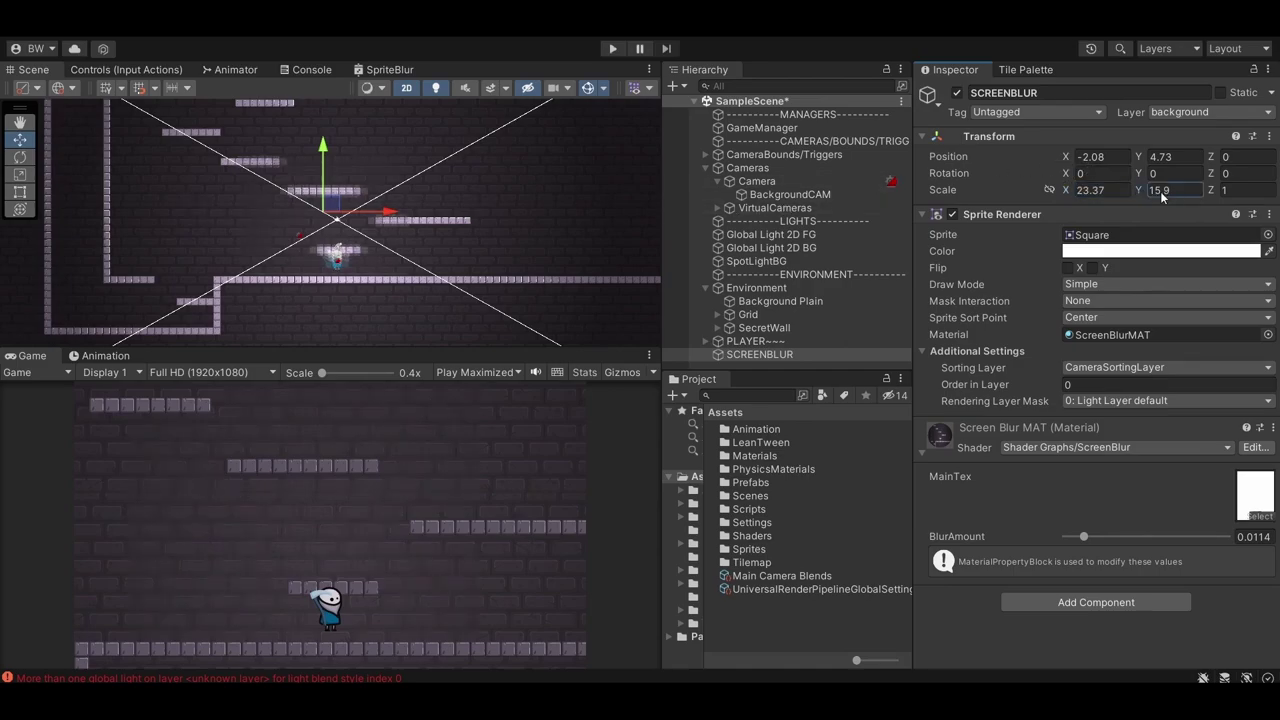
{"action": "type", "text": "79.5"}
{"action": "left_click_drag", "start_coordinate": [1213, 218], "coordinate": [1164, 216]}
{"action": "key", "text": "BackSpace"}
{"action": "key", "text": "BackSpace"}
{"action": "key", "text": "BackSpace"}
{"action": "type", "text": "4.5"}
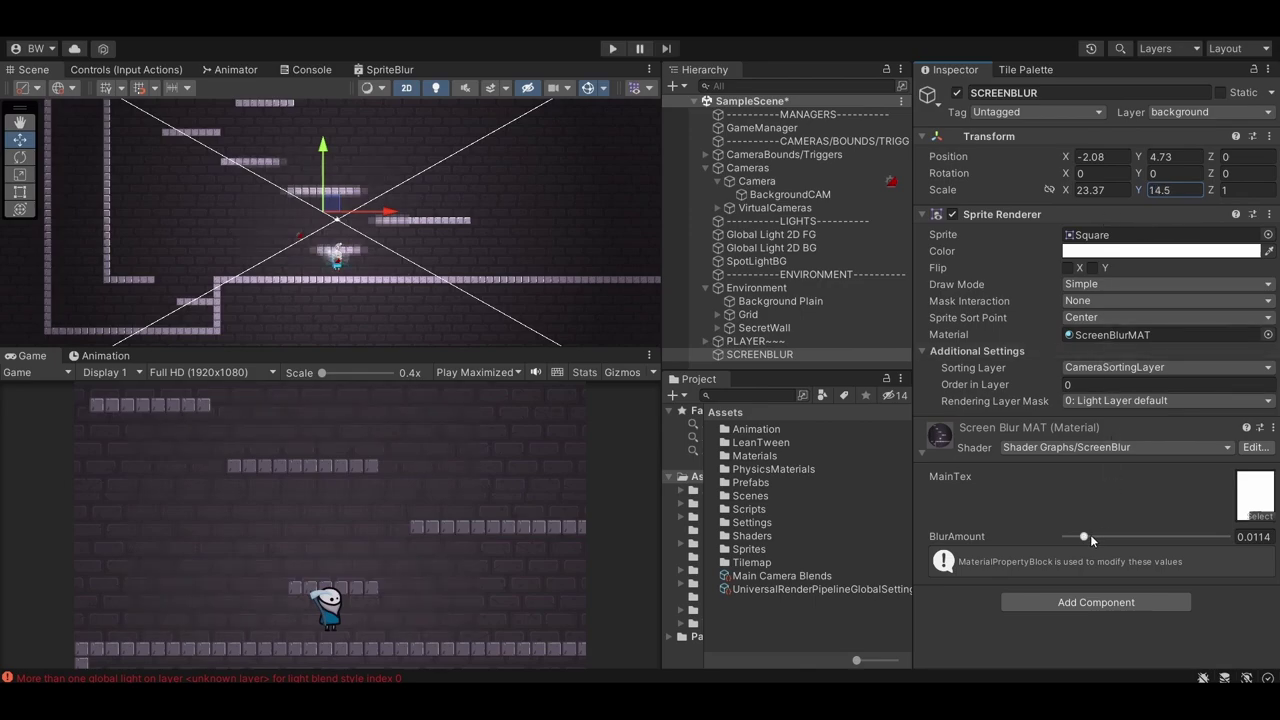